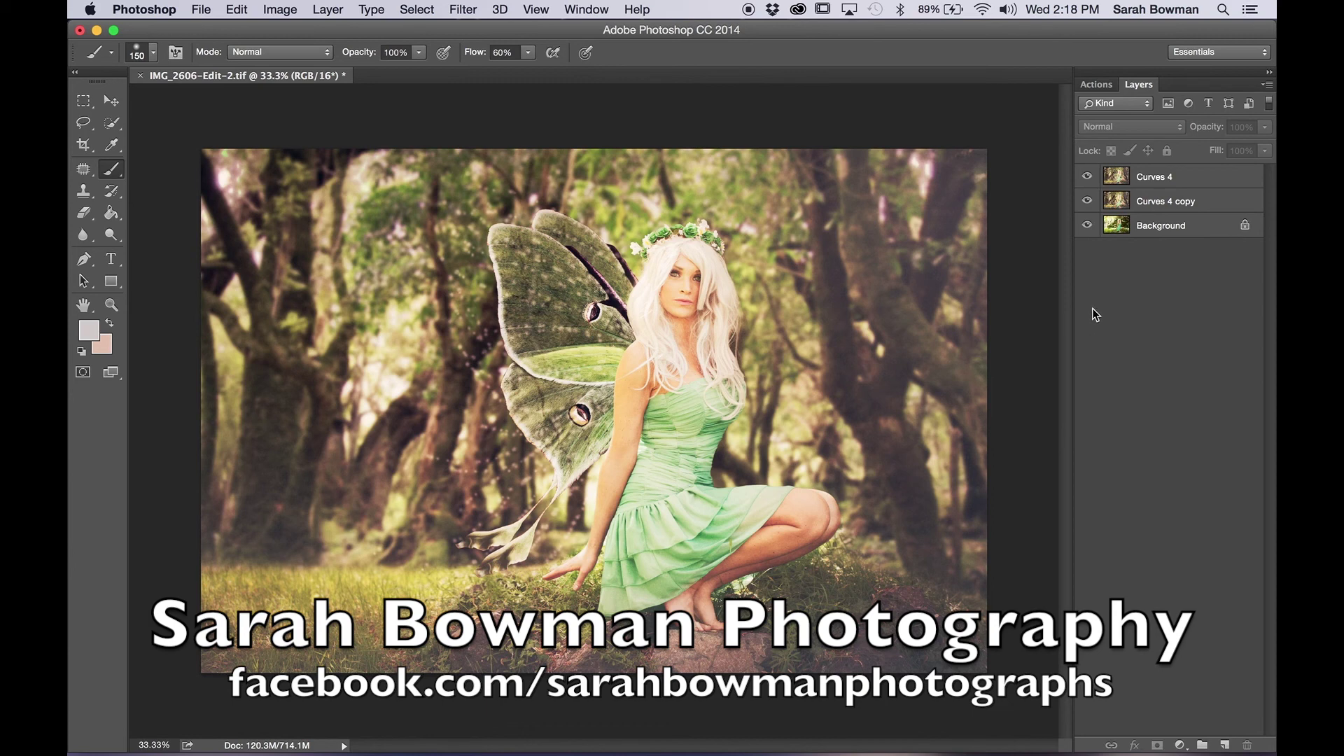
Compare the image before and after editing by showing only the Background layer and restoring the layers above it.
{"action": "left_click", "coordinate": [1083, 179]}
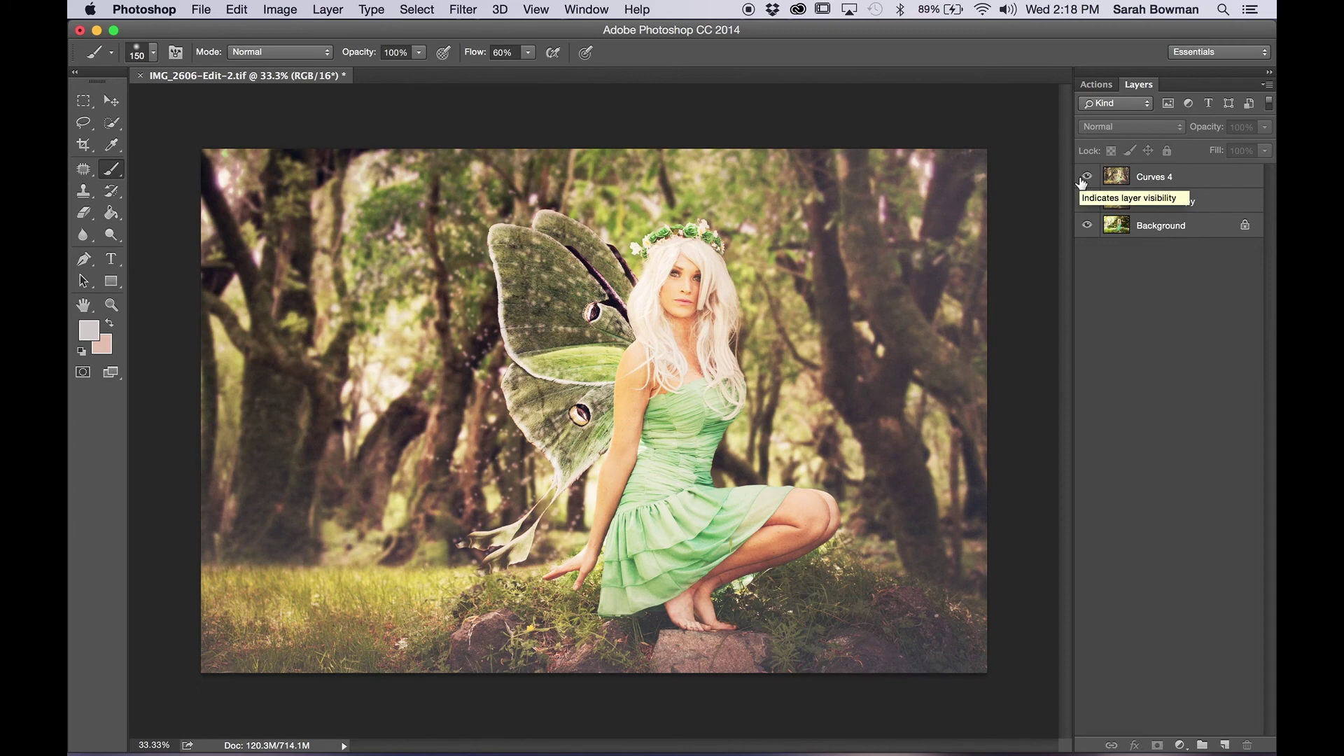
{"action": "left_click", "coordinate": [1089, 230], "text": "alt"}
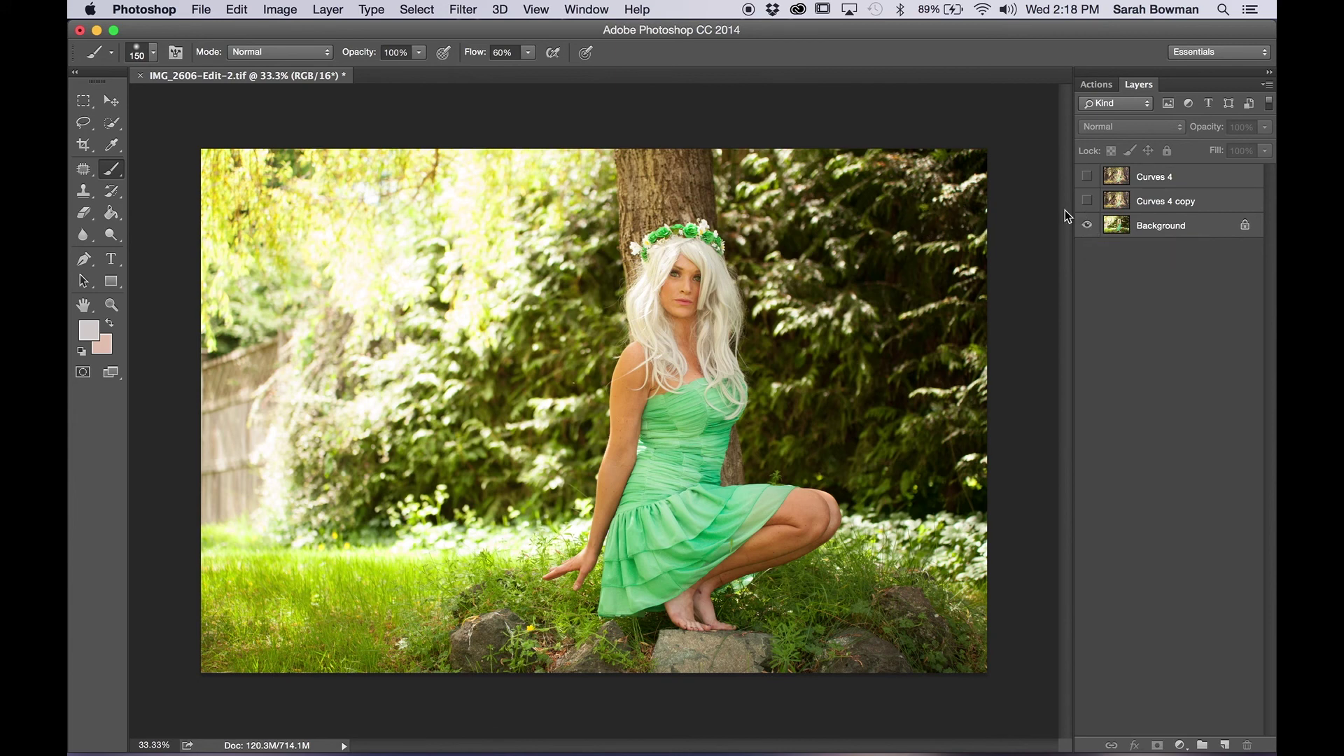
{"action": "left_click", "coordinate": [1088, 222], "text": "alt"}
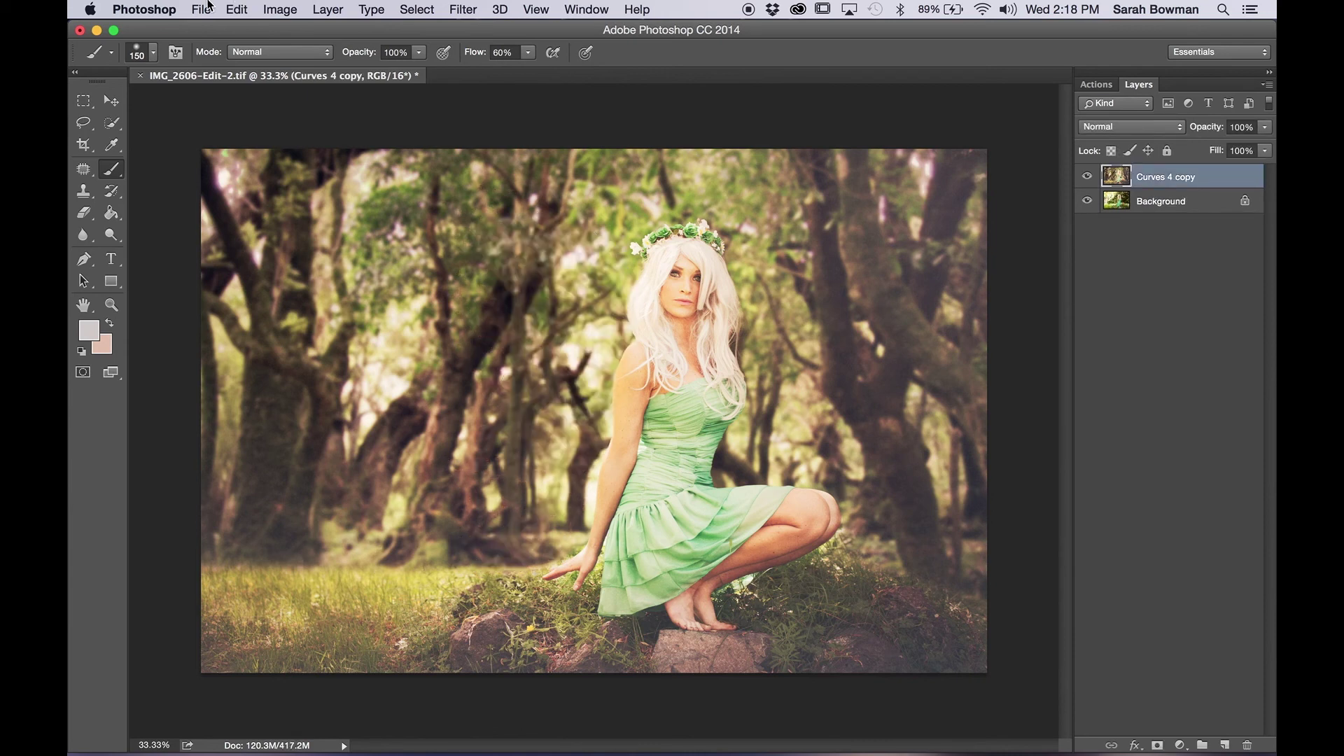
Place the 356477-luna-moth image as an embedded object and rotate it to 55.66°.
{"action": "left_click", "coordinate": [207, 8]}
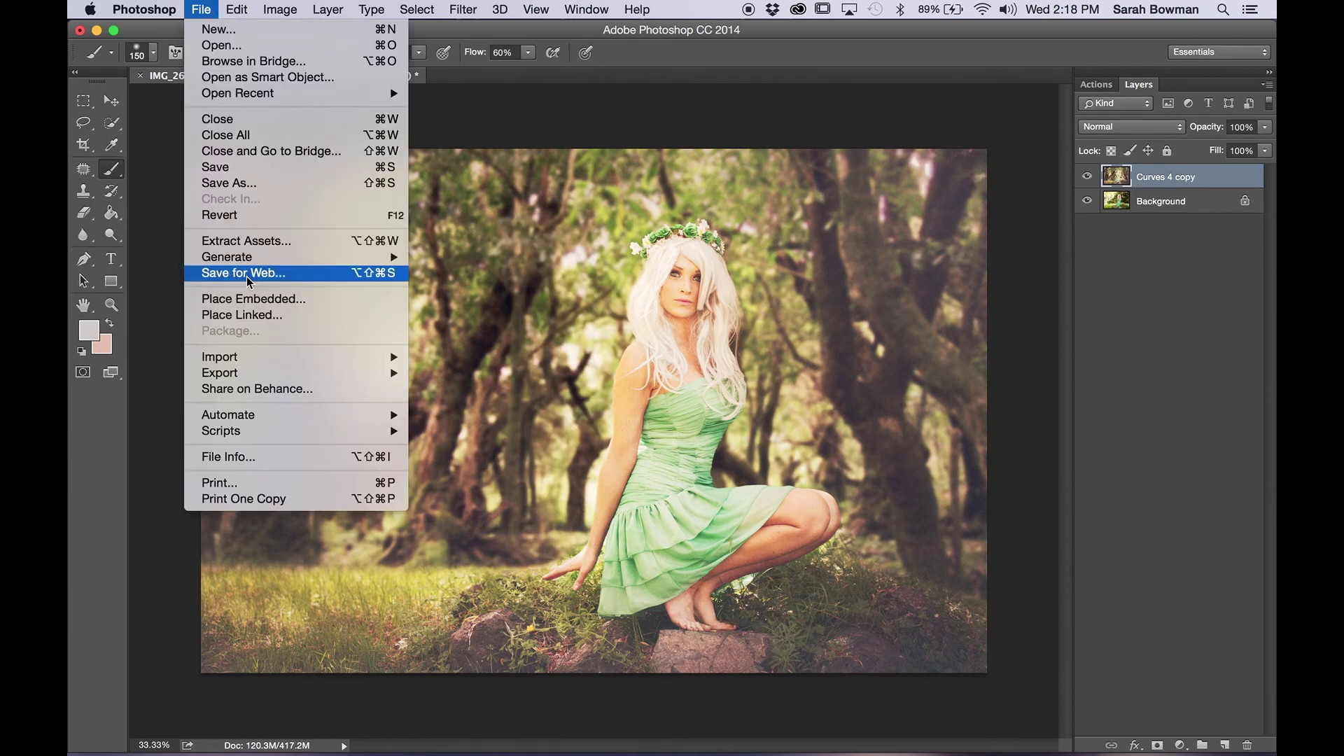
{"action": "left_click", "coordinate": [256, 301]}
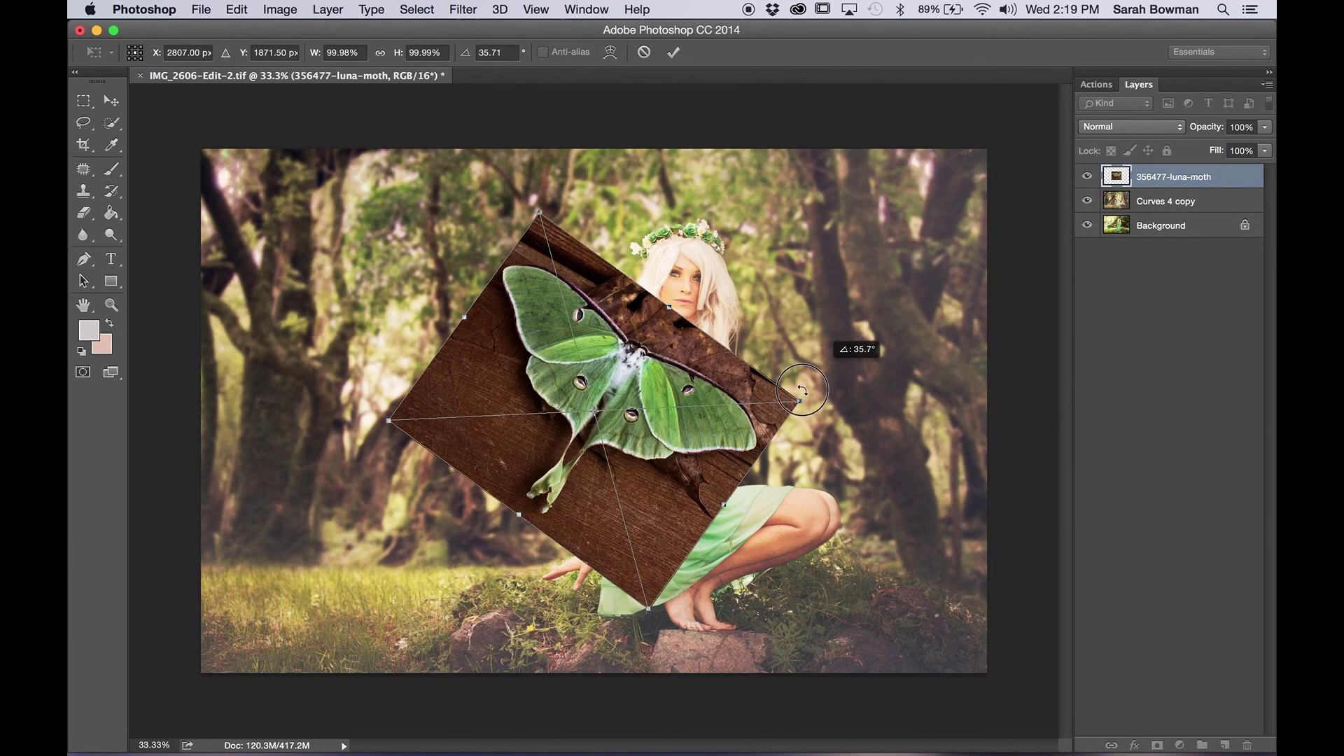
{"action": "left_click_drag", "start_coordinate": [761, 441], "coordinate": [741, 494]}
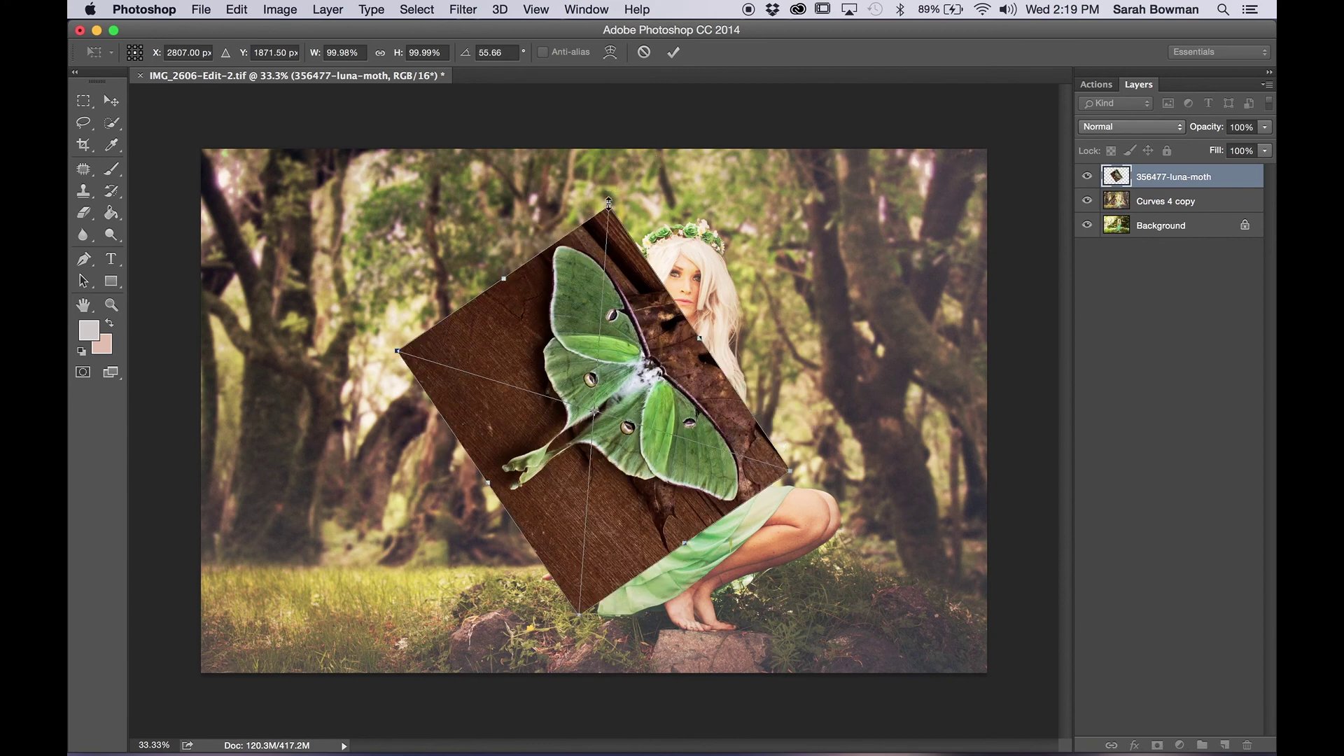
Try resizing the placed moth image from its corners without keeping its width and height linked.
{"action": "left_click_drag", "start_coordinate": [609, 203], "coordinate": [603, 136]}
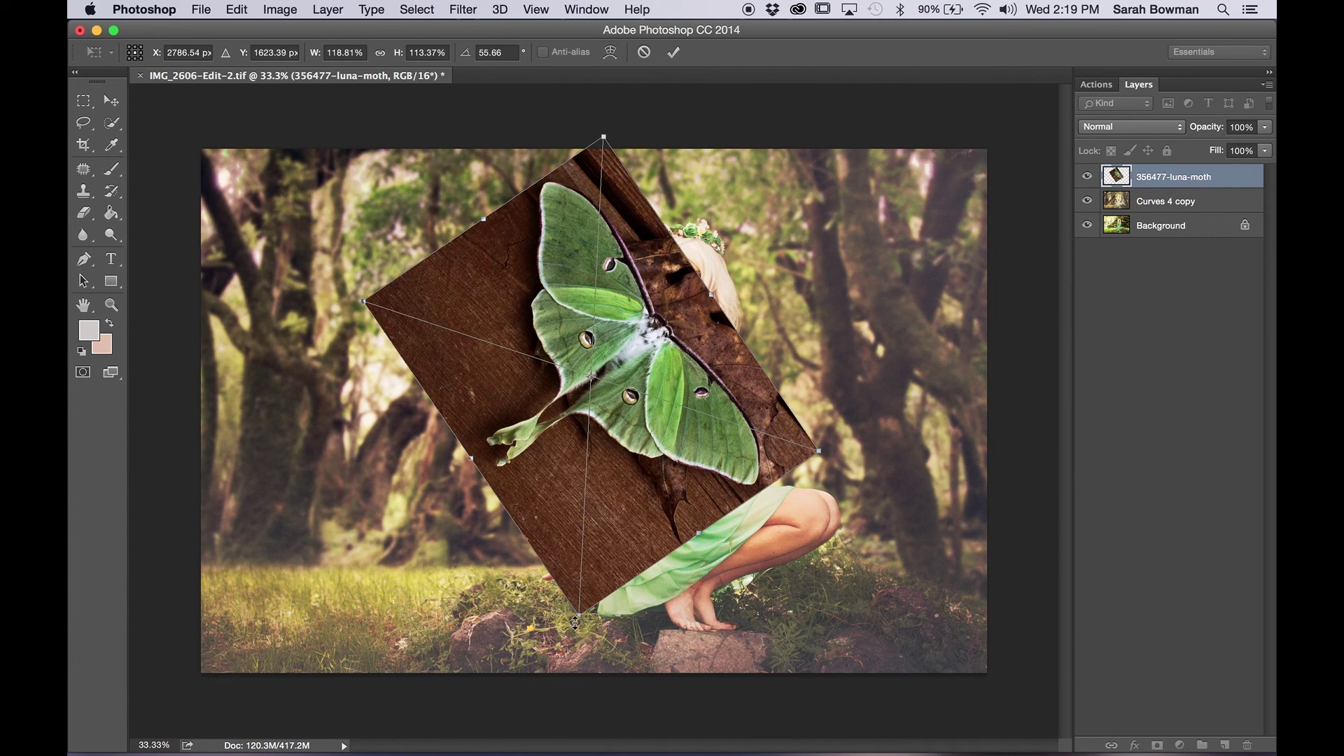
{"action": "left_click_drag", "start_coordinate": [575, 622], "coordinate": [563, 682]}
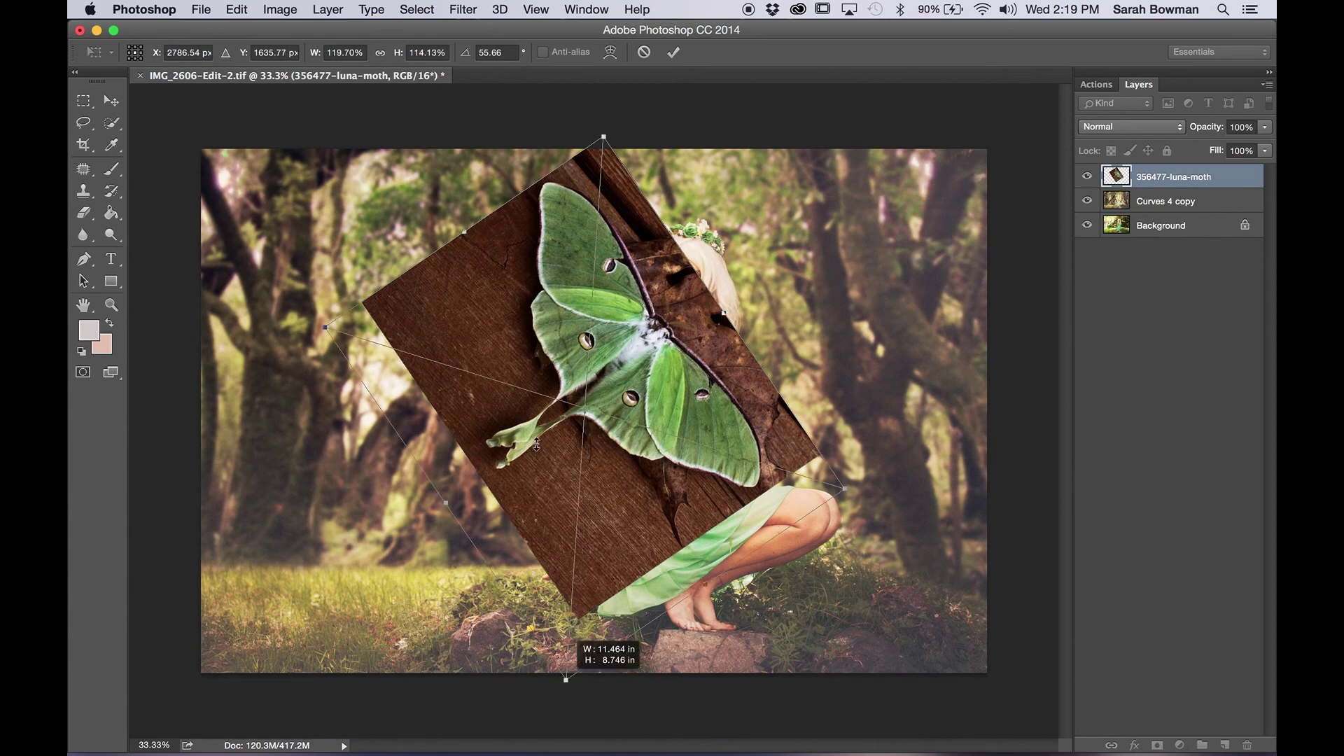
{"action": "left_click", "coordinate": [380, 54]}
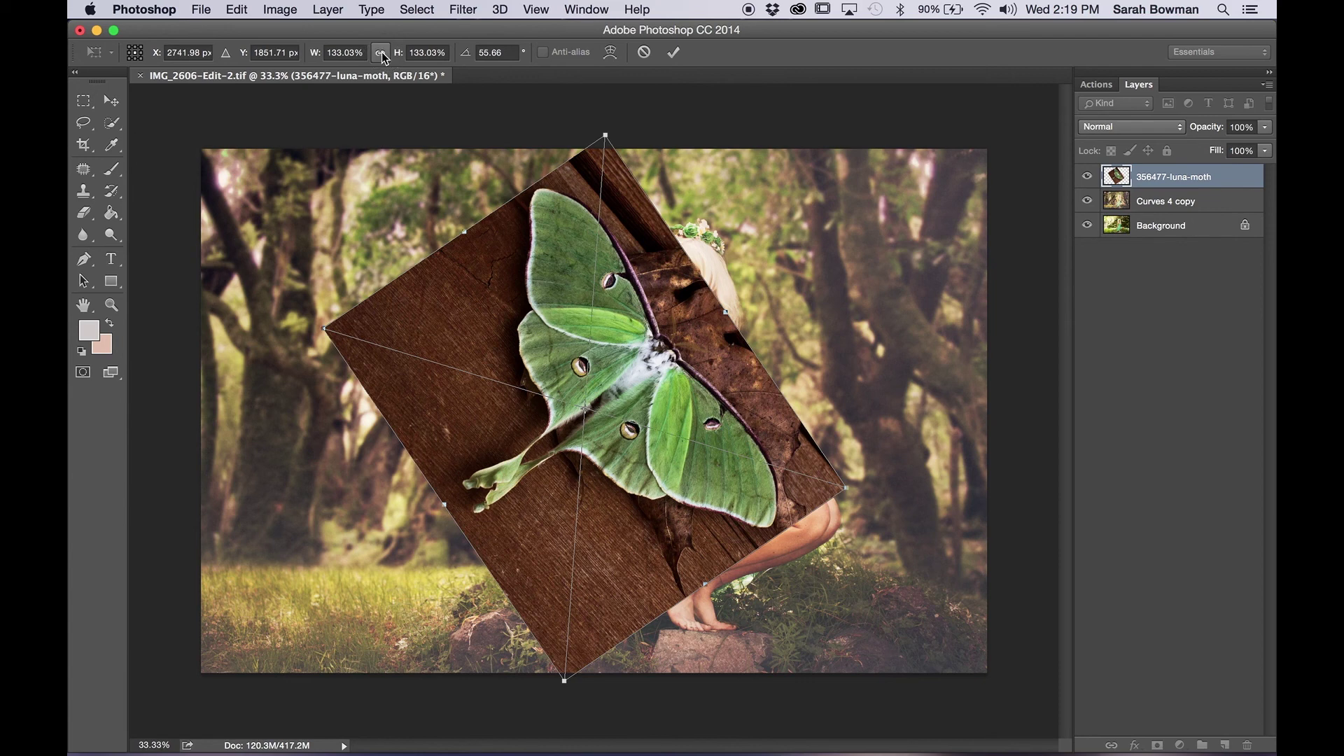
{"action": "left_click_drag", "start_coordinate": [600, 136], "coordinate": [642, 131]}
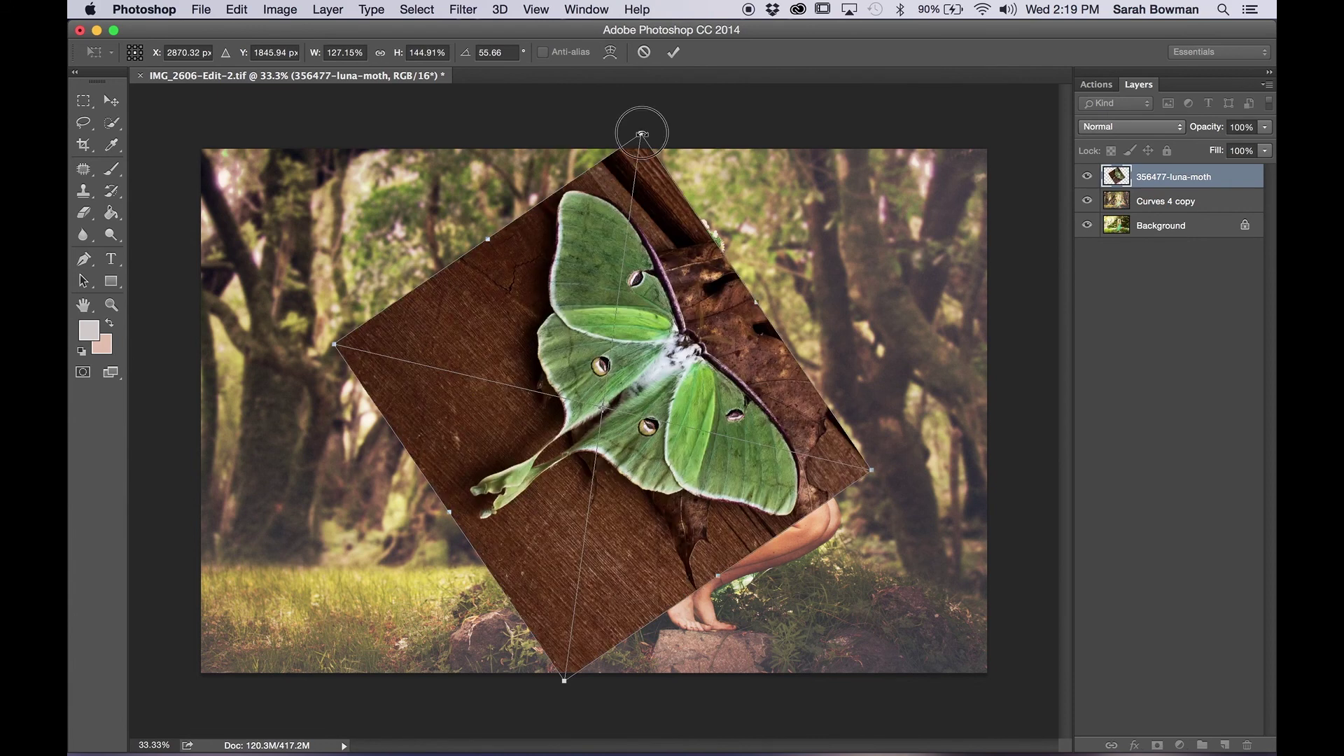
{"action": "left_click_drag", "start_coordinate": [640, 133], "coordinate": [754, 184]}
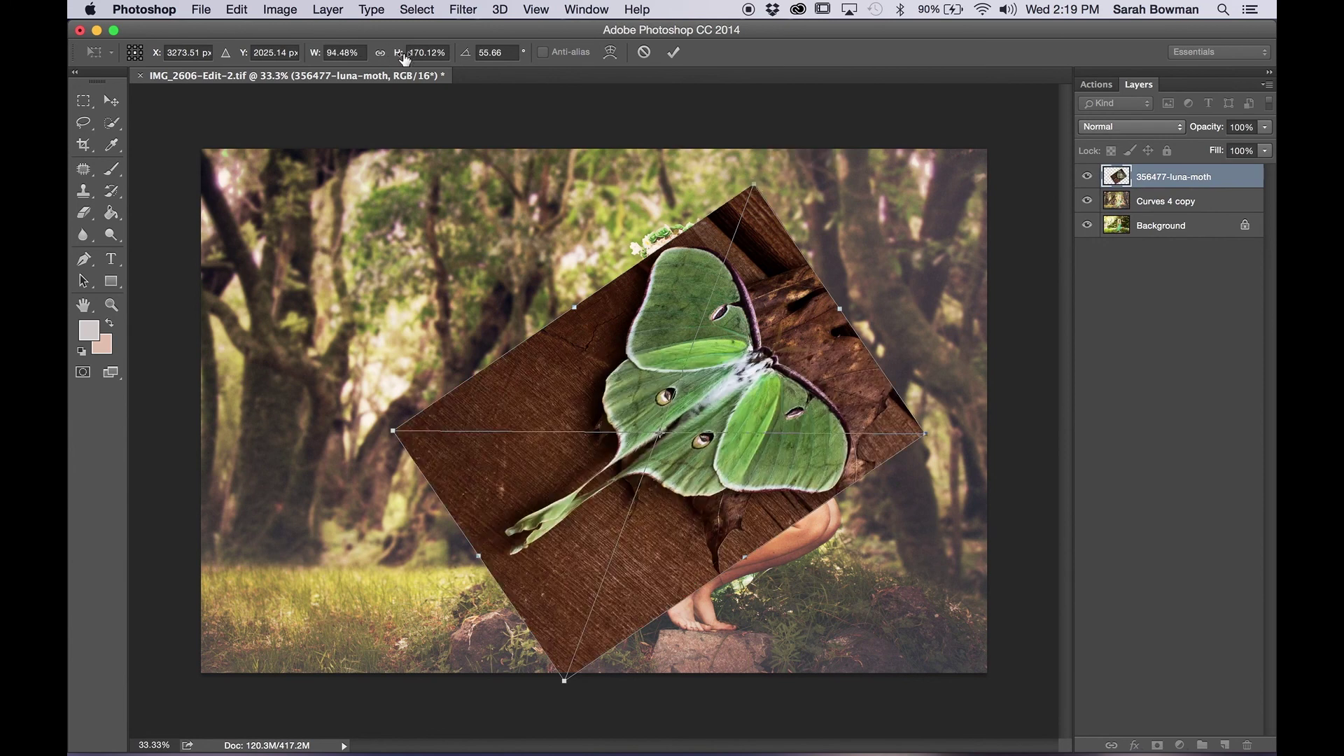
Link the moth image's width and height, scale it to 146.45%, align its wings with the woman's back and commit the placement.
{"action": "left_click", "coordinate": [381, 54]}
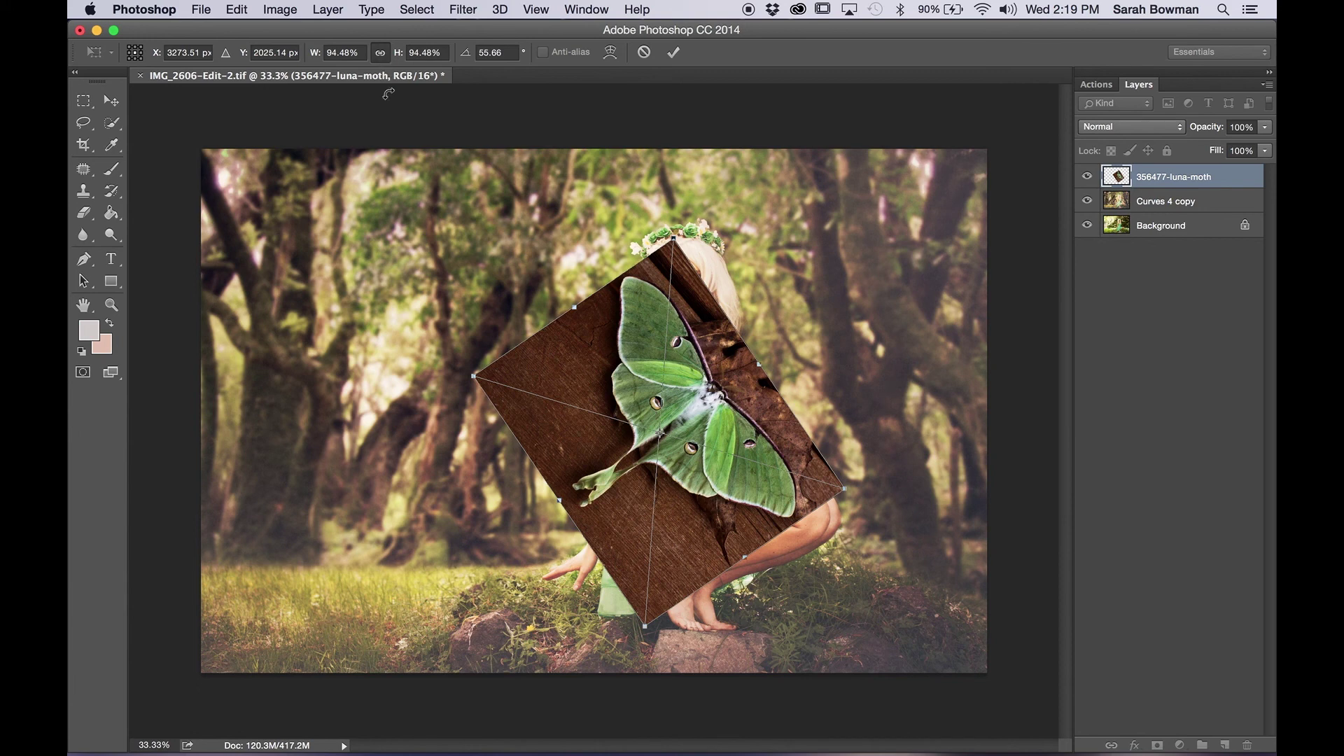
{"action": "left_click_drag", "start_coordinate": [675, 233], "coordinate": [680, 138]}
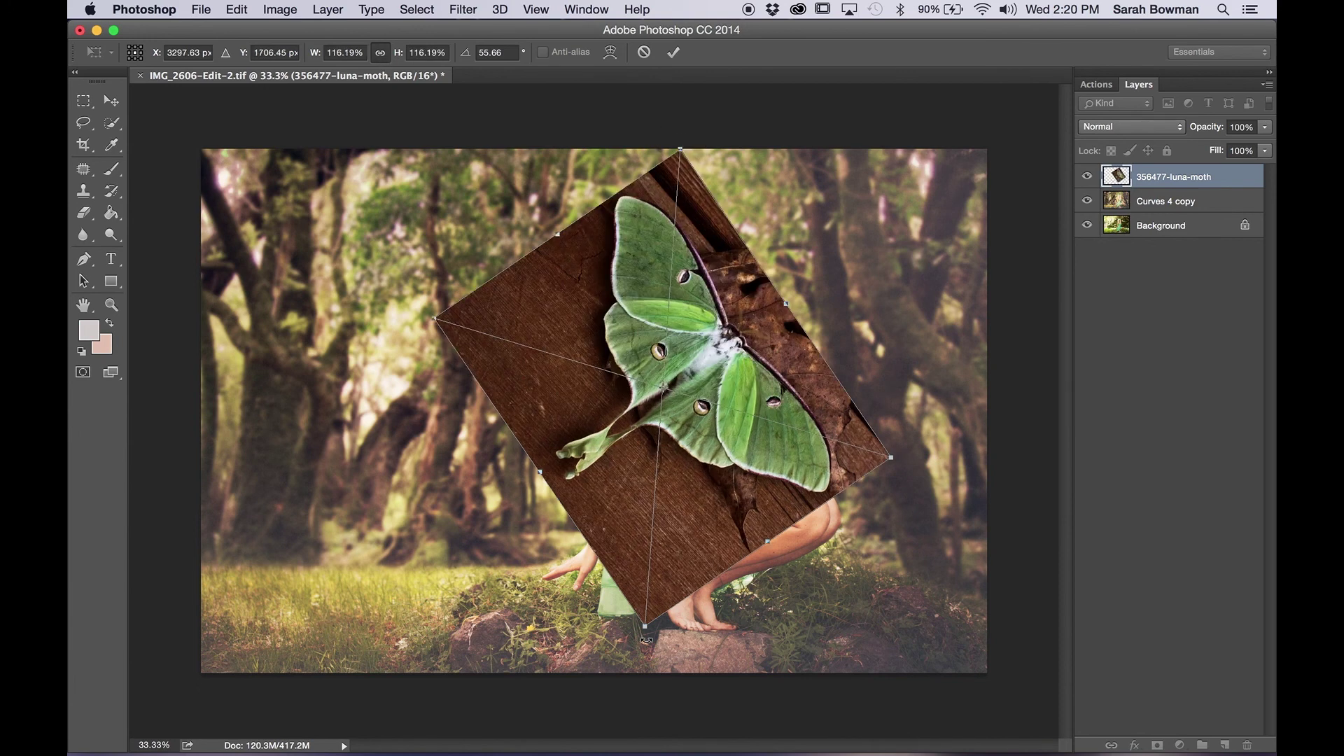
{"action": "left_click_drag", "start_coordinate": [646, 625], "coordinate": [639, 679]}
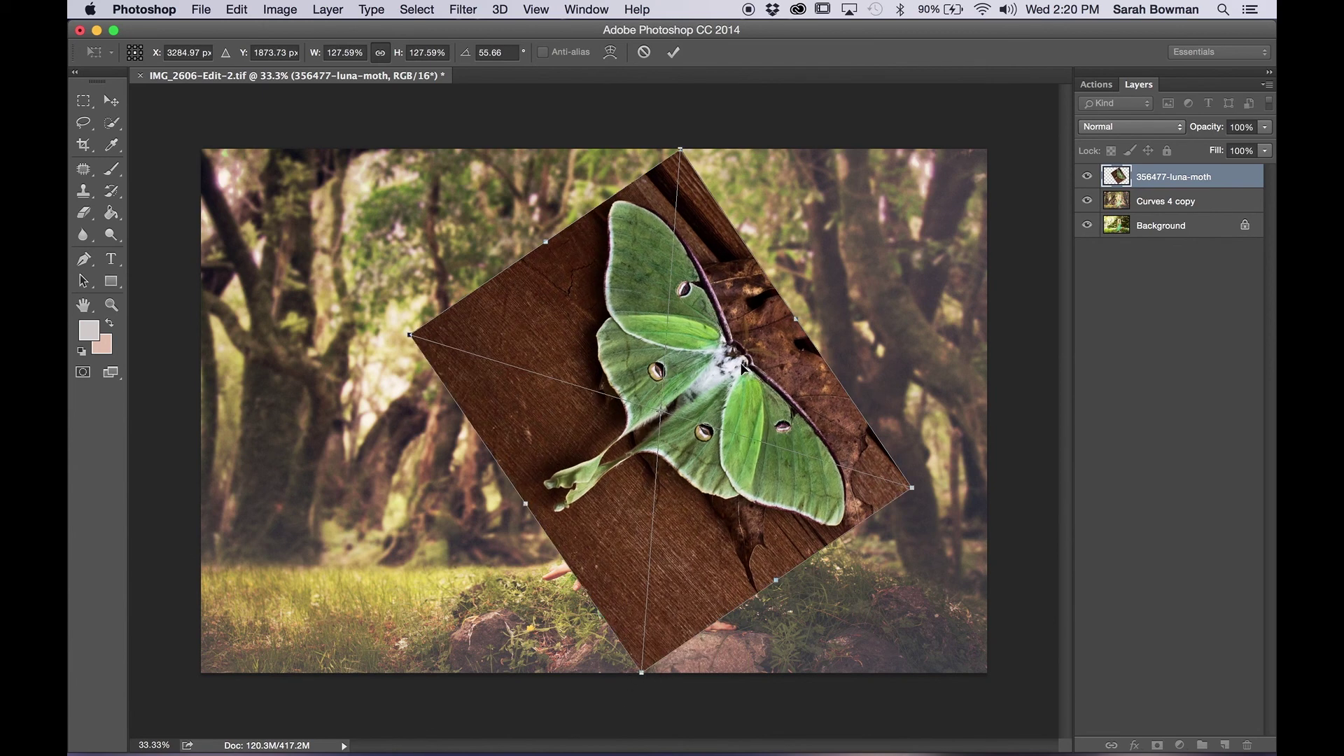
{"action": "left_click_drag", "start_coordinate": [714, 329], "coordinate": [611, 378]}
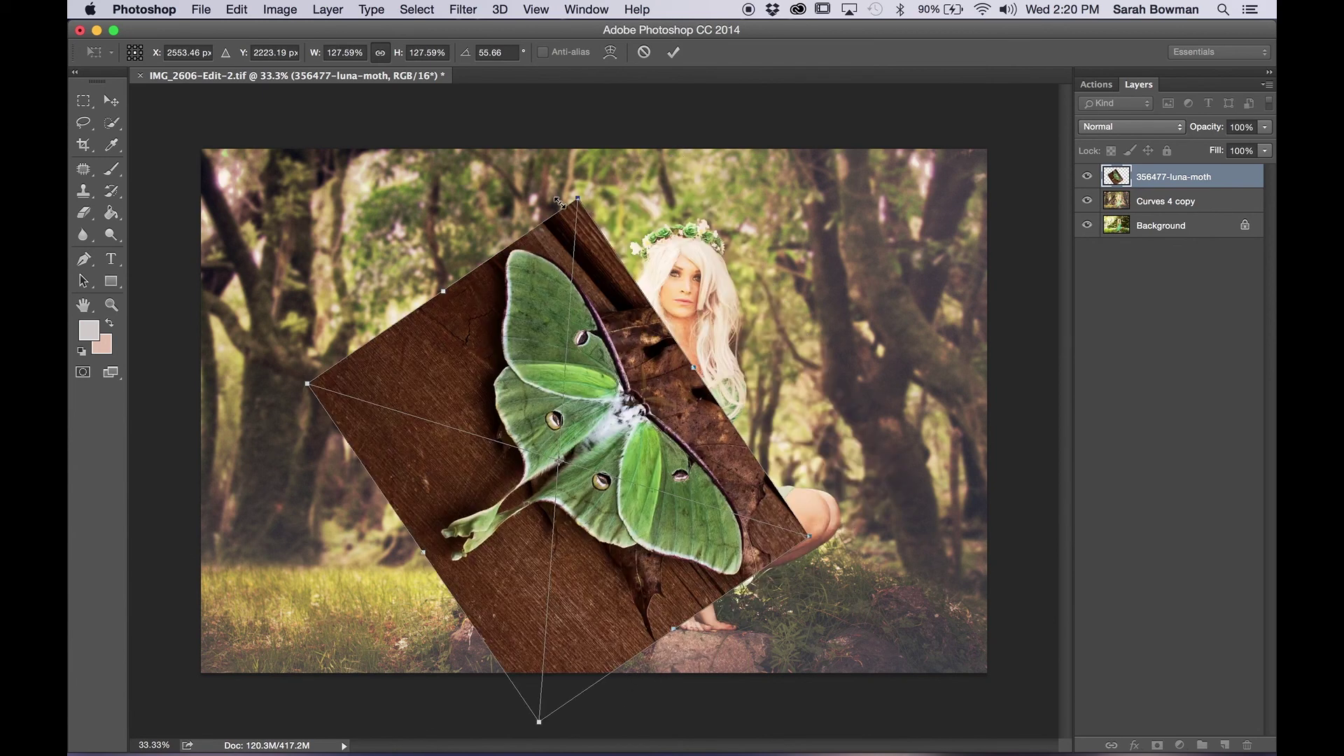
{"action": "left_click_drag", "start_coordinate": [578, 200], "coordinate": [581, 152]}
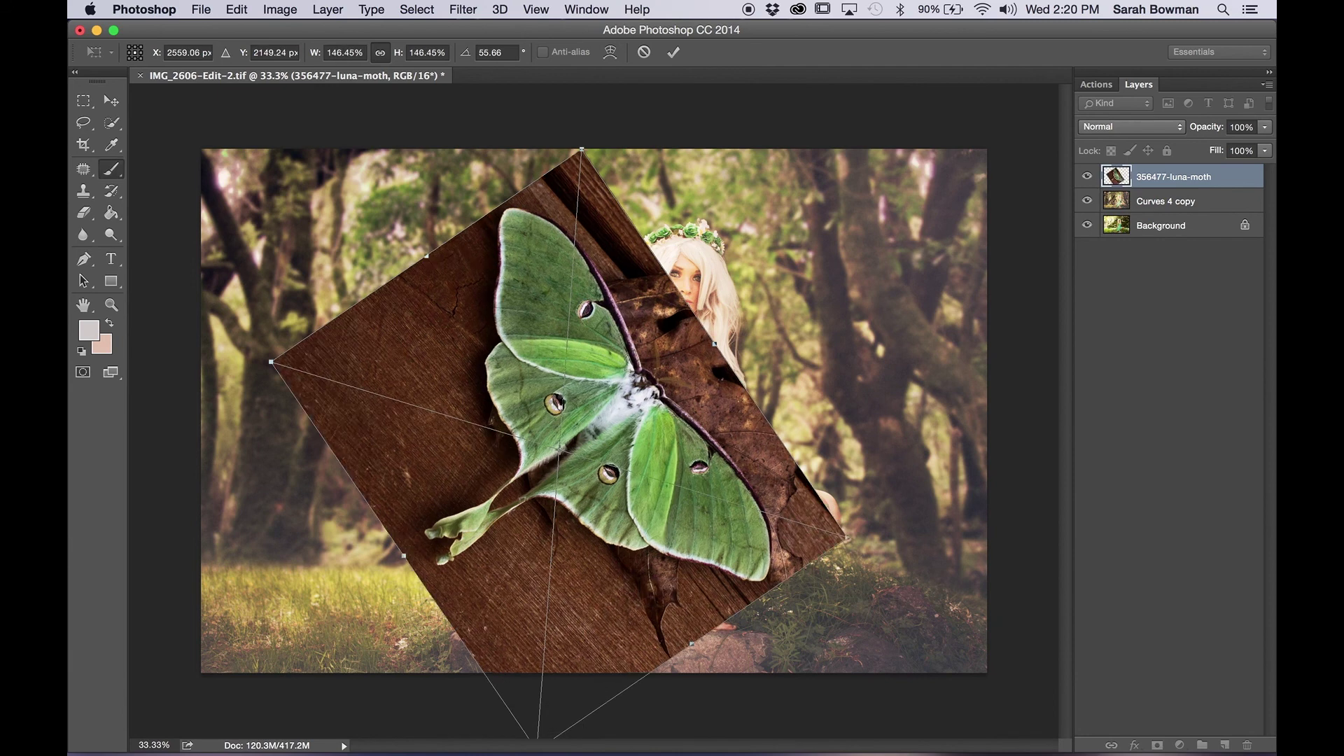
{"action": "key", "text": "super+e"}
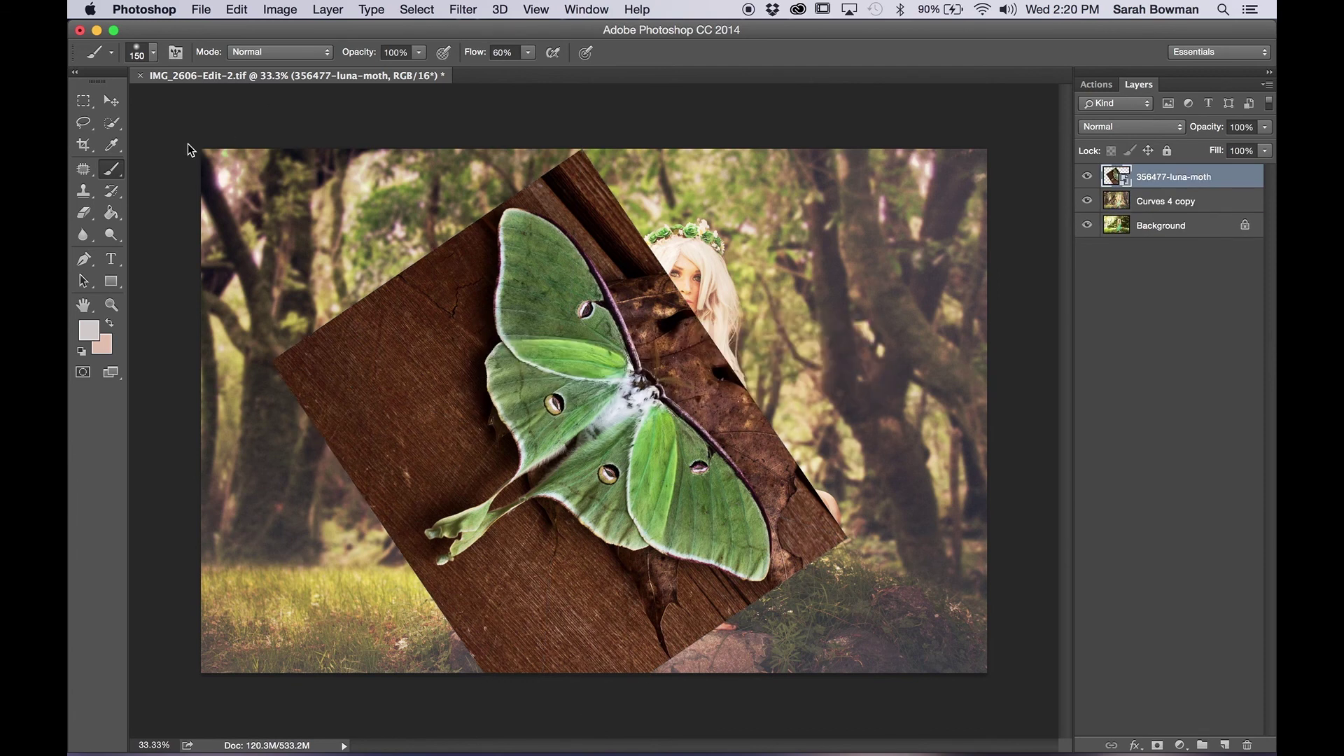
Outline the tail tip of the moth's left wing with the Magnetic Lasso tool.
{"action": "left_click", "coordinate": [83, 124]}
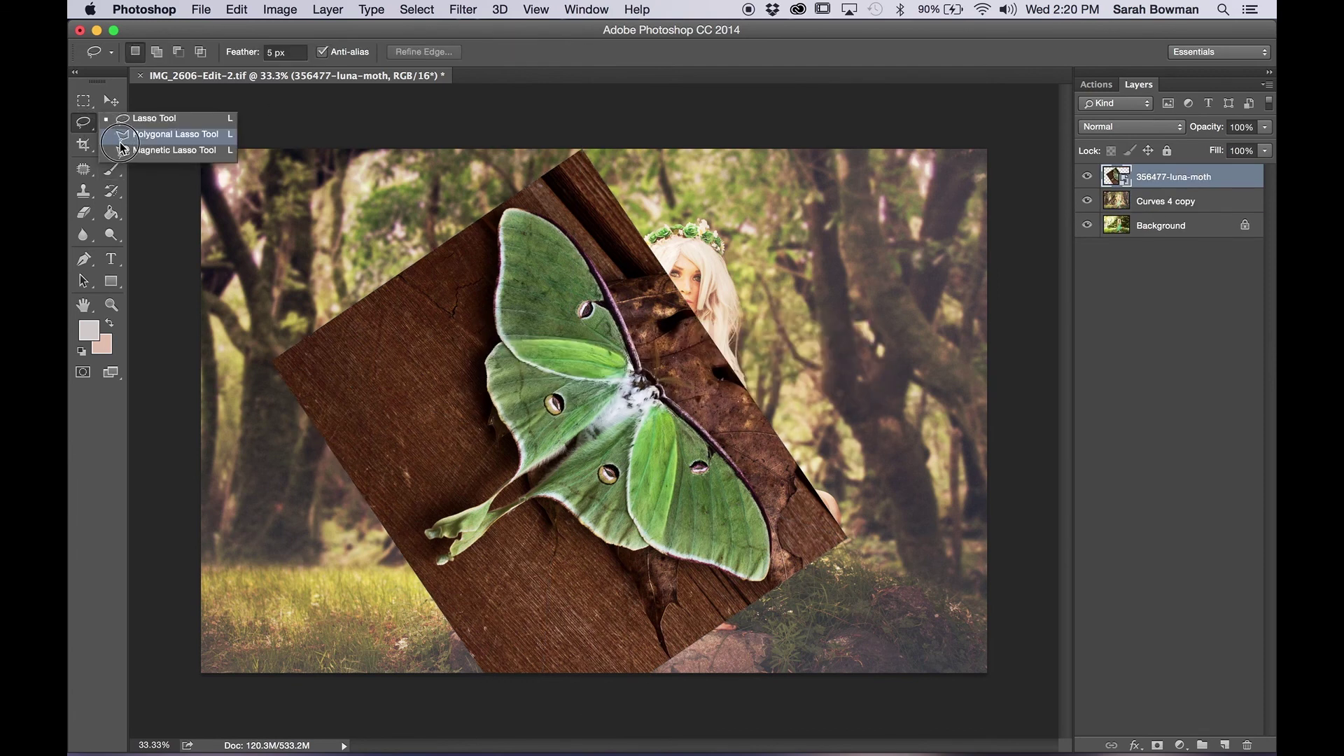
{"action": "left_click", "coordinate": [126, 151]}
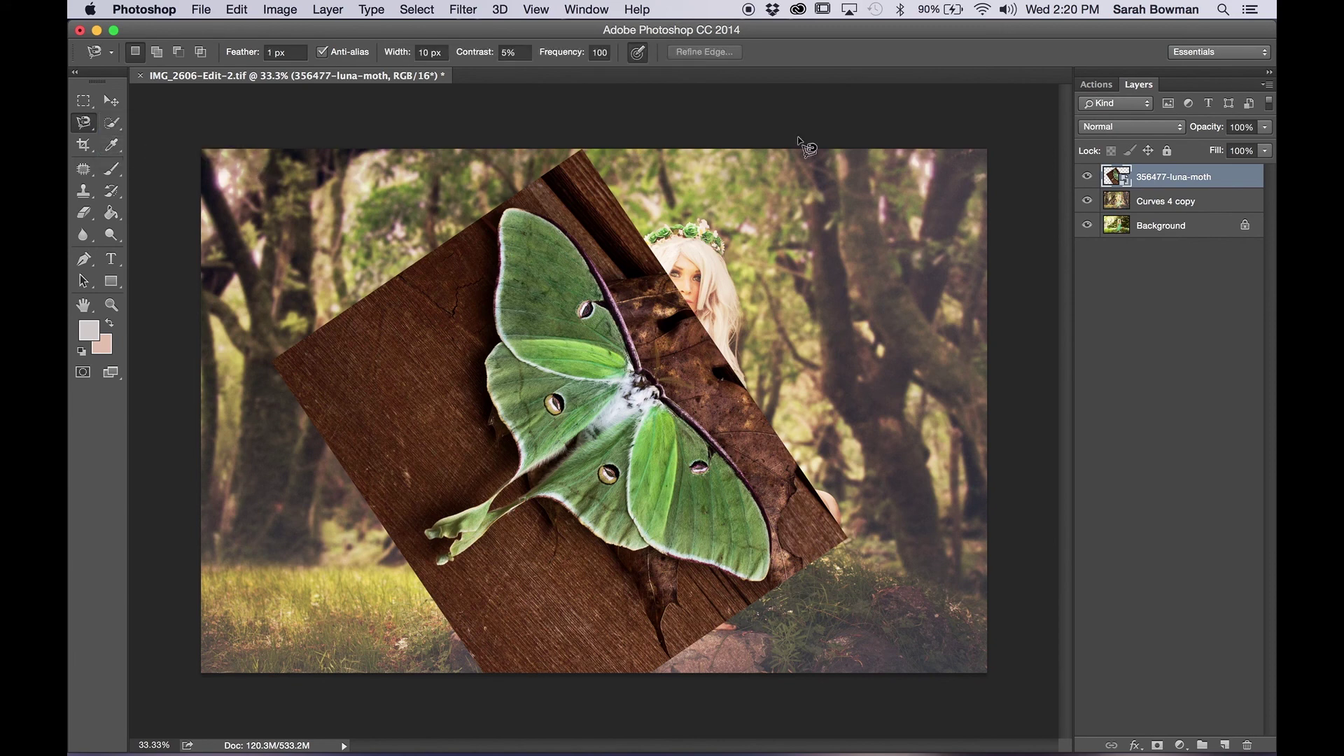
{"action": "scroll", "coordinate": [393, 571], "scroll_direction": "up", "scroll_amount": 3}
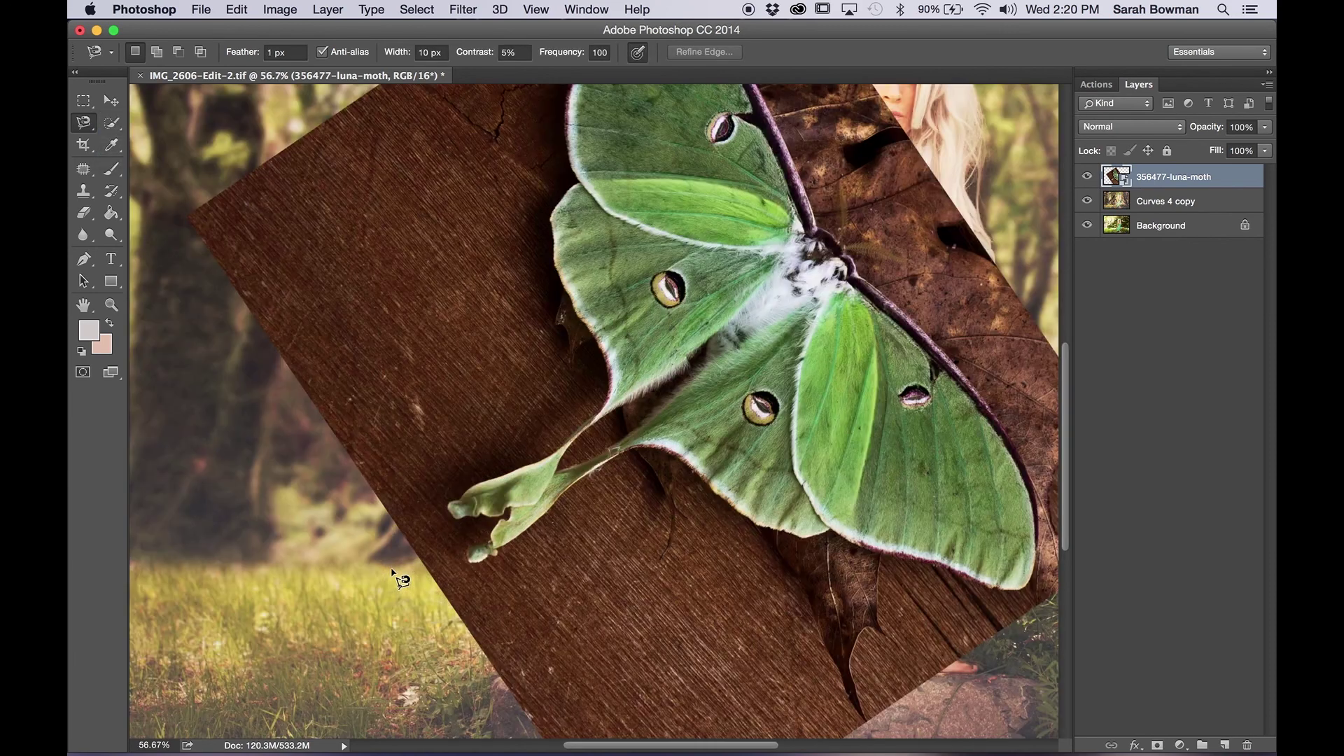
{"action": "scroll", "coordinate": [395, 574], "scroll_direction": "up", "scroll_amount": 3}
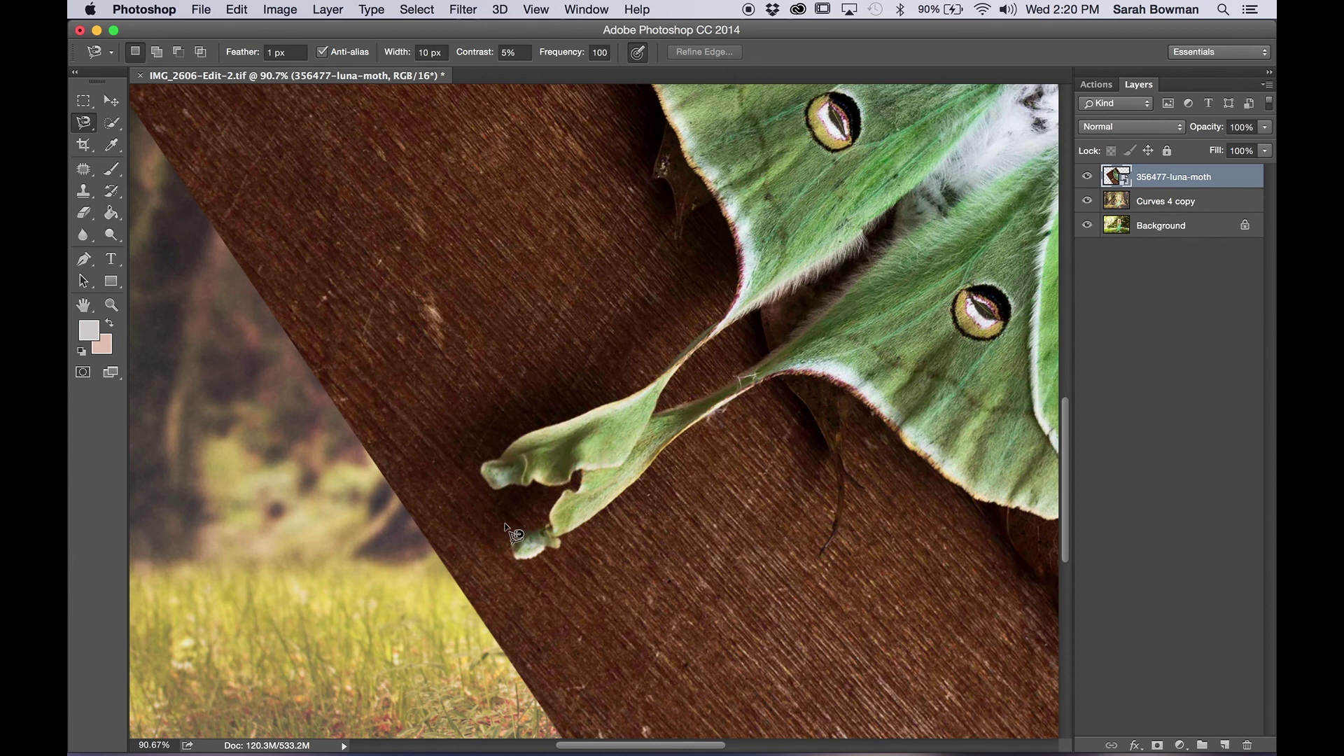
{"action": "left_click", "coordinate": [495, 488]}
{"action": "double_click", "coordinate": [485, 478]}
Add the moth's left hind wing, down to its tail, to the selection with the Magnetic Lasso.
{"action": "scroll", "coordinate": [612, 432], "scroll_direction": "up", "scroll_amount": 3}
{"action": "scroll", "coordinate": [612, 432], "scroll_direction": "right", "scroll_amount": 3}
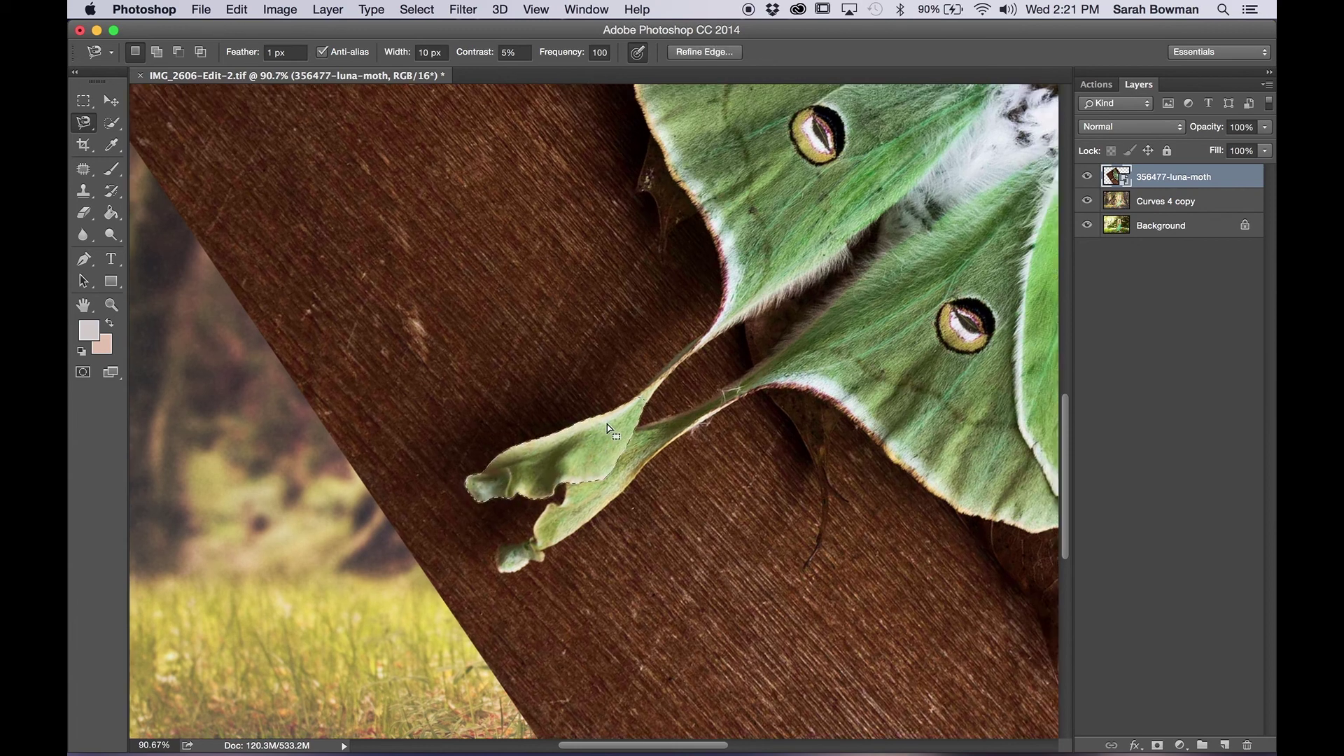
{"action": "scroll", "coordinate": [614, 431], "scroll_direction": "right", "scroll_amount": 3}
{"action": "scroll", "coordinate": [614, 431], "scroll_direction": "up", "scroll_amount": 2}
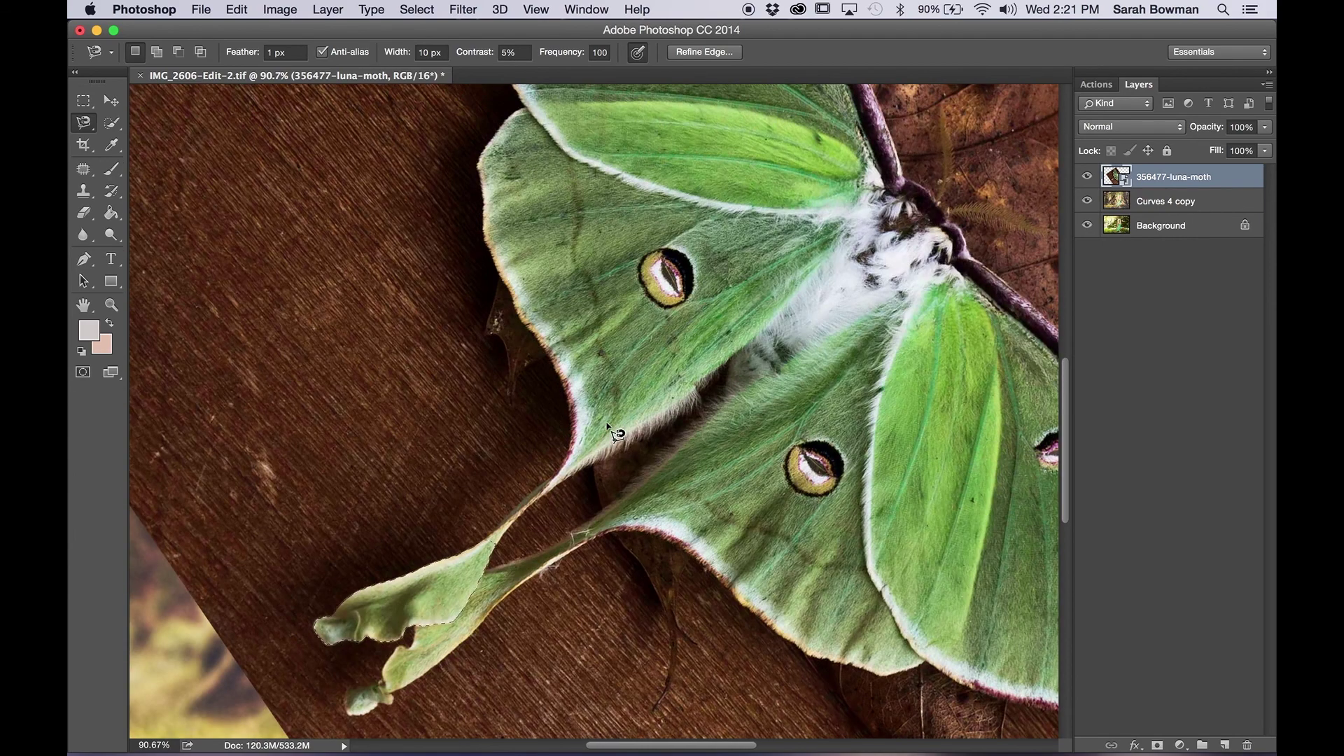
{"action": "key", "text": "shift"}
{"action": "left_click", "coordinate": [485, 540]}
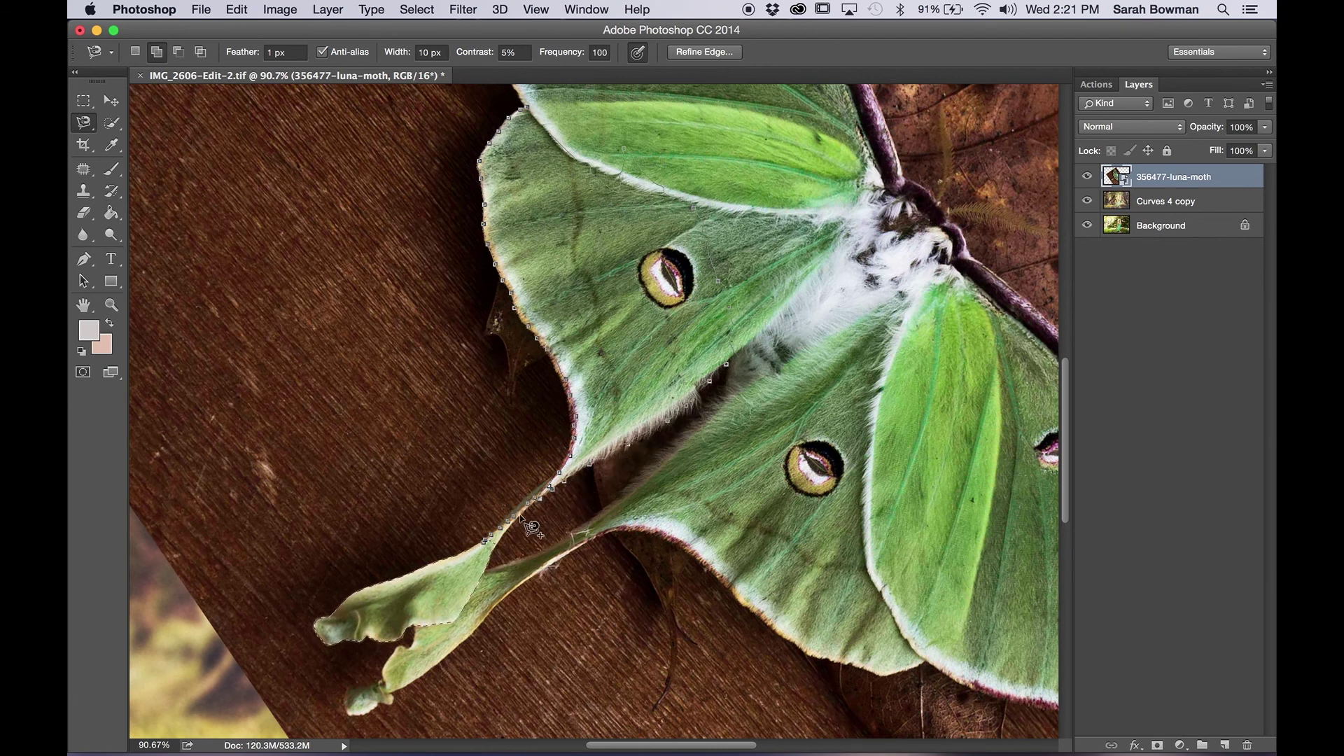
{"action": "double_click", "coordinate": [480, 560]}
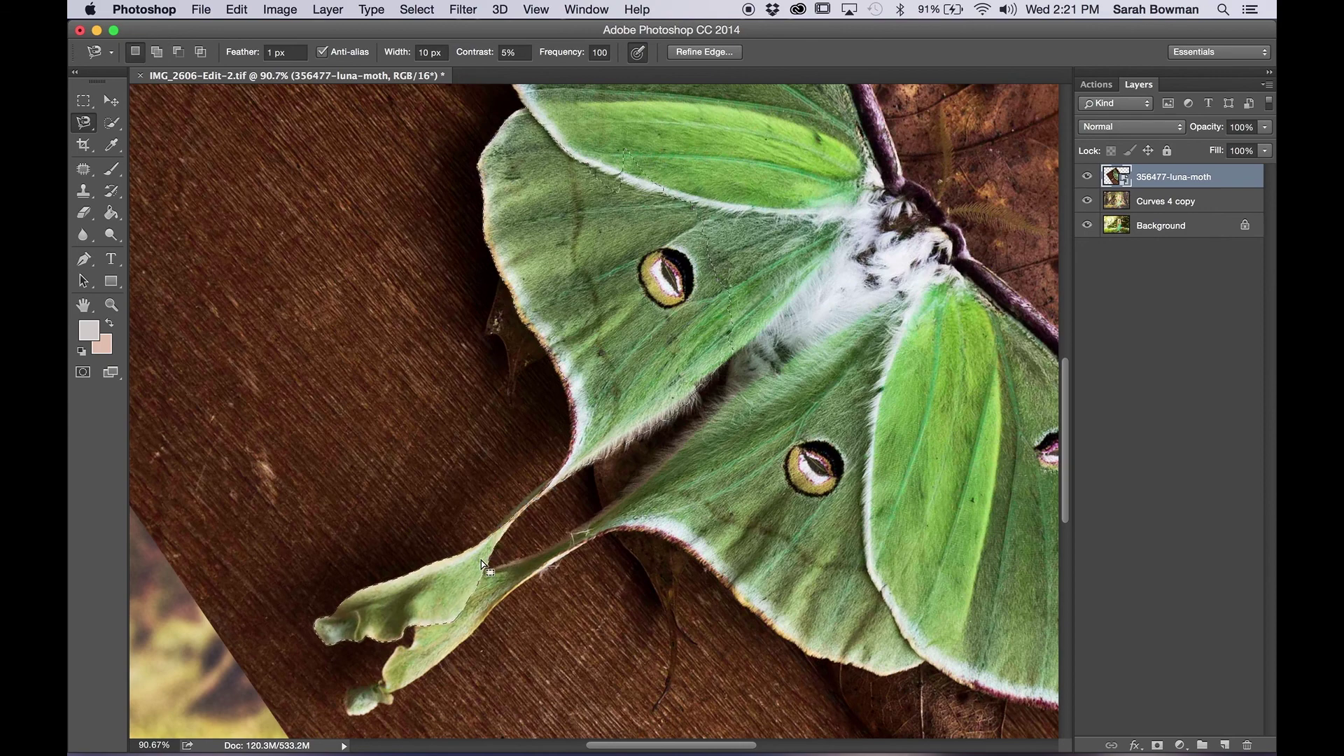
Add the moth's large left forewing to the selection by tracing its outer edge.
{"action": "scroll", "coordinate": [480, 560], "scroll_direction": "up", "scroll_amount": 6}
{"action": "scroll", "coordinate": [481, 560], "scroll_direction": "right", "scroll_amount": 3}
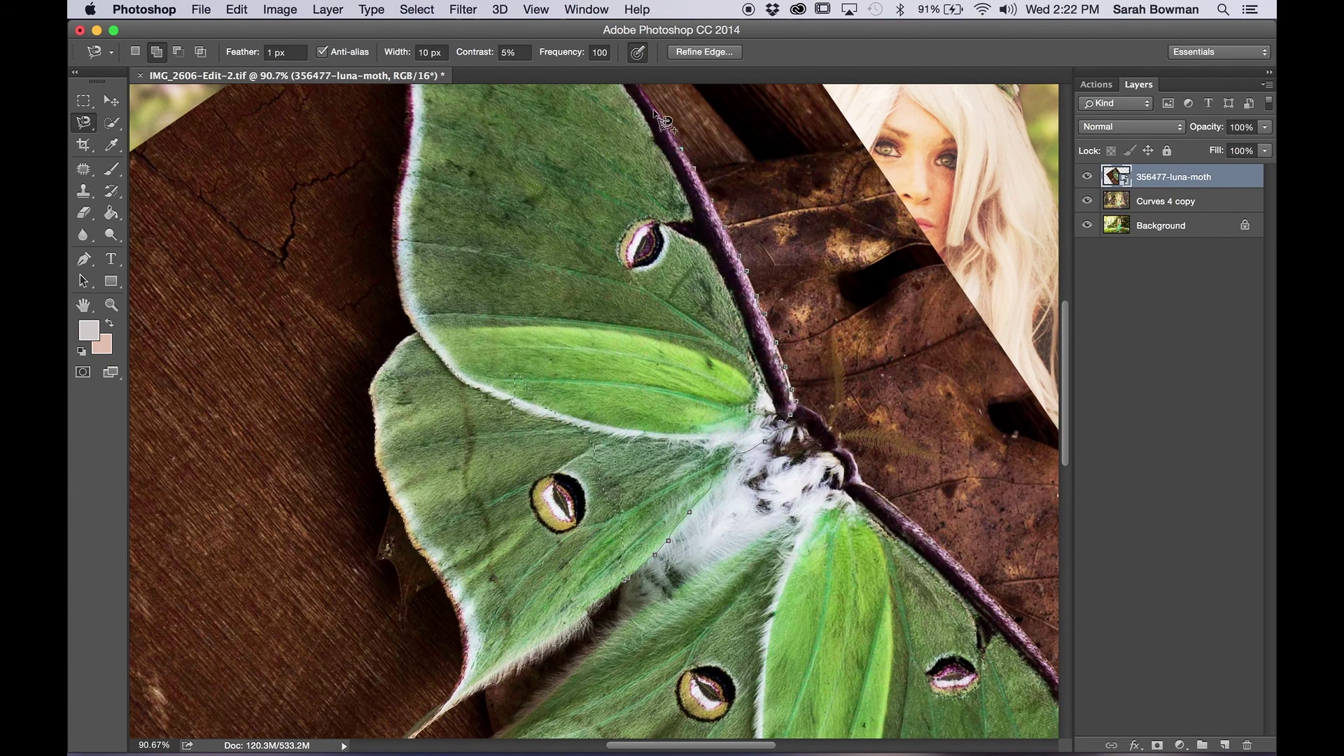
{"action": "scroll", "coordinate": [423, 340], "scroll_direction": "up", "scroll_amount": 6}
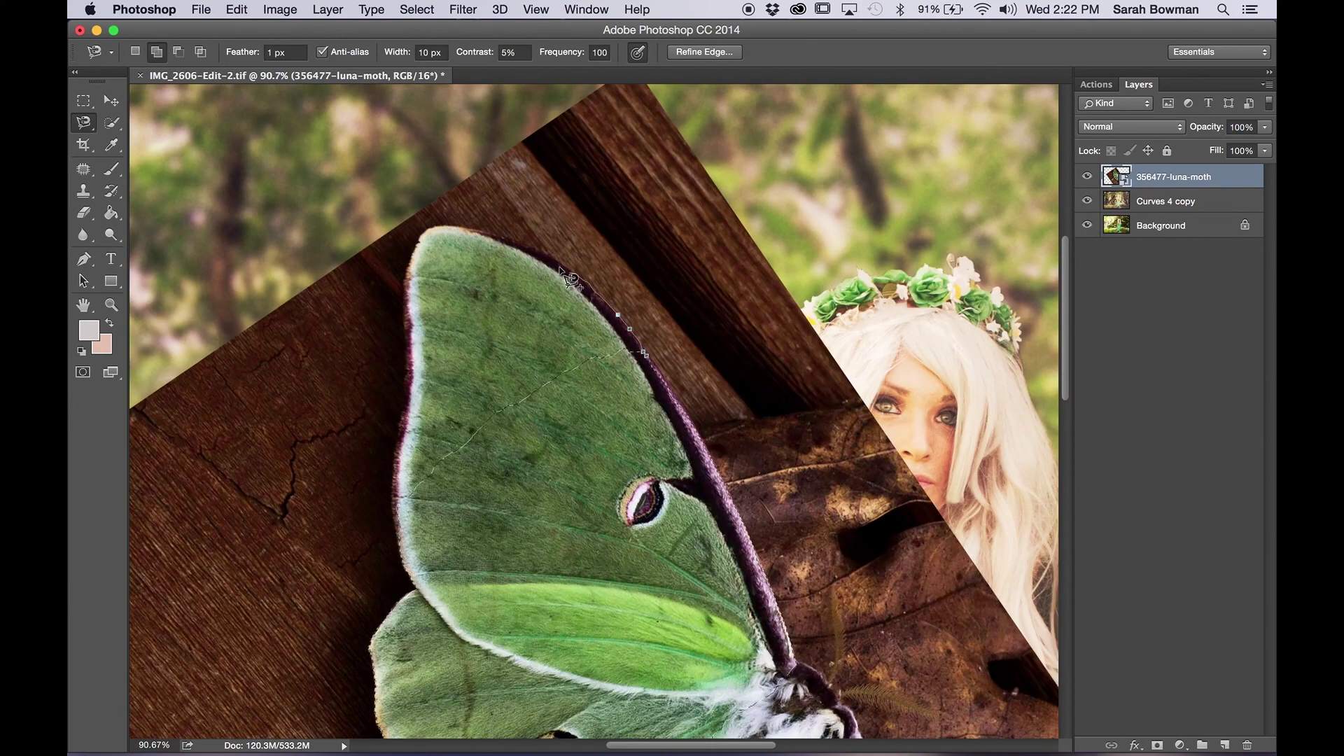
{"action": "left_click", "coordinate": [391, 492]}
{"action": "left_click", "coordinate": [396, 499]}
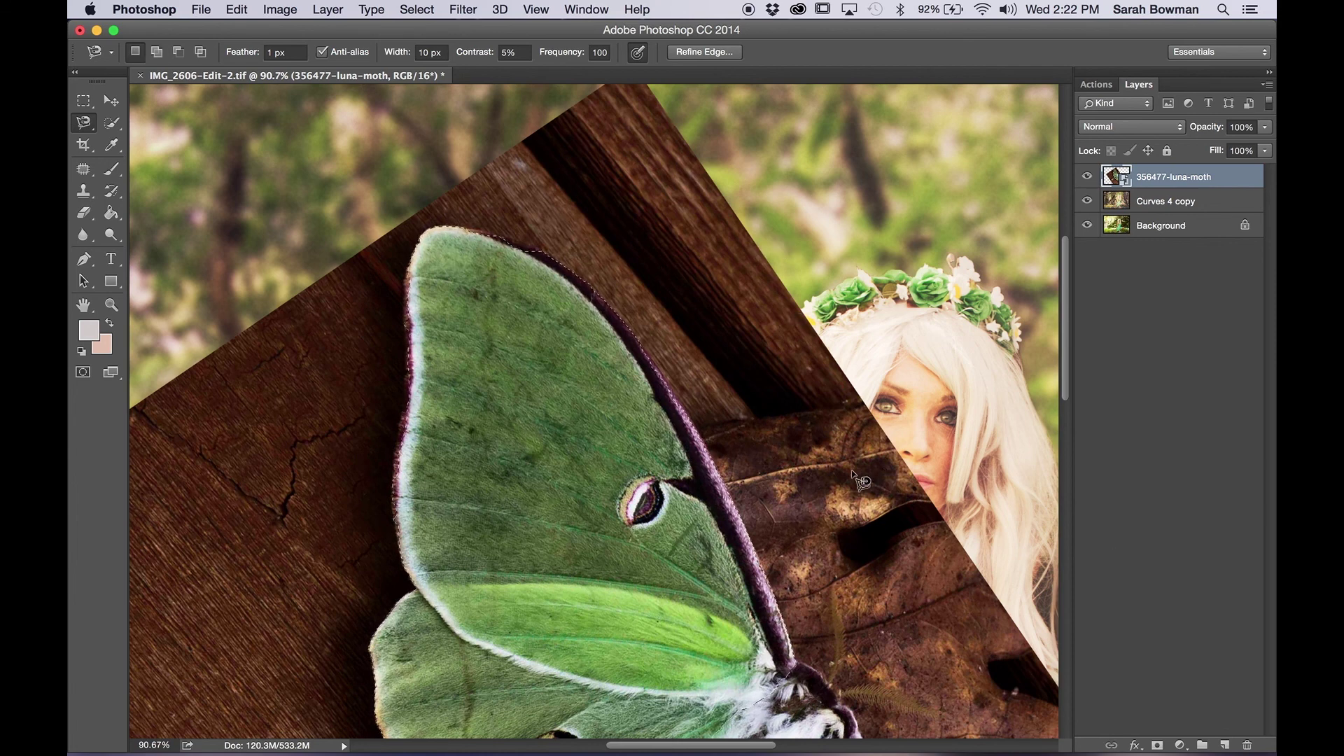
Add a layer mask to the moth layer from the selection so only the left wings remain.
{"action": "left_click", "coordinate": [1159, 745]}
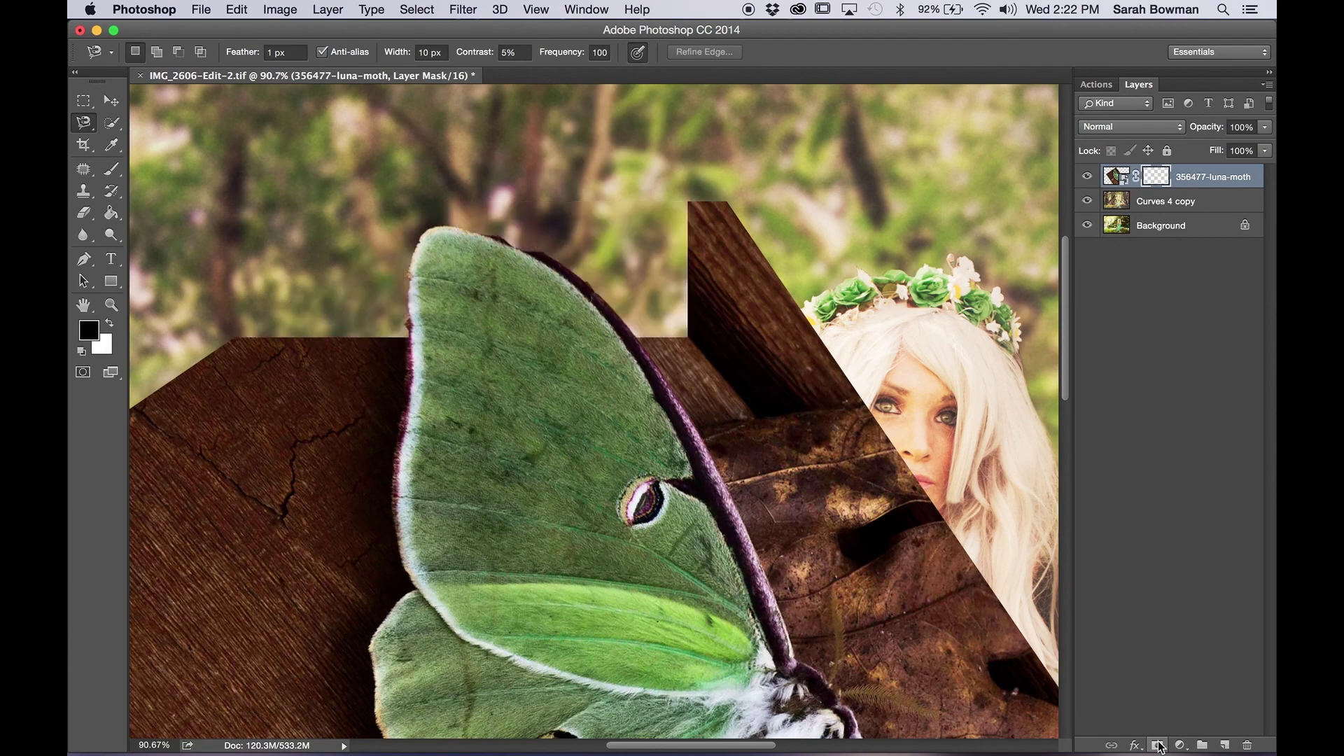
{"action": "scroll", "coordinate": [754, 616], "scroll_direction": "down", "scroll_amount": 5}
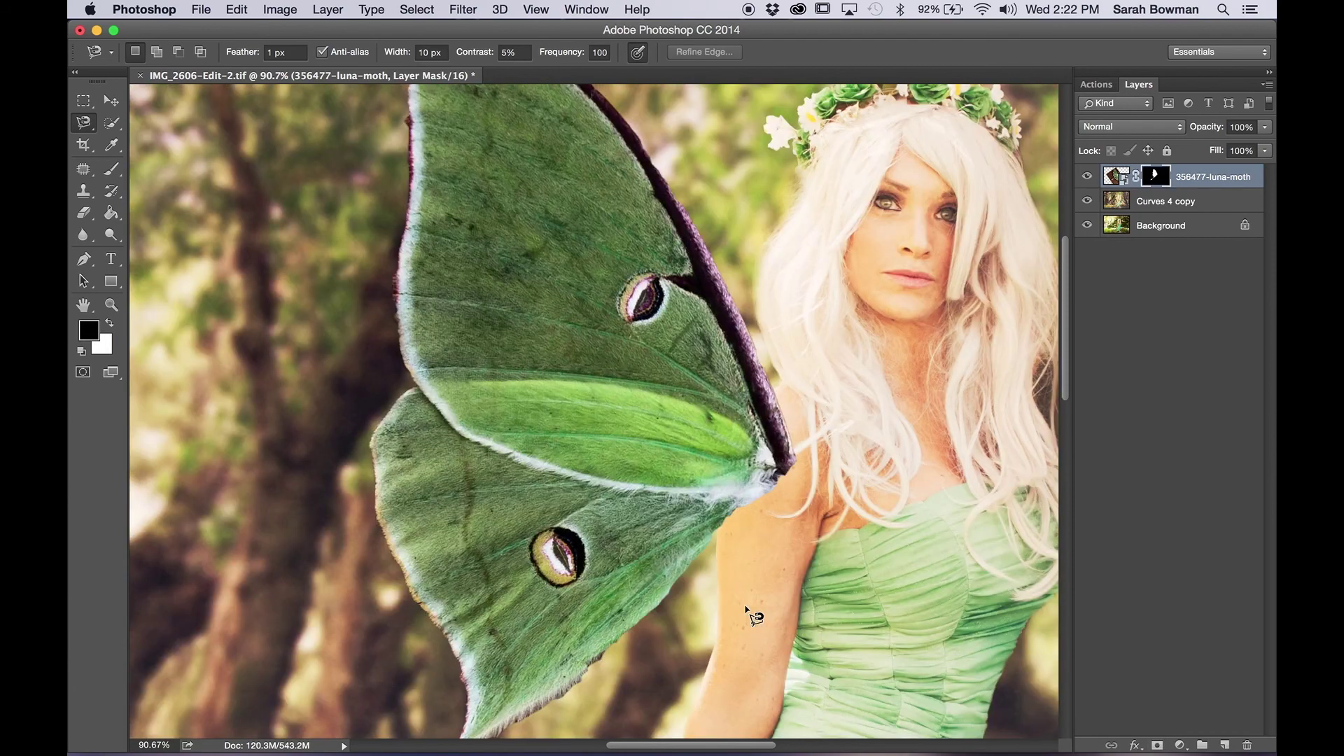
{"action": "scroll", "coordinate": [753, 616], "scroll_direction": "down", "scroll_amount": 5}
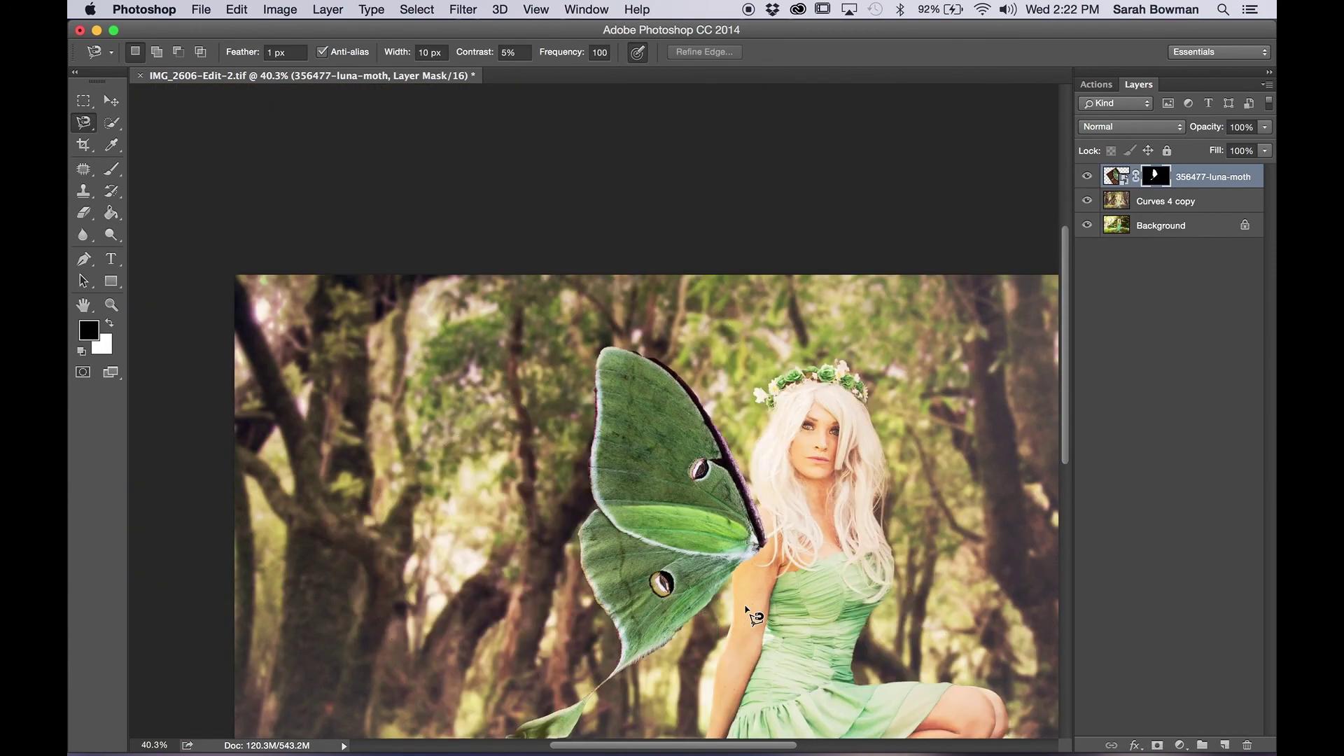
{"action": "scroll", "coordinate": [654, 419], "scroll_direction": "down", "scroll_amount": 3}
{"action": "scroll", "coordinate": [654, 420], "scroll_direction": "right", "scroll_amount": 2}
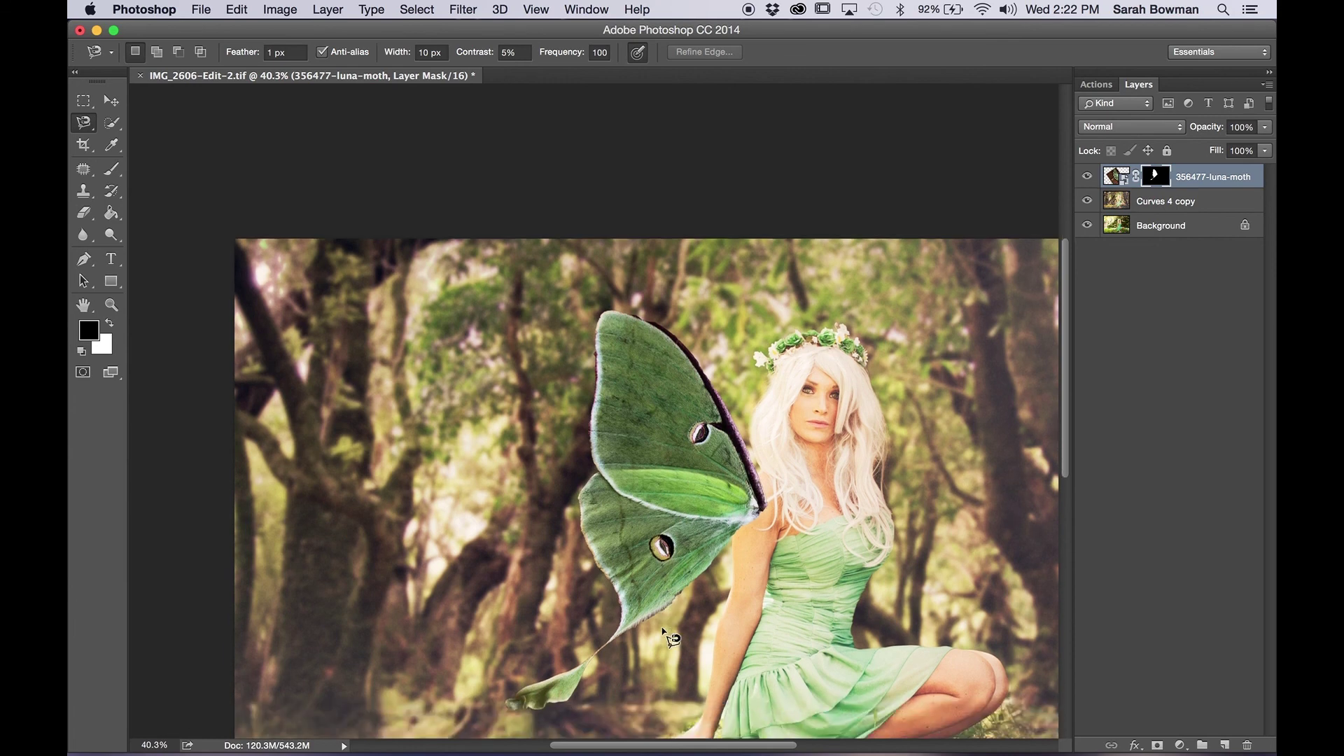
{"action": "scroll", "coordinate": [662, 628], "scroll_direction": "down", "scroll_amount": 2}
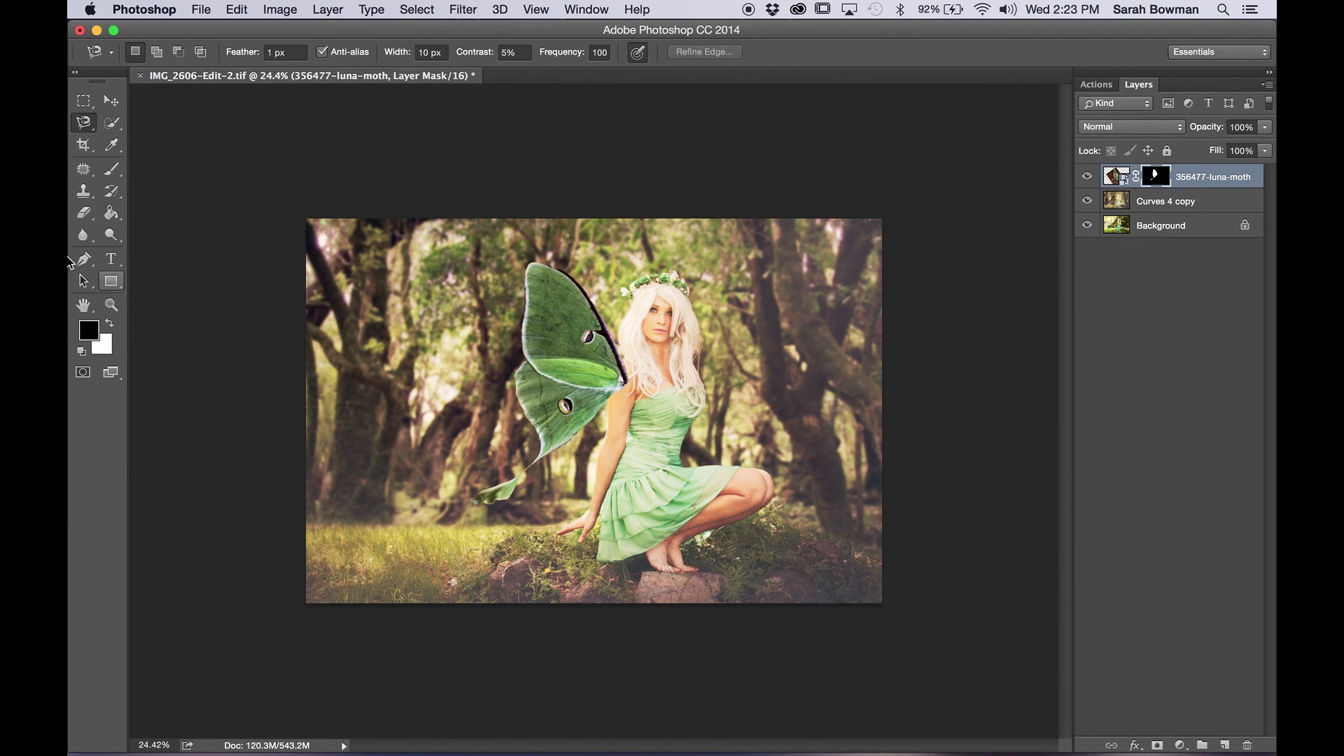
Free-transform the moth layer, enlarging it to about 123% width and 124% height.
{"action": "mouse_move", "coordinate": [84, 124]}
{"action": "left_mouse_down"}
{"action": "mouse_move", "coordinate": [119, 133]}
{"action": "mouse_move", "coordinate": [121, 118]}
{"action": "left_mouse_up"}
{"action": "right_click", "coordinate": [578, 363]}
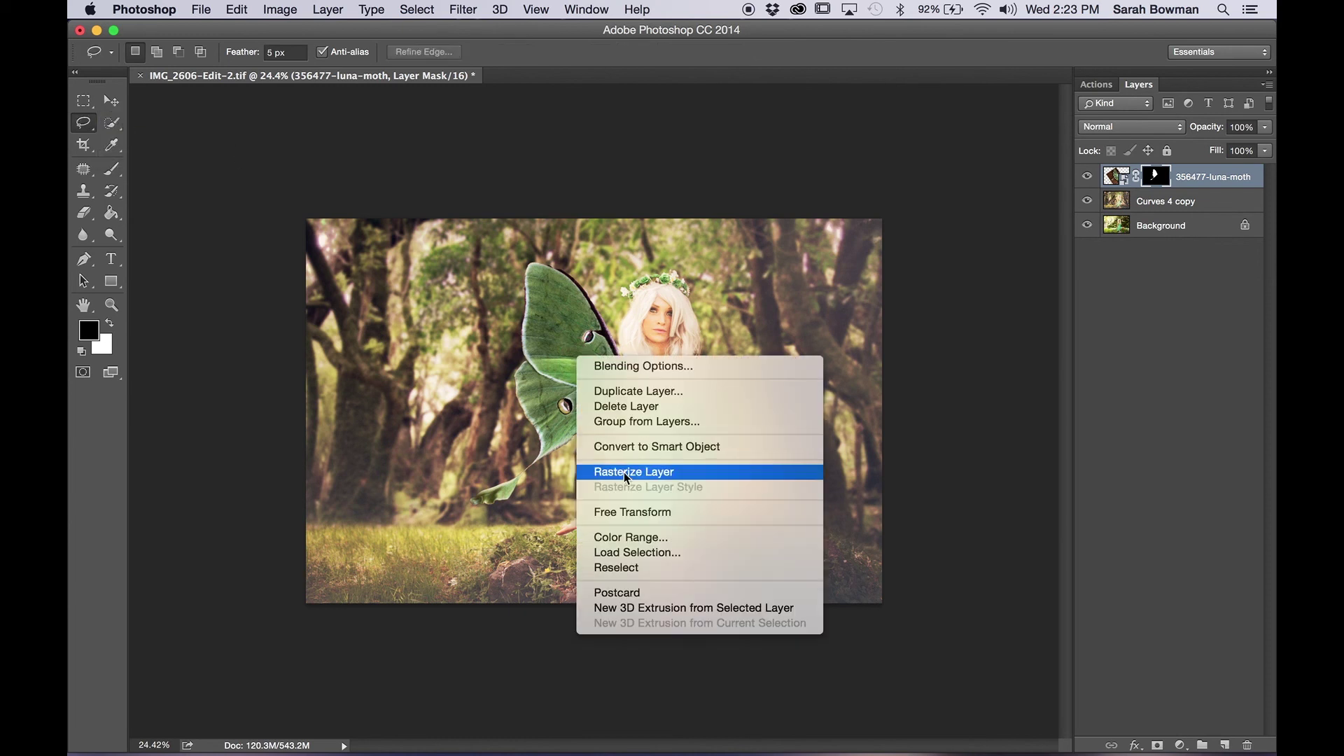
{"action": "left_click", "coordinate": [634, 513]}
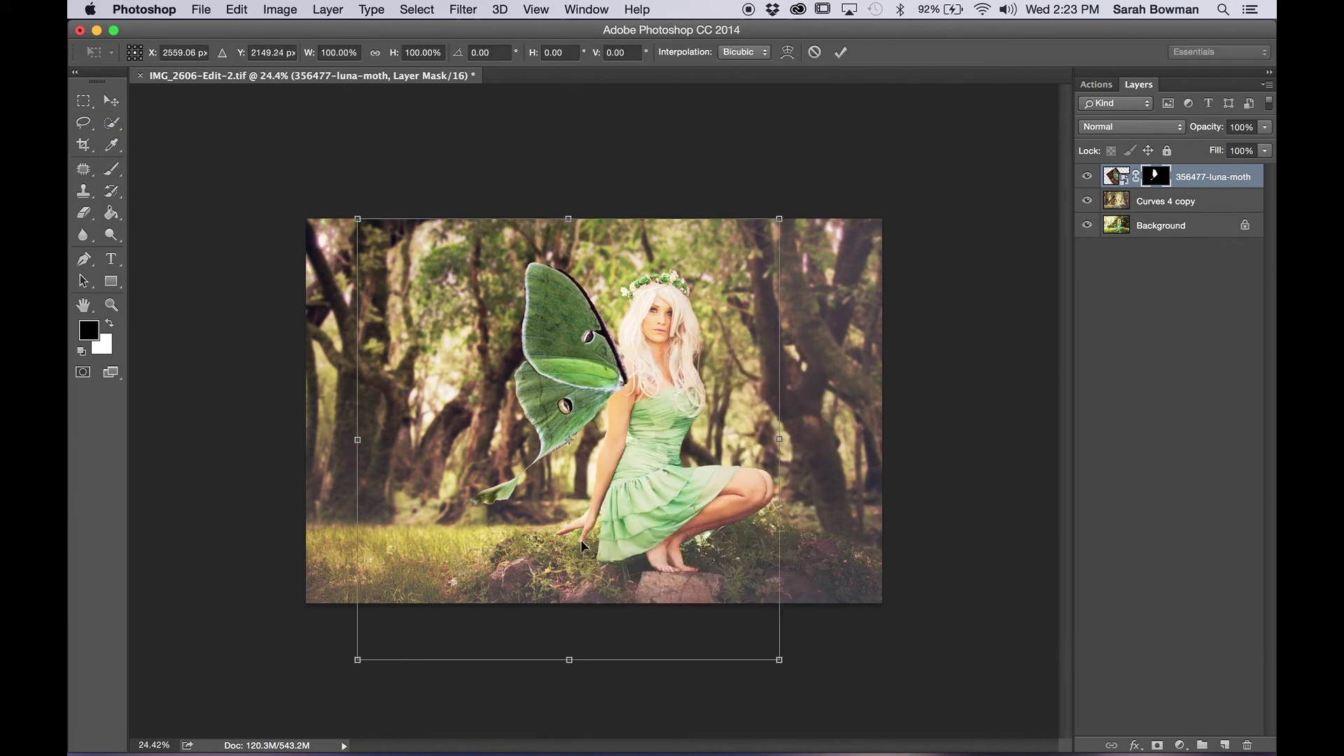
{"action": "left_click_drag", "start_coordinate": [358, 660], "coordinate": [306, 725]}
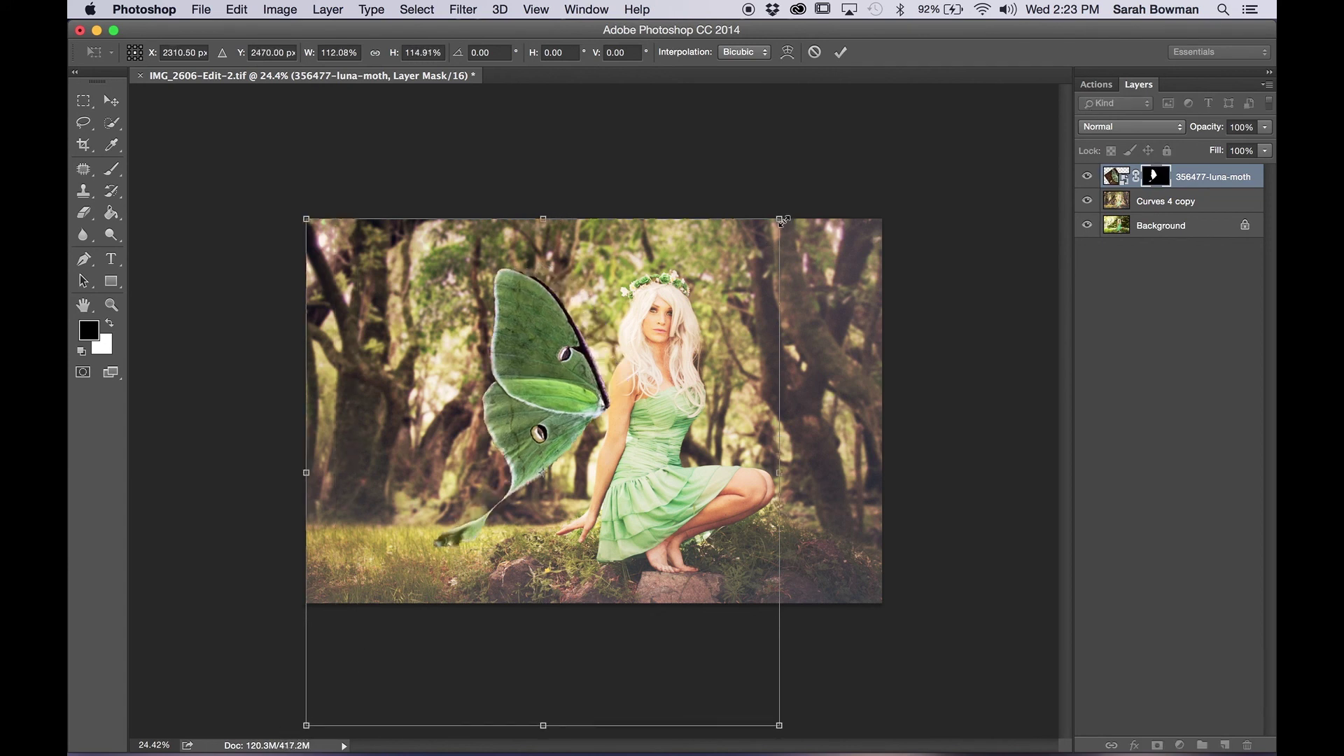
{"action": "left_click_drag", "start_coordinate": [781, 219], "coordinate": [826, 180]}
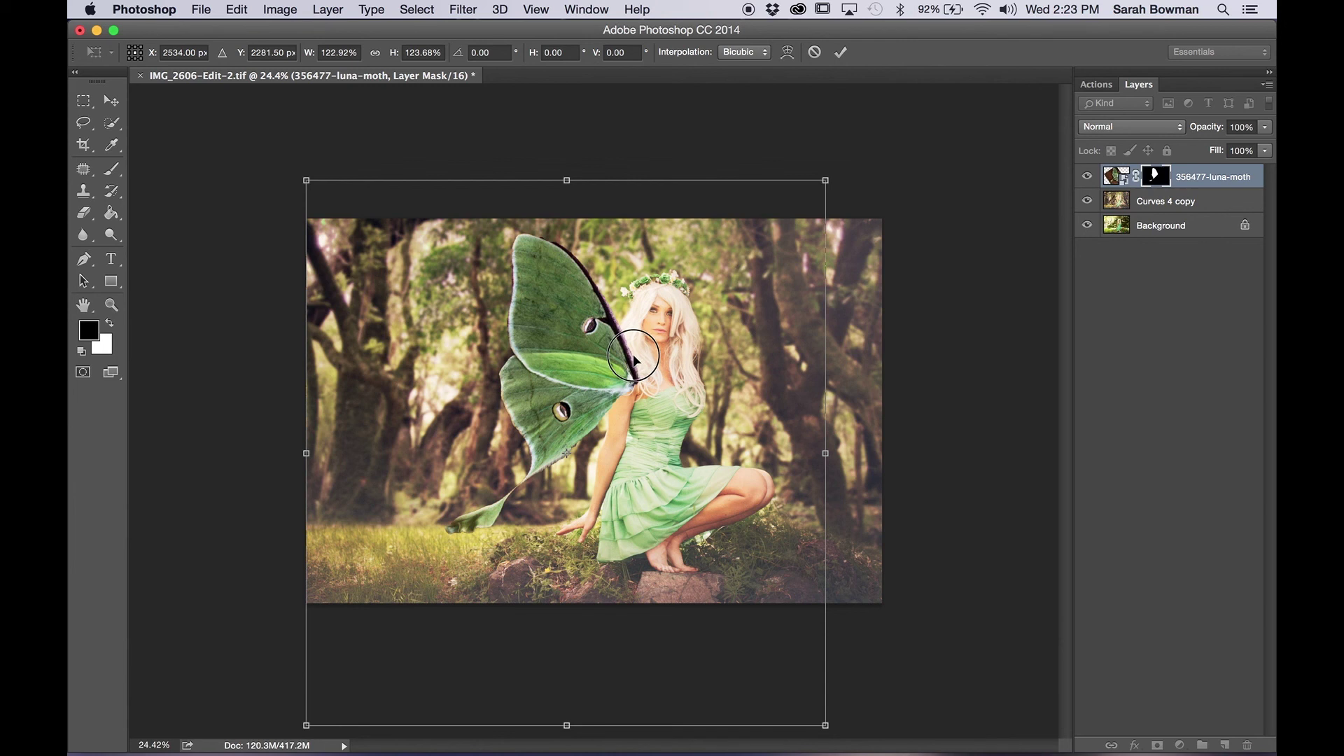
Move the enlarged wings so their base meets the woman's shoulder, and apply the transform.
{"action": "left_click_drag", "start_coordinate": [634, 362], "coordinate": [642, 373]}
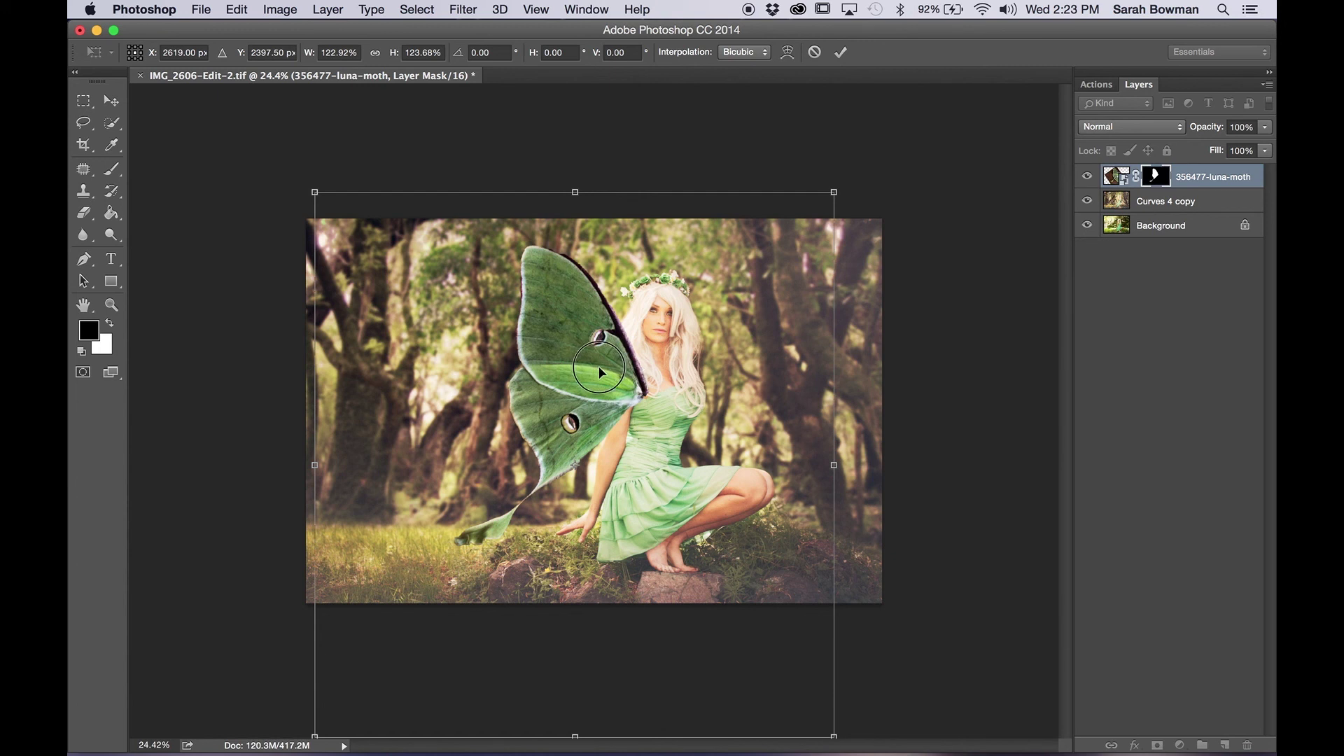
{"action": "left_click_drag", "start_coordinate": [596, 372], "coordinate": [600, 373]}
{"action": "key", "text": "Return"}
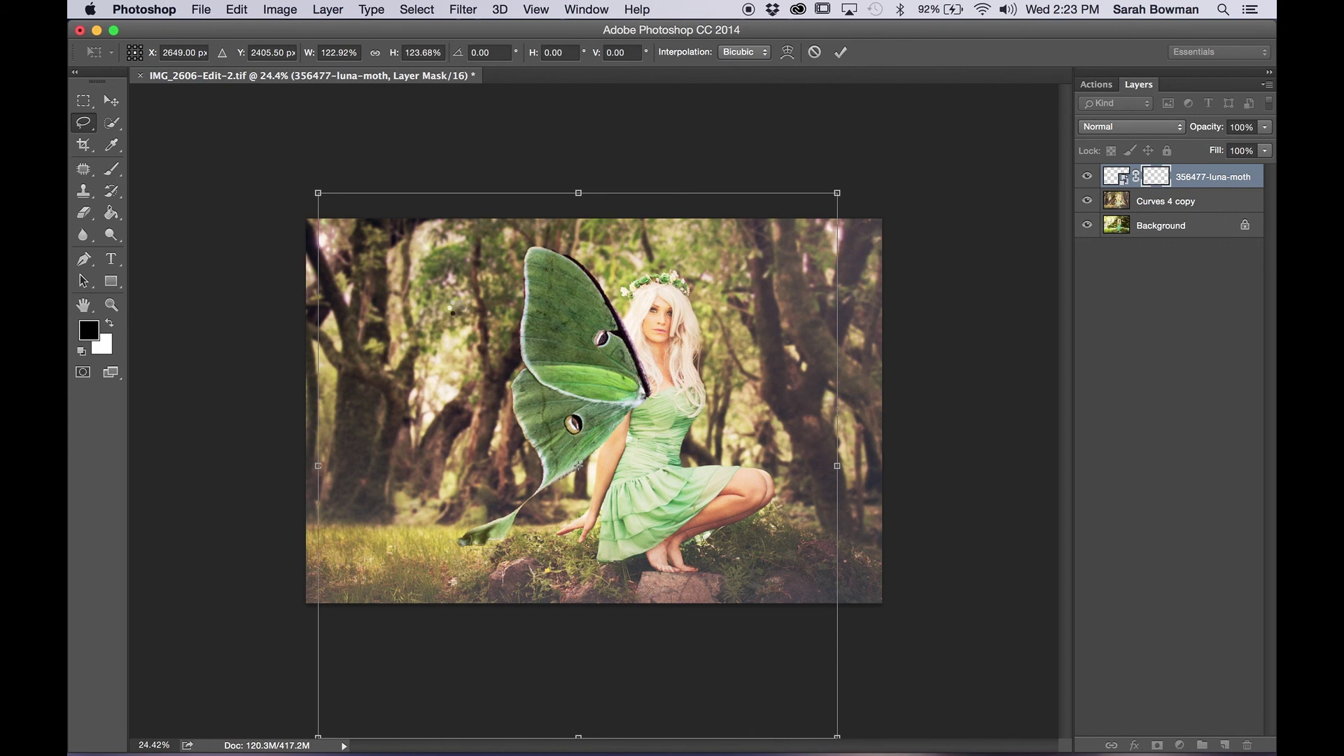
{"action": "key", "text": "Return"}
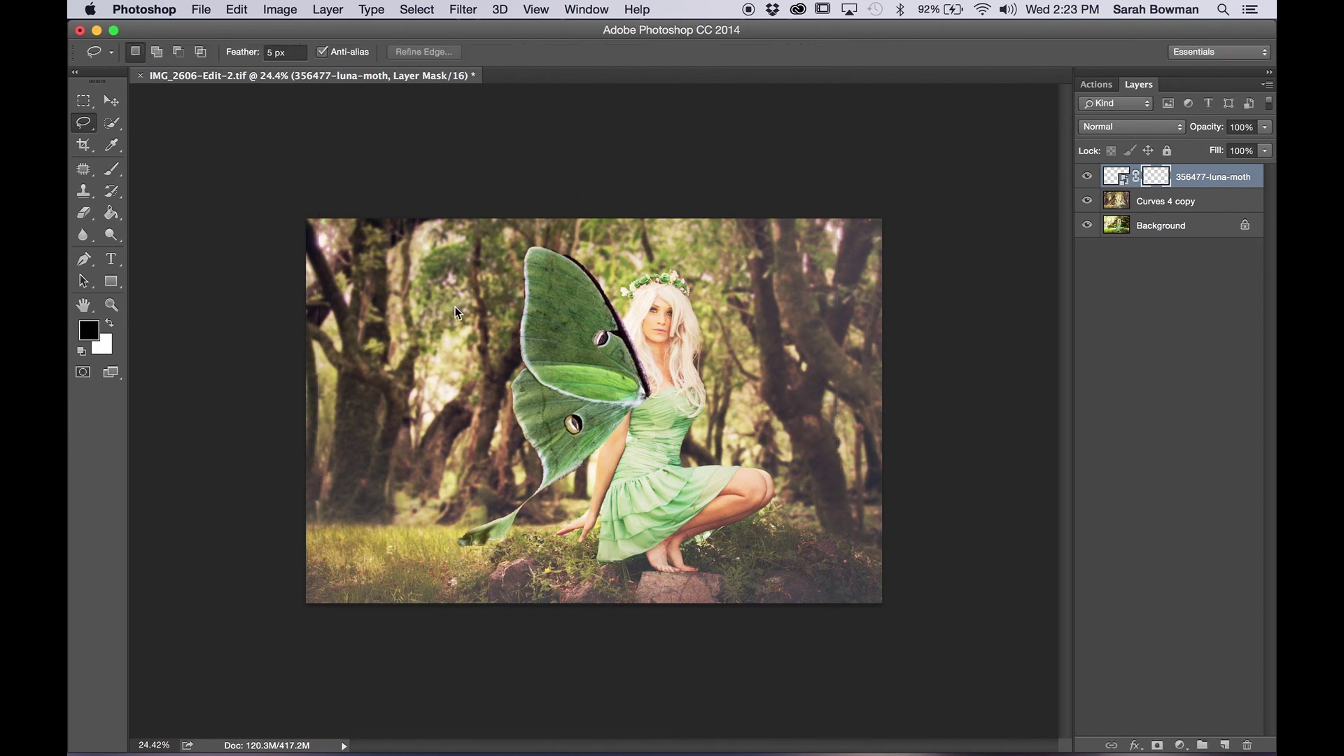
Set up a white 67 px brush with 54% hardness and begin painting on the moth's mask at the forewing's upper edge.
{"action": "left_click", "coordinate": [112, 170]}
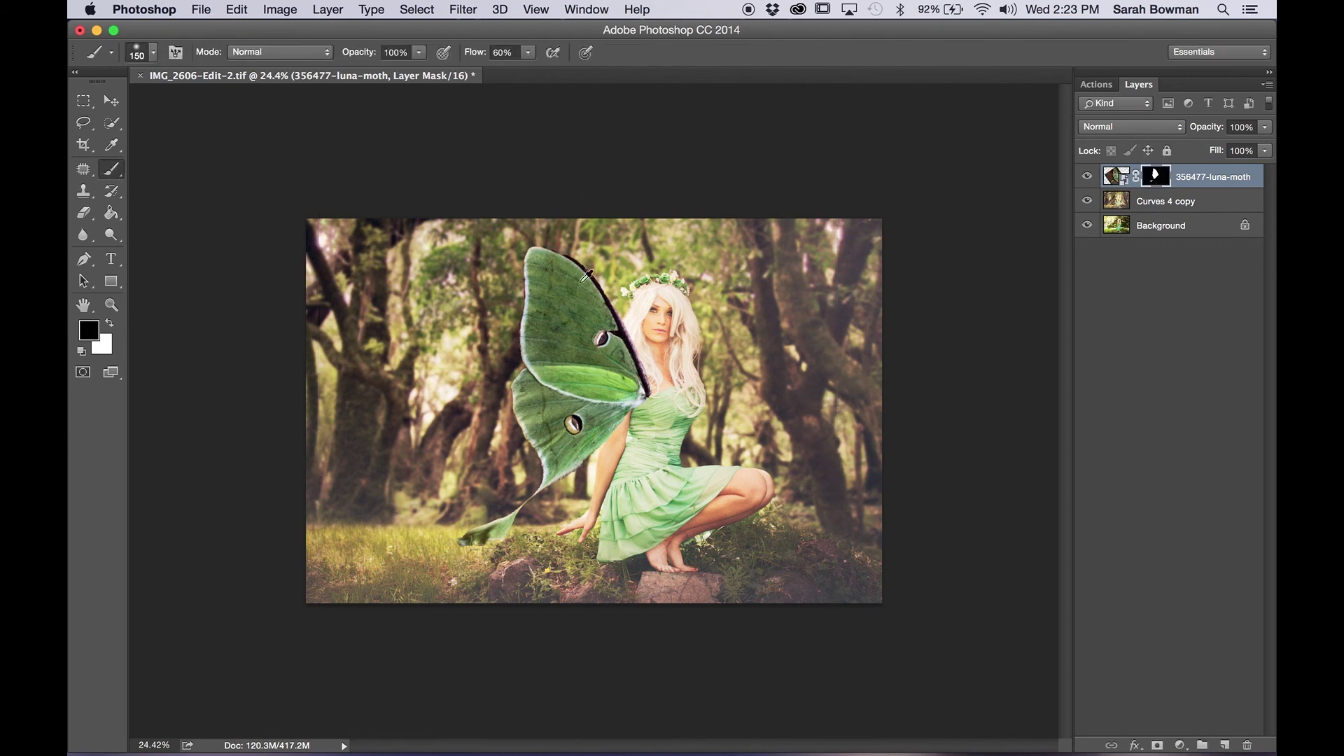
{"action": "scroll", "coordinate": [586, 276], "scroll_direction": "up", "scroll_amount": 3}
{"action": "scroll", "coordinate": [587, 275], "scroll_direction": "up", "scroll_amount": 4}
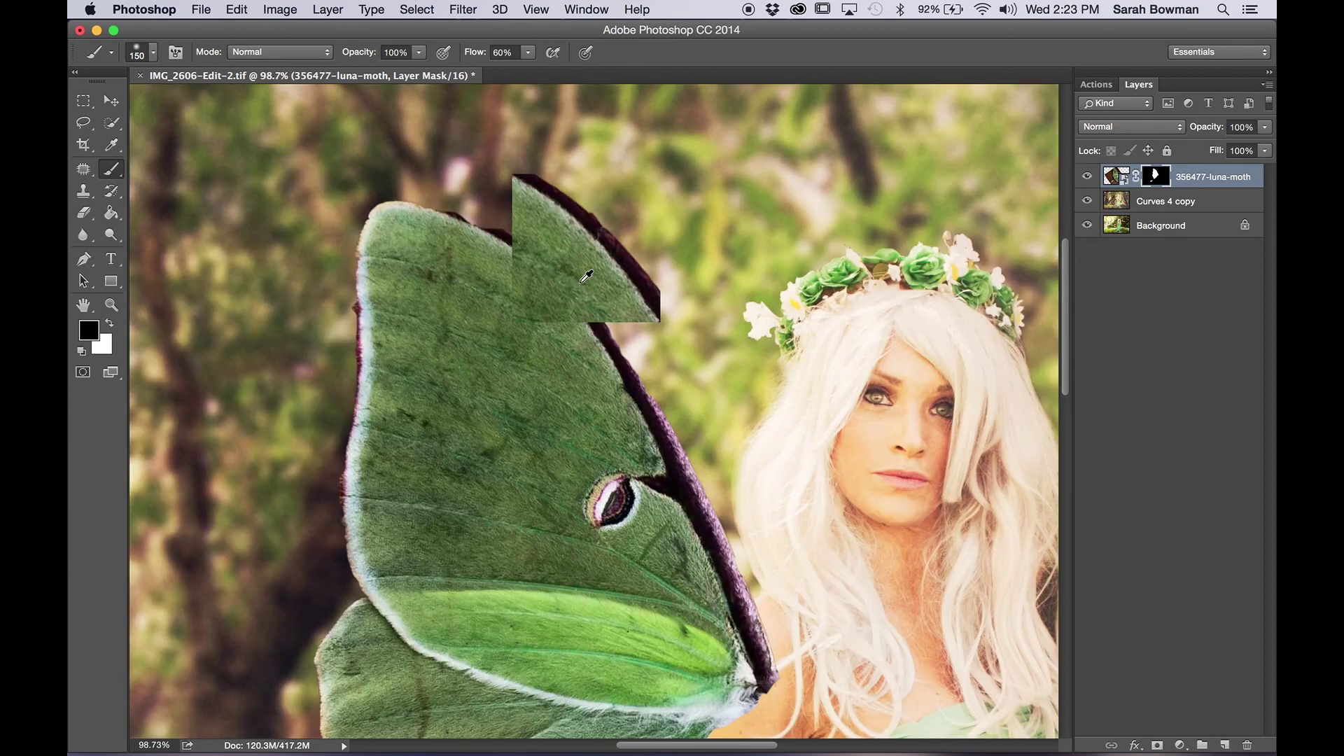
{"action": "scroll", "coordinate": [586, 276], "scroll_direction": "up", "scroll_amount": 3}
{"action": "scroll", "coordinate": [495, 334], "scroll_direction": "up", "scroll_amount": 6}
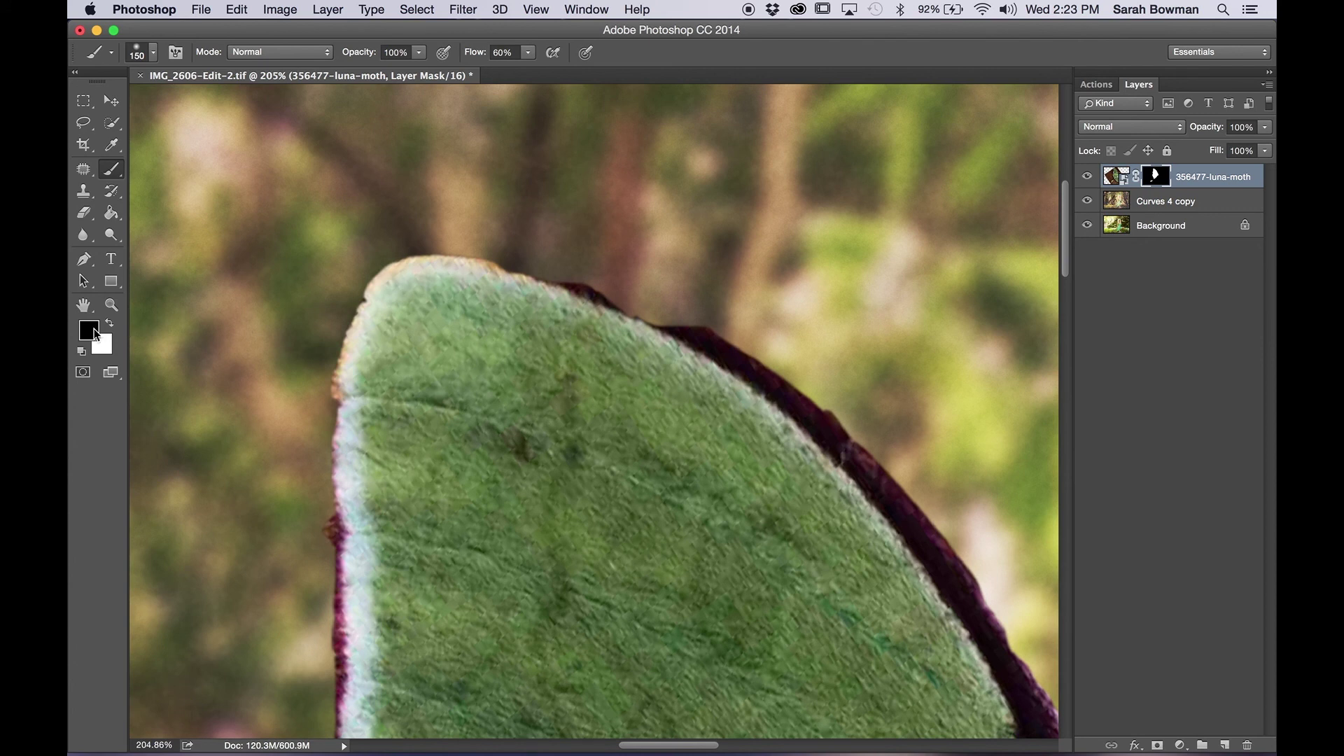
{"action": "left_click", "coordinate": [109, 325]}
{"action": "left_click", "coordinate": [142, 56]}
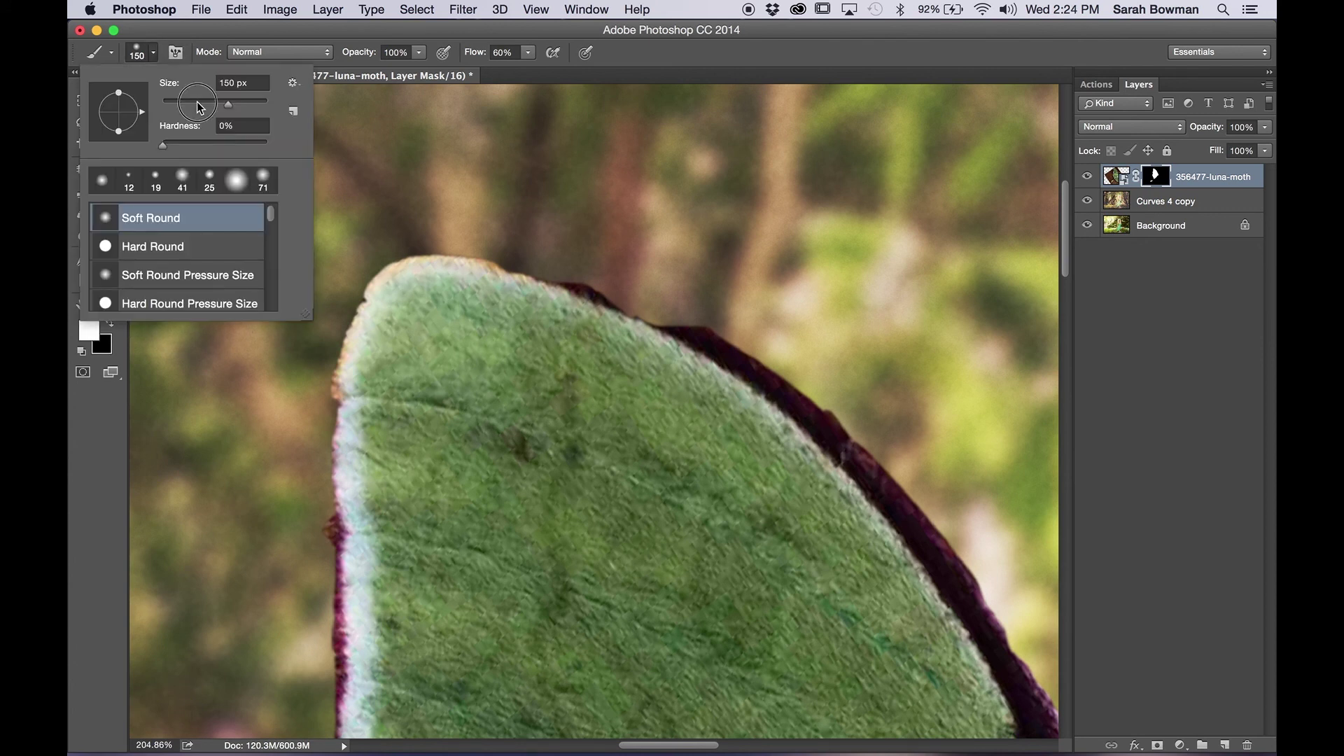
{"action": "left_click", "coordinate": [197, 102]}
{"action": "left_click", "coordinate": [218, 144]}
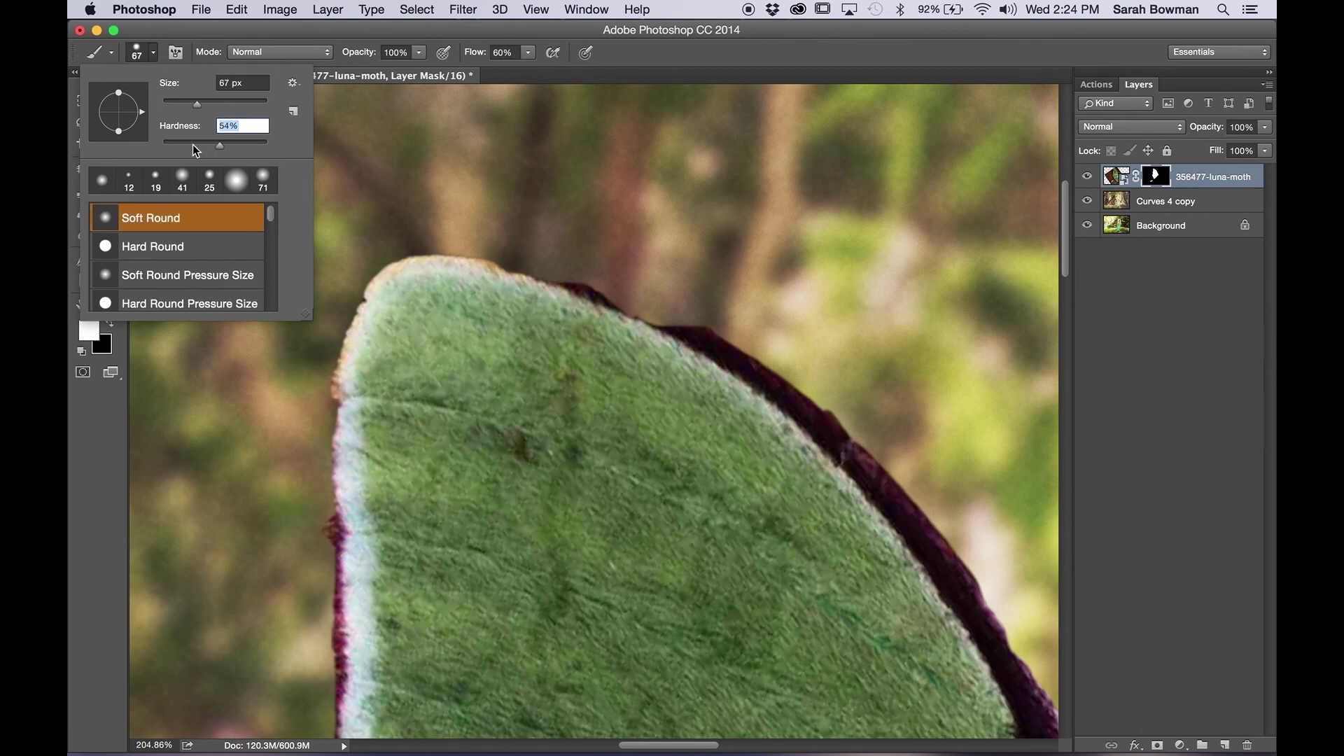
{"action": "left_click", "coordinate": [665, 343]}
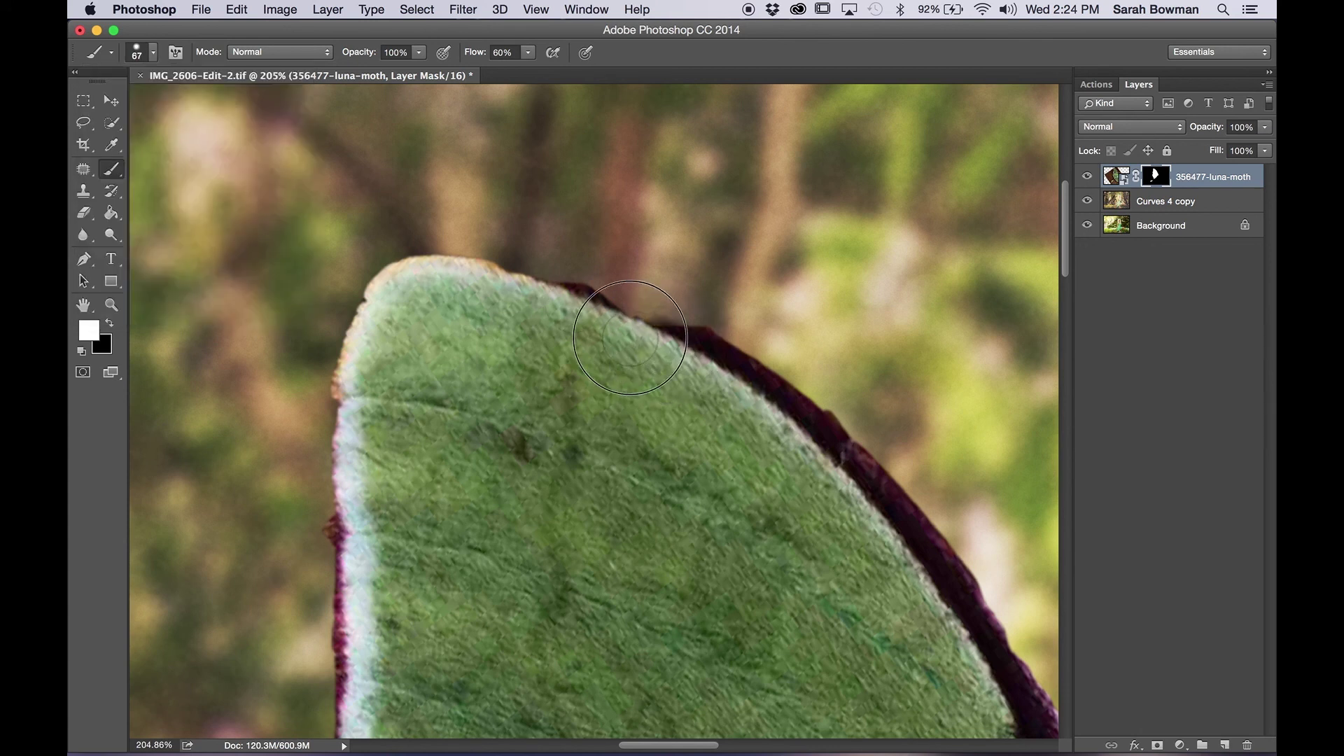
Increase the brush hardness and paint back a missing part of the forewing's dark upper edge.
{"action": "left_click", "coordinate": [144, 54]}
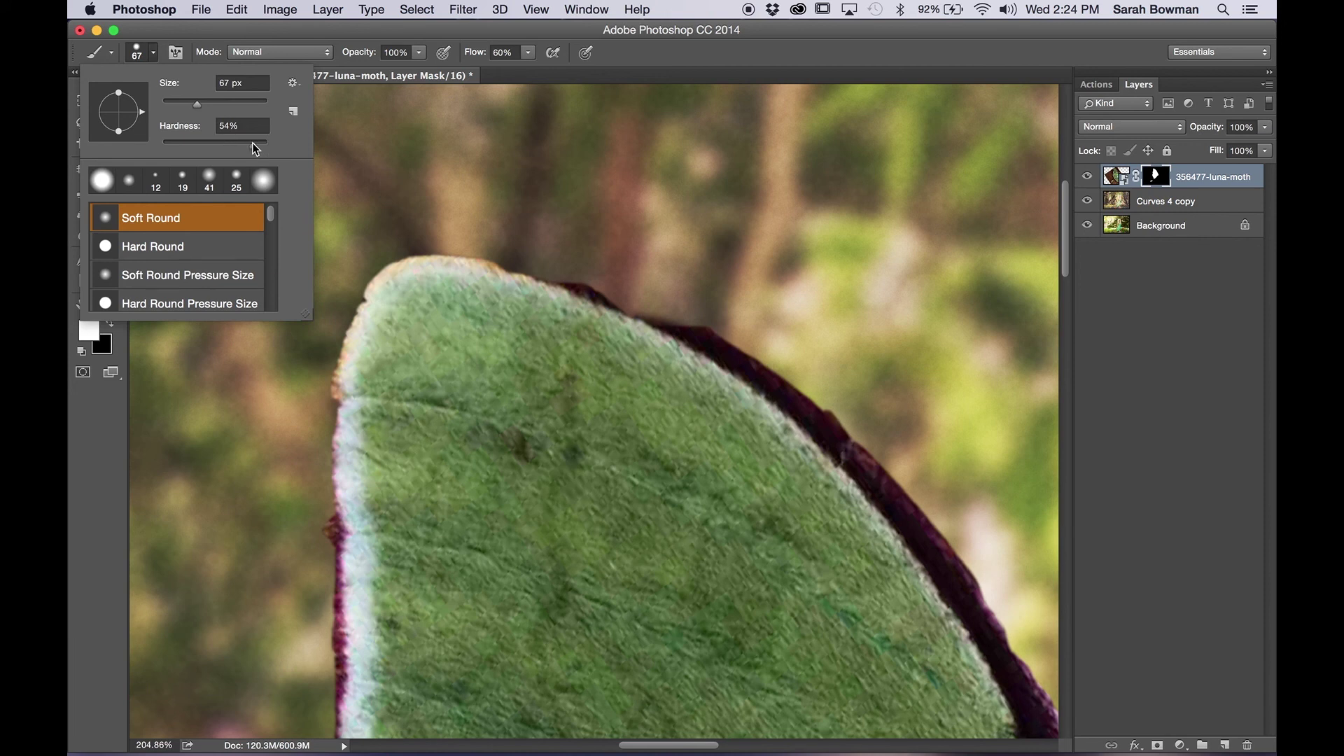
{"action": "left_click", "coordinate": [256, 143]}
{"action": "left_click_drag", "start_coordinate": [253, 143], "coordinate": [270, 144]}
{"action": "key", "text": "Return"}
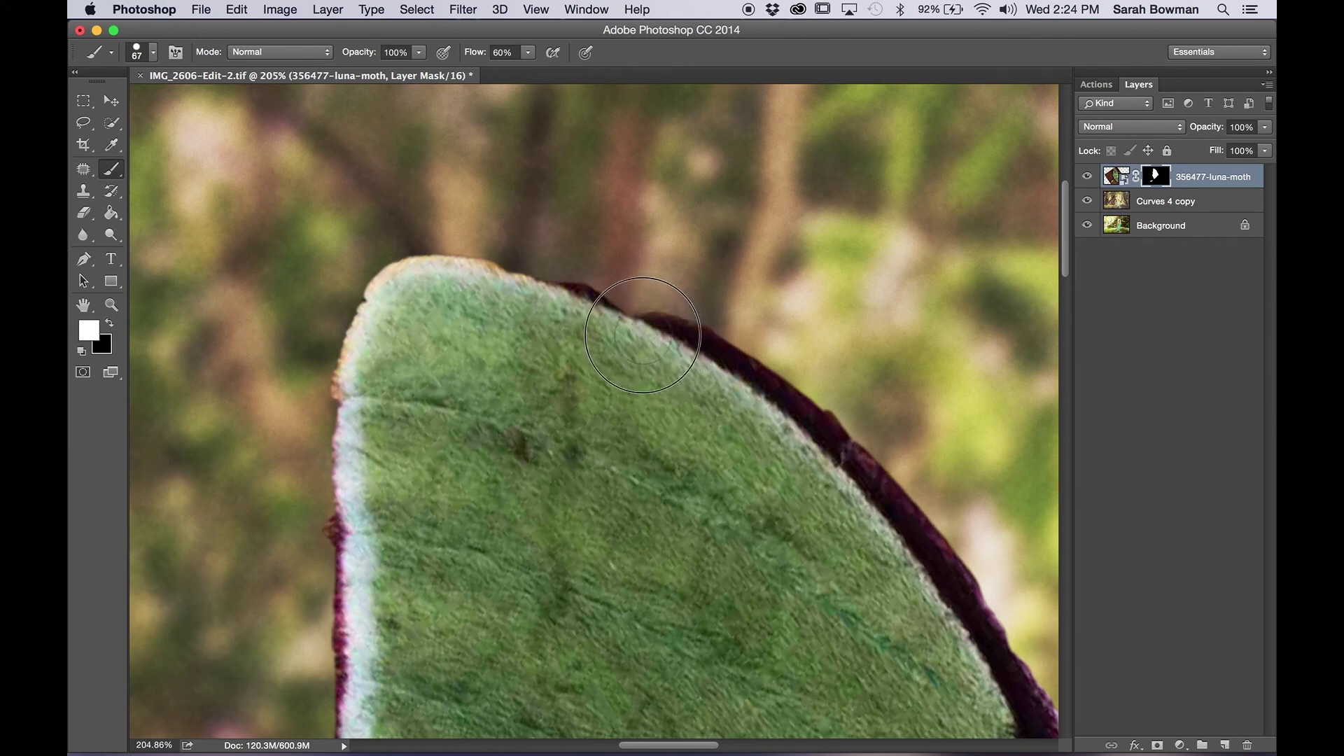
{"action": "left_click_drag", "start_coordinate": [642, 335], "coordinate": [634, 315]}
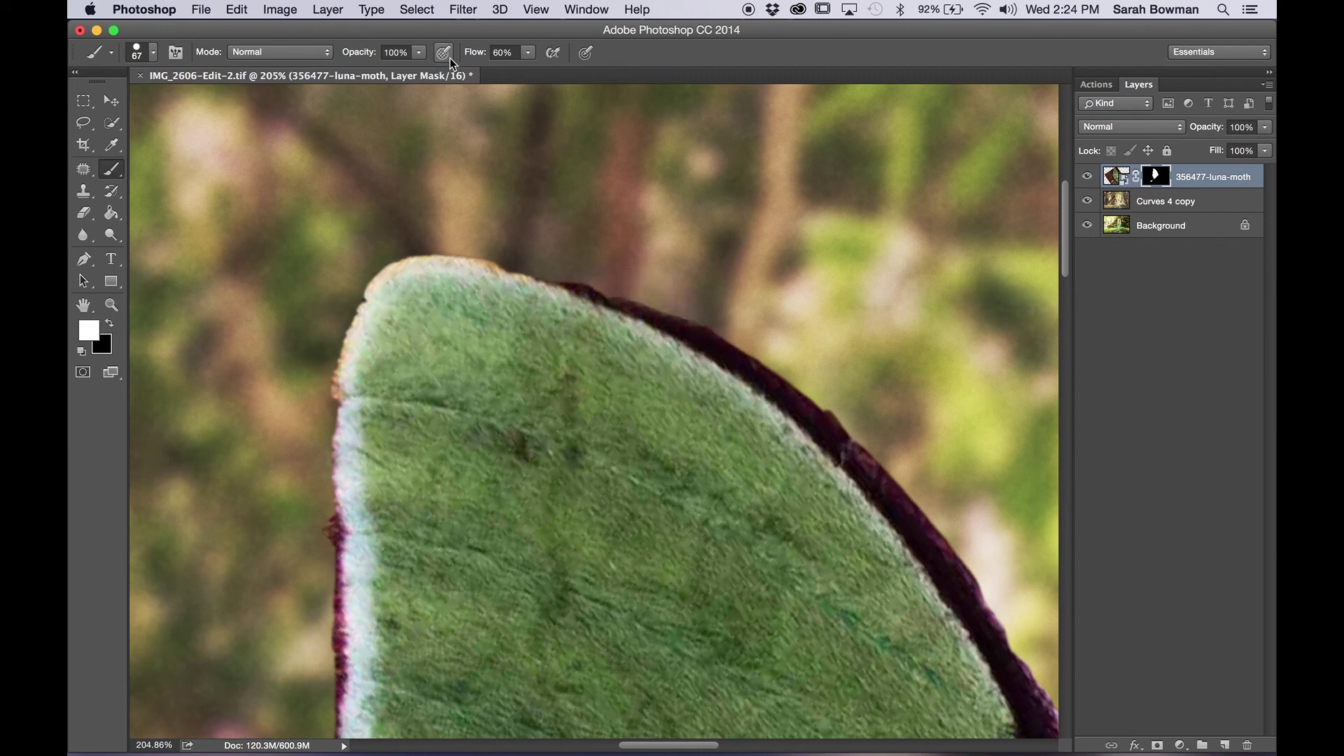
Set the brush flow to 100% and restore the forewing's dark upper edge toward the wing tip.
{"action": "left_click", "coordinate": [502, 53]}
{"action": "type", "text": "100"}
{"action": "key", "text": "Return"}
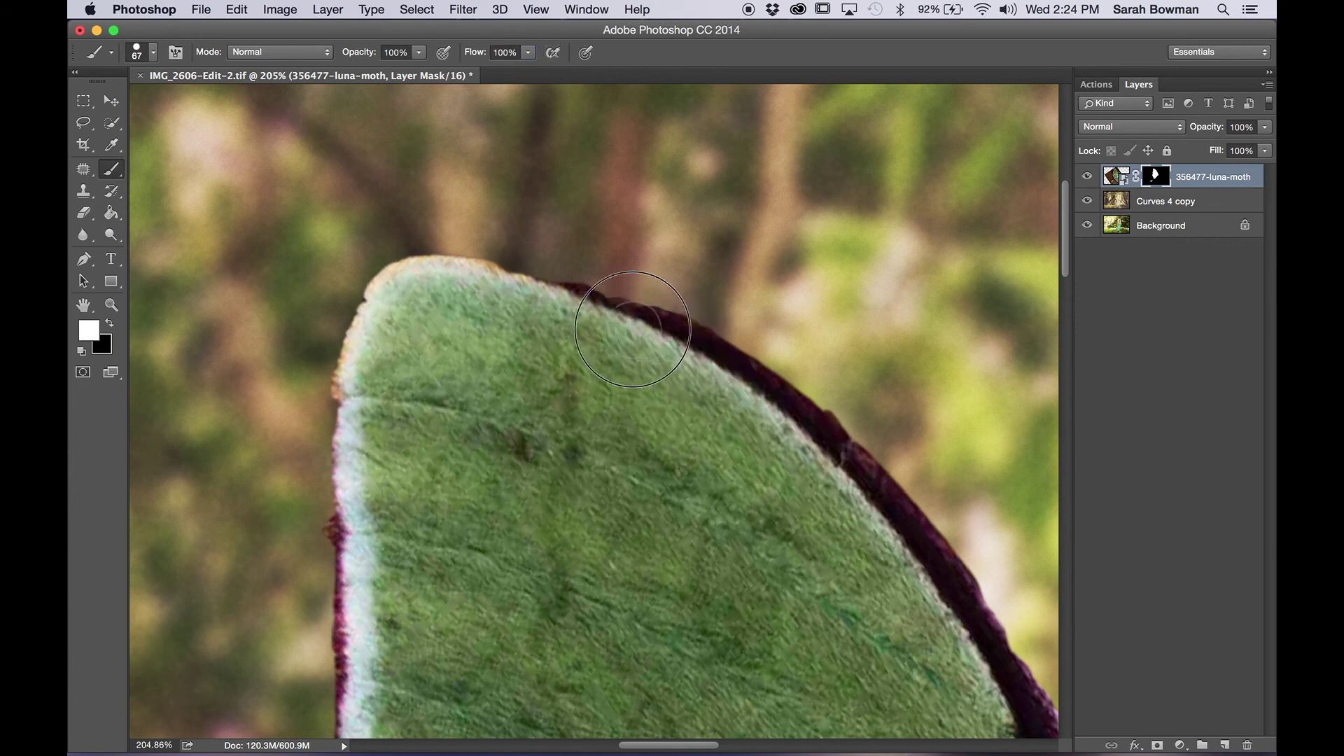
{"action": "left_click_drag", "start_coordinate": [633, 328], "coordinate": [465, 283]}
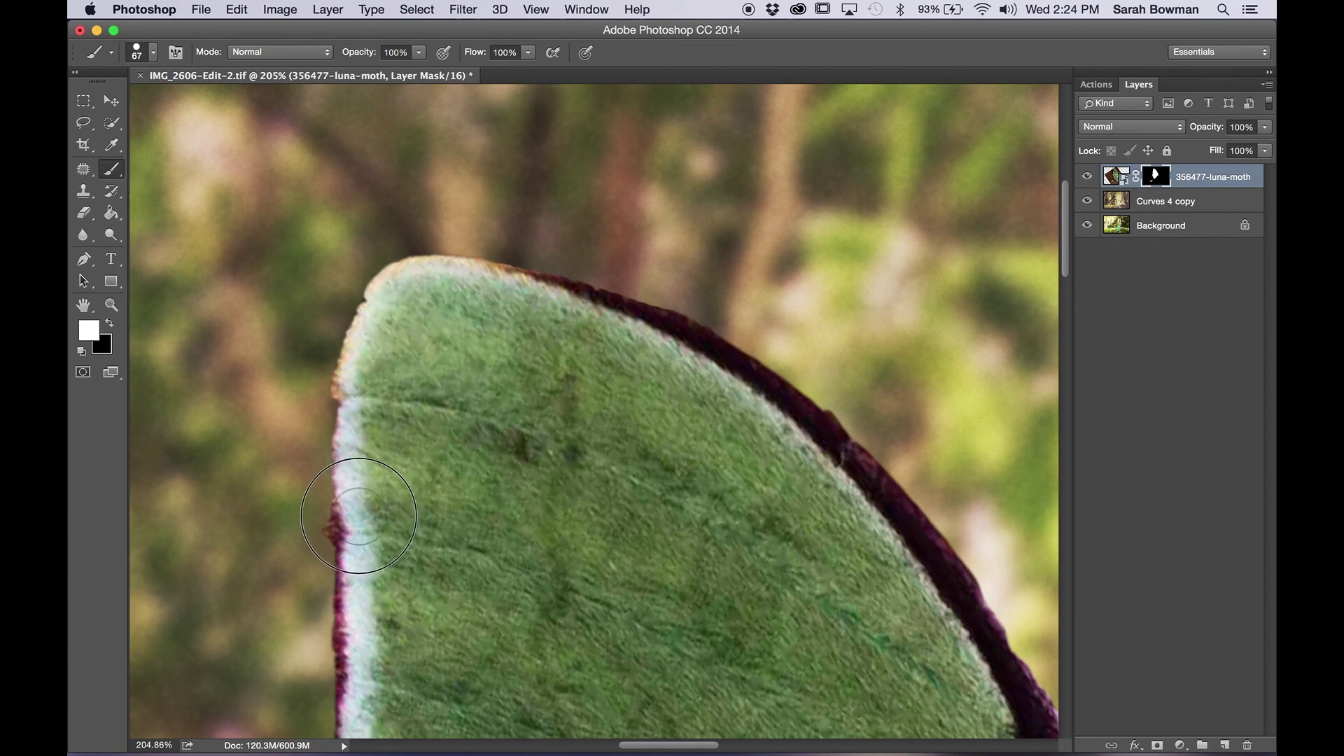
Paint white on the mask down the forewing's outer side edge to restore its purple border.
{"action": "left_click_drag", "start_coordinate": [359, 516], "coordinate": [355, 390]}
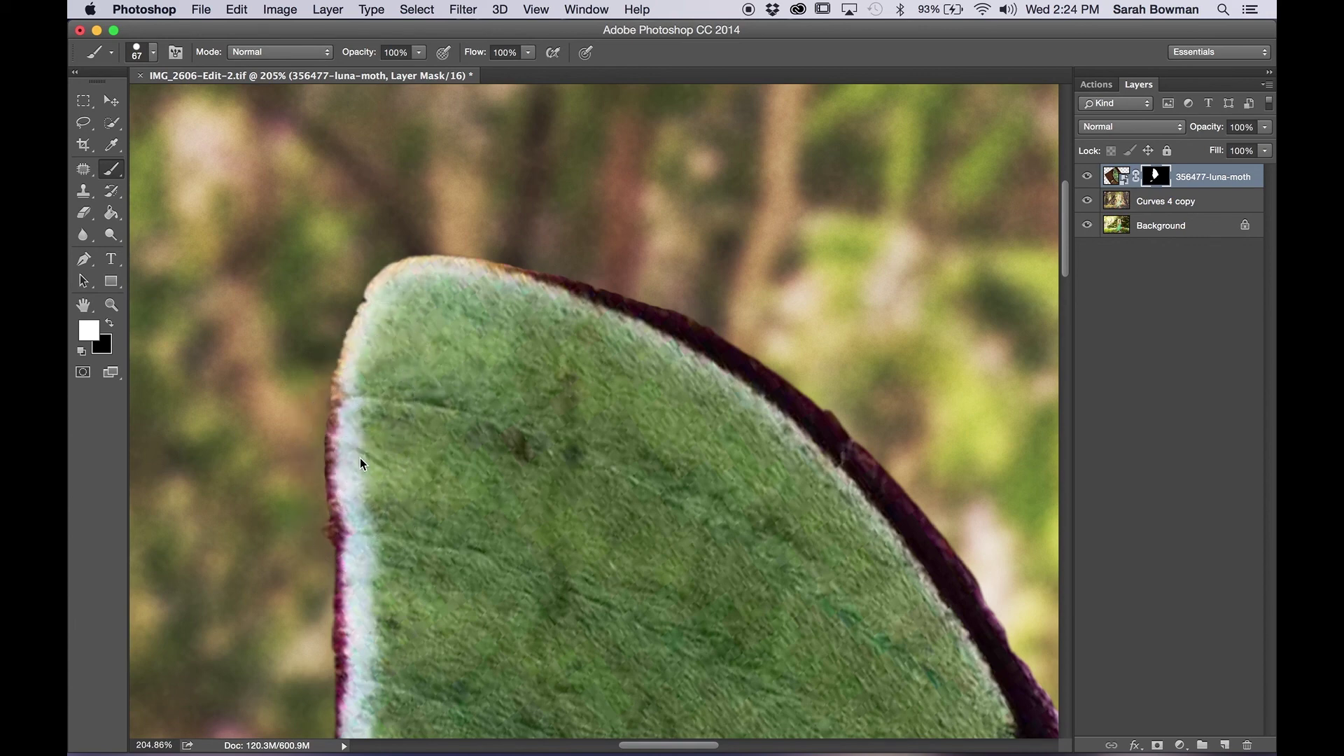
{"action": "scroll", "coordinate": [360, 458], "scroll_direction": "down", "scroll_amount": 5}
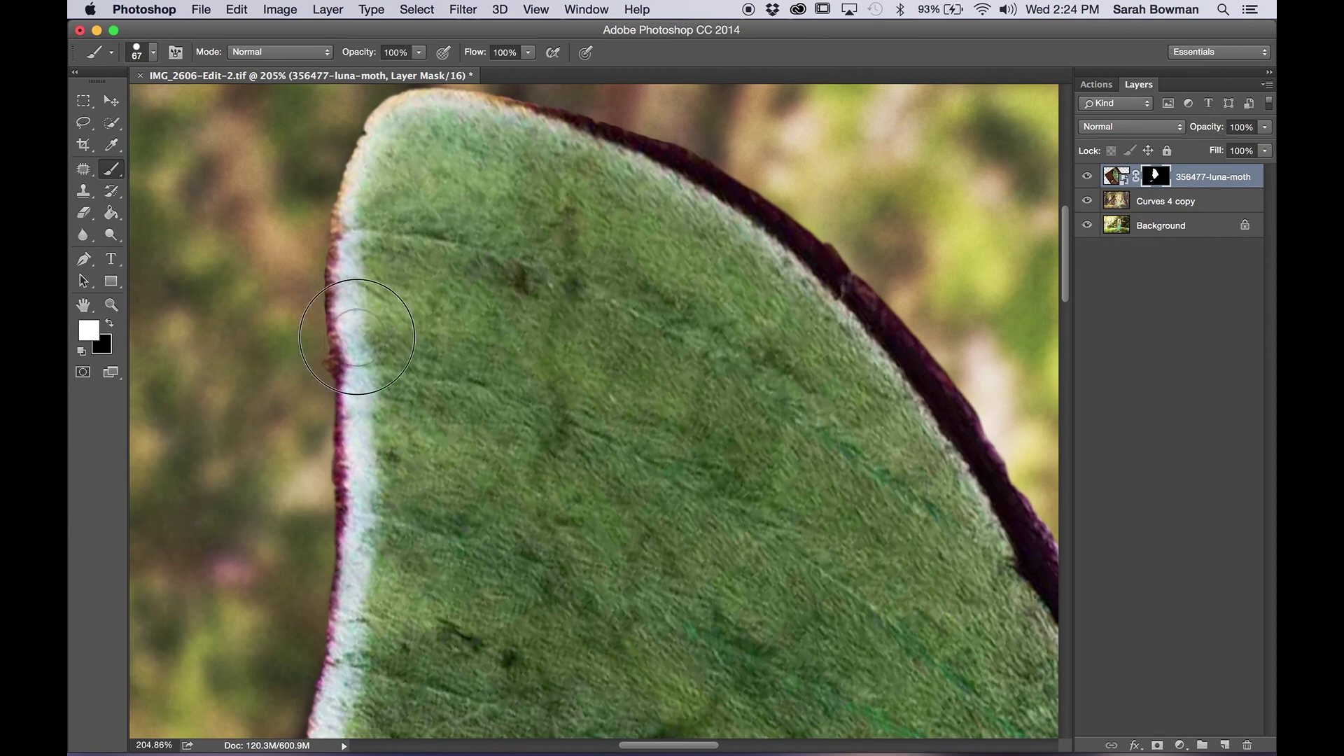
{"action": "mouse_move", "coordinate": [357, 337]}
{"action": "left_mouse_down"}
{"action": "mouse_move", "coordinate": [351, 476]}
{"action": "mouse_move", "coordinate": [376, 589]}
{"action": "left_mouse_up"}
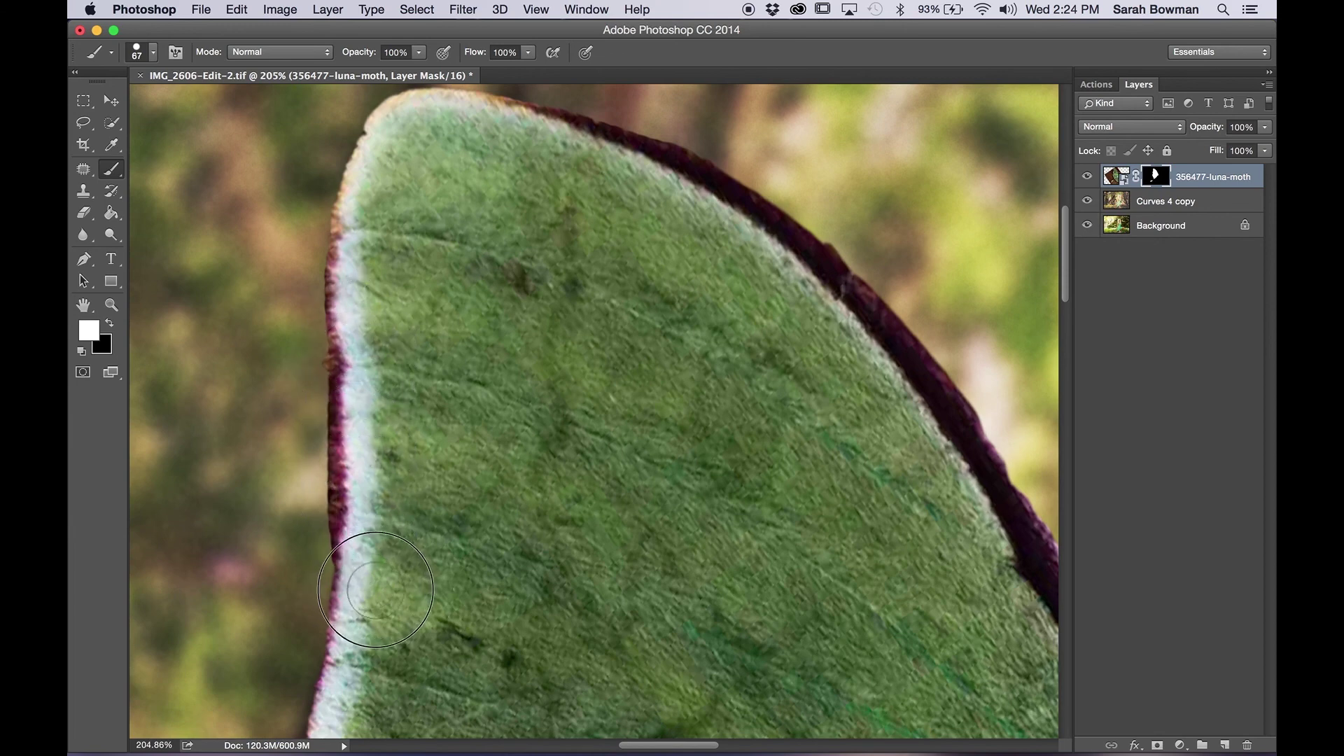
{"action": "left_click", "coordinate": [153, 52]}
{"action": "left_click_drag", "start_coordinate": [359, 535], "coordinate": [349, 644]}
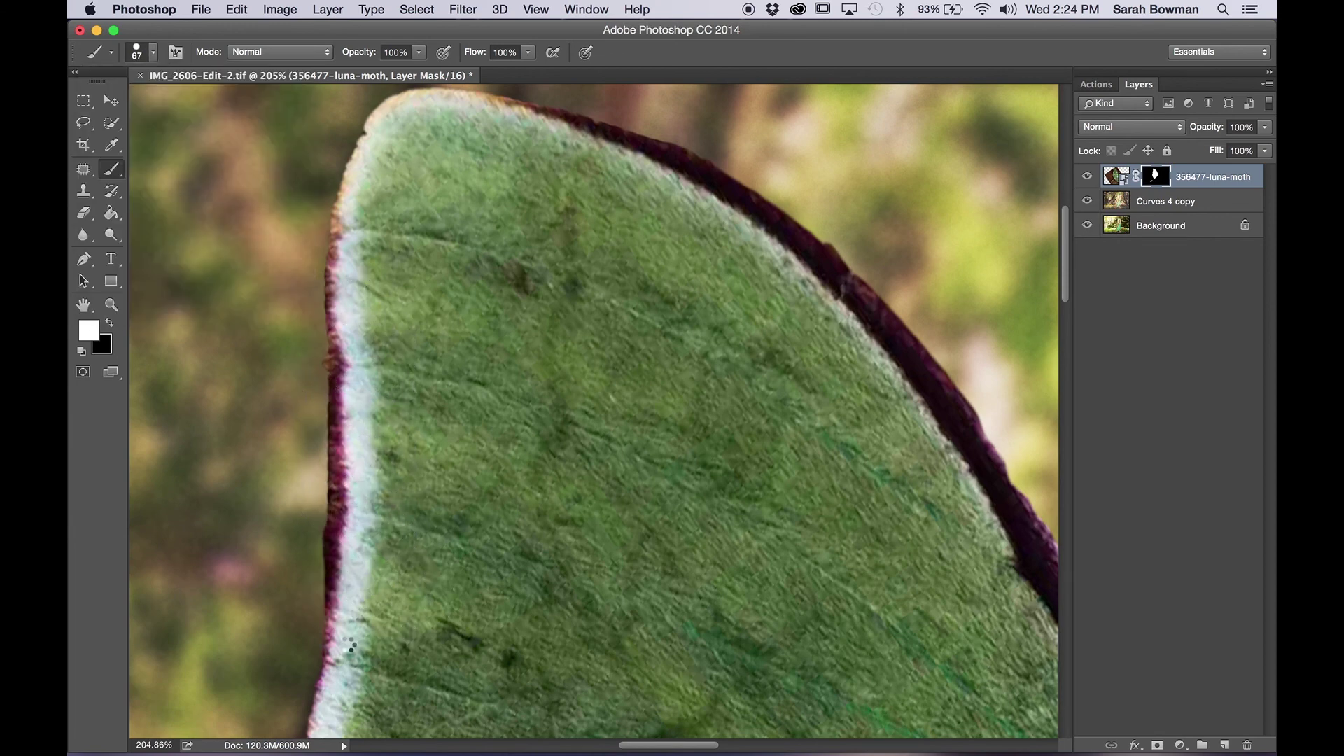
Reduce the brush to 38 px and clean up the wing edges on the mask, alternating between black and white.
{"action": "scroll", "coordinate": [350, 645], "scroll_direction": "right", "scroll_amount": 5}
{"action": "scroll", "coordinate": [489, 420], "scroll_direction": "up", "scroll_amount": 6}
{"action": "key", "text": "x"}
{"action": "left_click", "coordinate": [152, 52]}
{"action": "left_click_drag", "start_coordinate": [175, 100], "coordinate": [165, 100]}
{"action": "key", "text": "Return"}
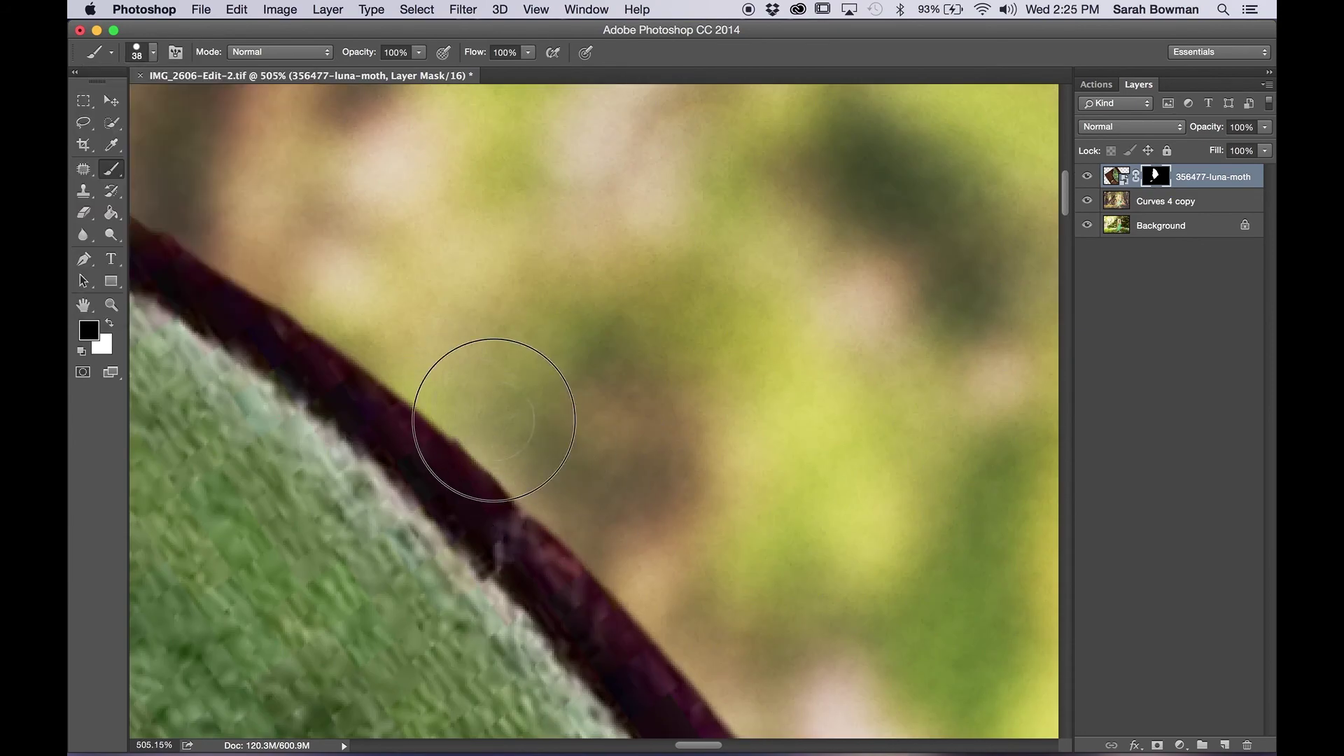
{"action": "scroll", "coordinate": [493, 420], "scroll_direction": "down", "scroll_amount": 6}
{"action": "key", "text": "x"}
{"action": "left_click_drag", "start_coordinate": [505, 287], "coordinate": [528, 320]}
{"action": "scroll", "coordinate": [600, 452], "scroll_direction": "down", "scroll_amount": 10}
{"action": "key", "text": "x"}
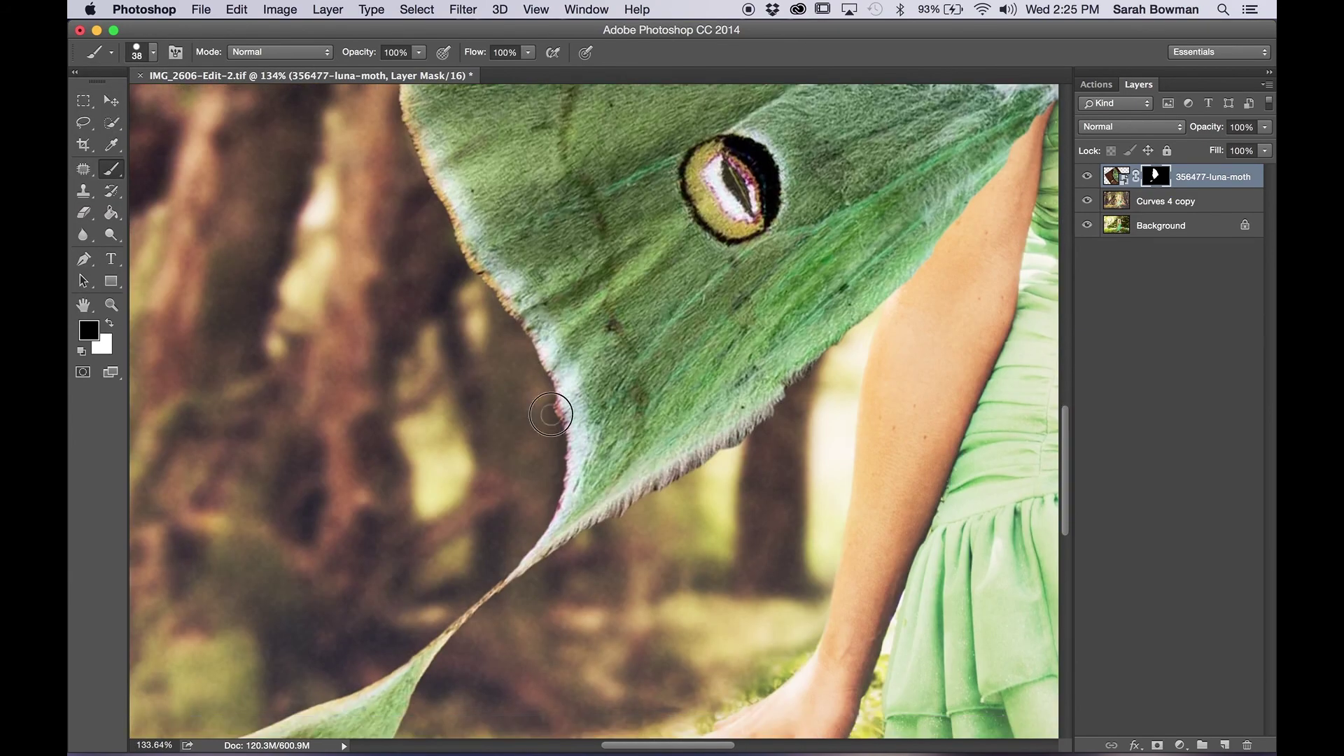
Lower the moth layer's opacity to 73% and mask the wing off the woman's hair, shoulder and arm with a 268 px black brush.
{"action": "scroll", "coordinate": [551, 415], "scroll_direction": "down", "scroll_amount": 3}
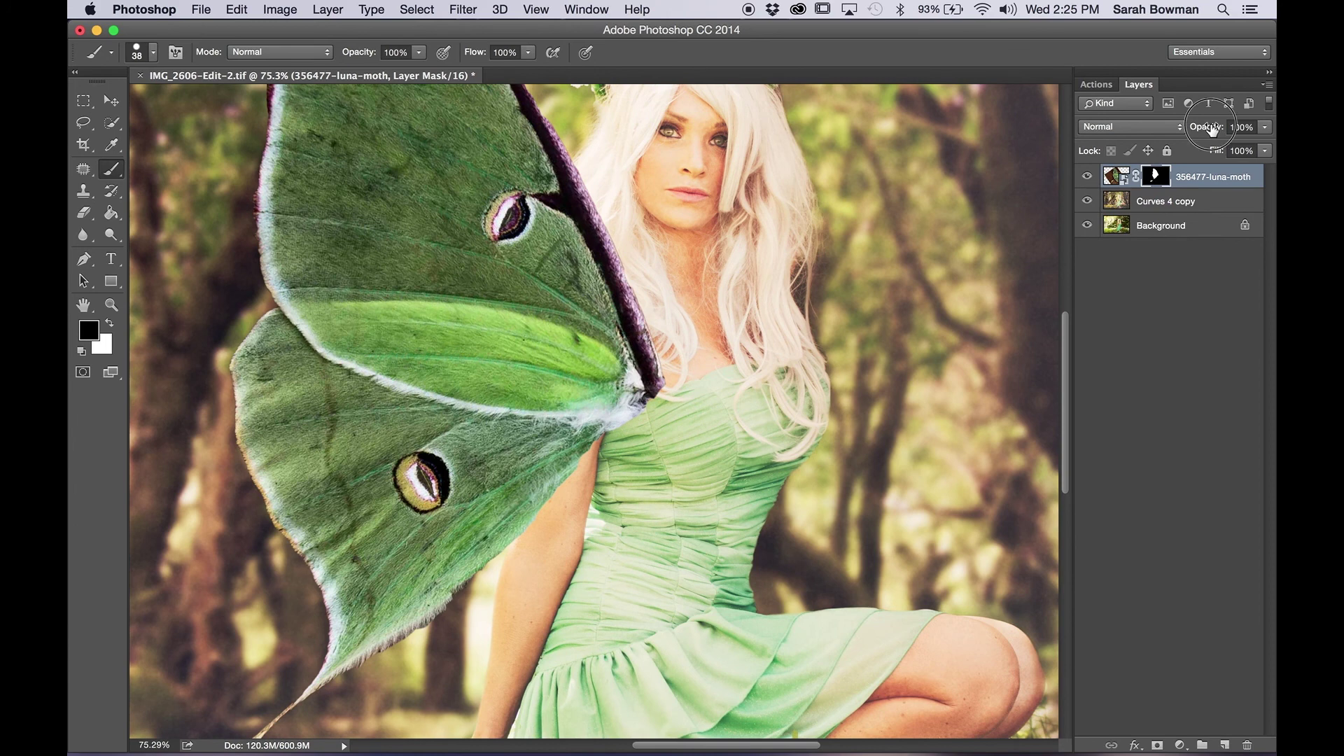
{"action": "left_click_drag", "start_coordinate": [1212, 130], "coordinate": [1189, 133]}
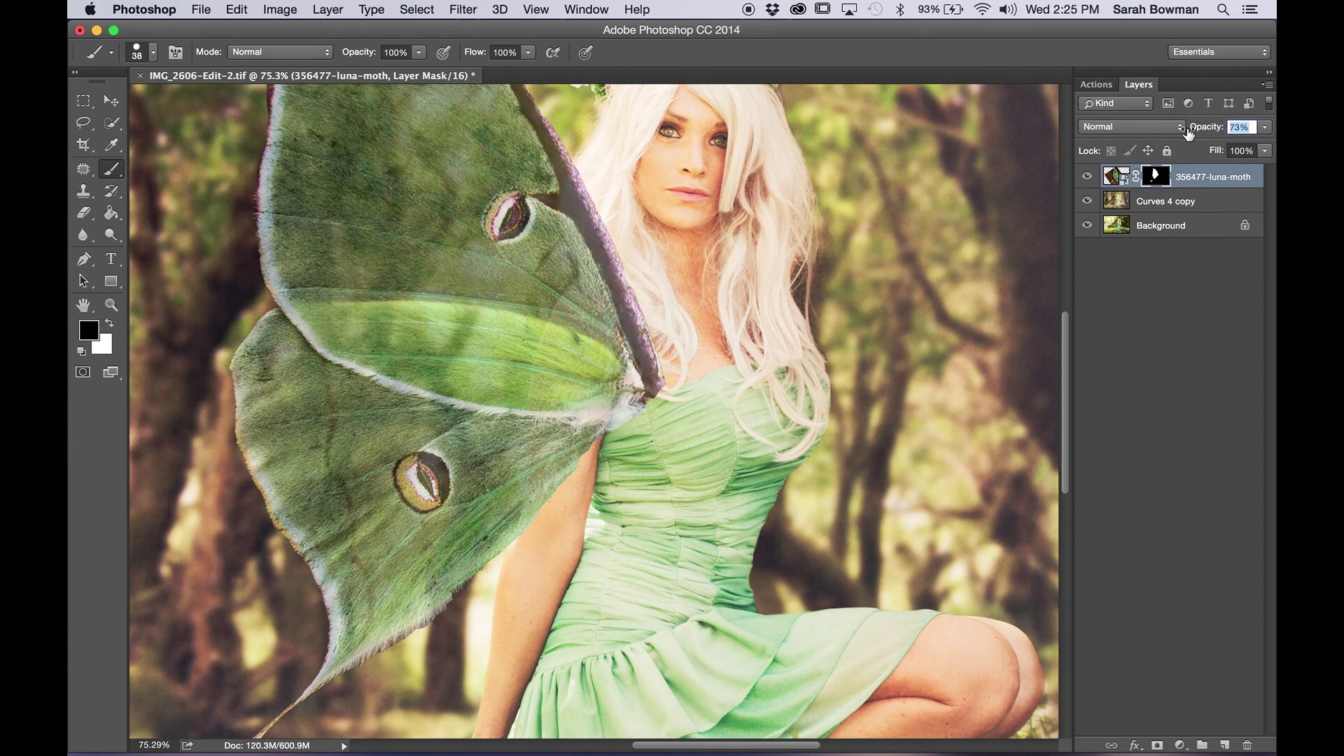
{"action": "left_click", "coordinate": [153, 53]}
{"action": "left_click", "coordinate": [245, 104]}
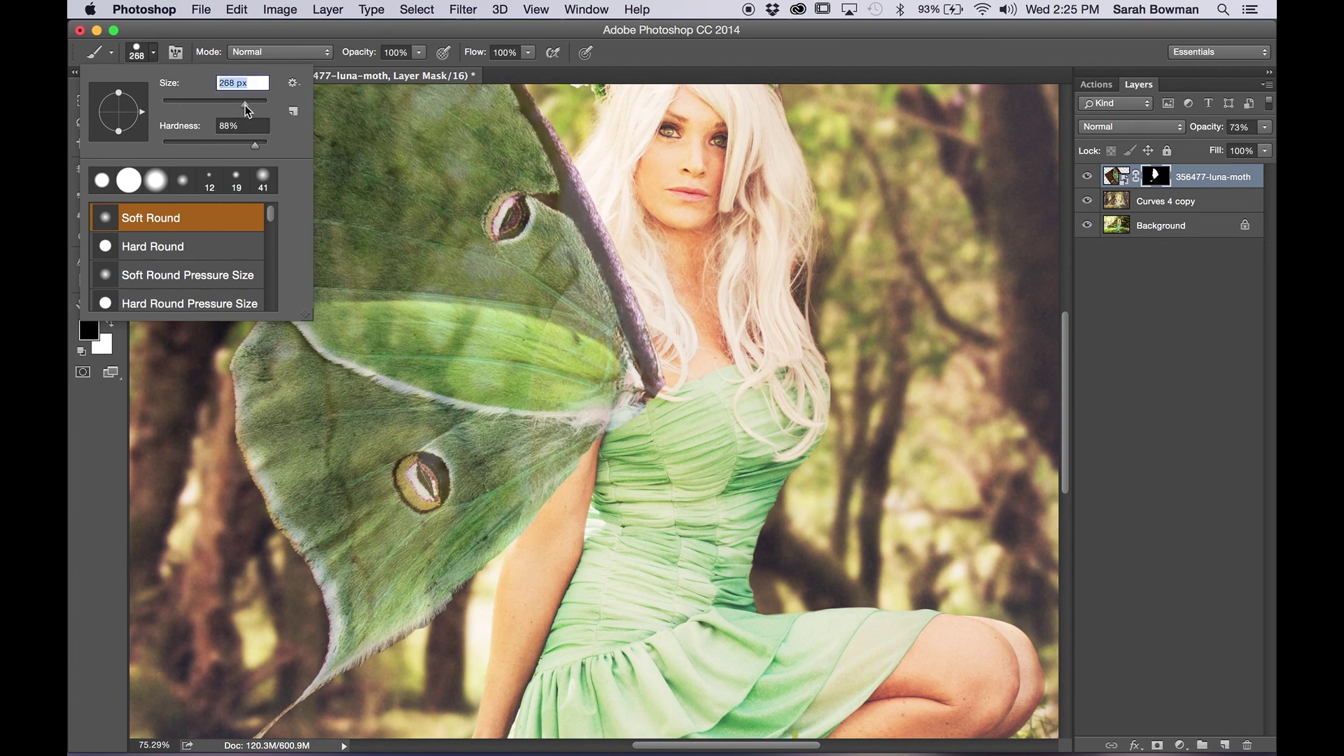
{"action": "mouse_move", "coordinate": [672, 256]}
{"action": "left_mouse_down"}
{"action": "mouse_move", "coordinate": [620, 486]}
{"action": "mouse_move", "coordinate": [673, 283]}
{"action": "mouse_move", "coordinate": [593, 501]}
{"action": "mouse_move", "coordinate": [607, 375]}
{"action": "mouse_move", "coordinate": [662, 267]}
{"action": "mouse_move", "coordinate": [644, 307]}
{"action": "left_mouse_up"}
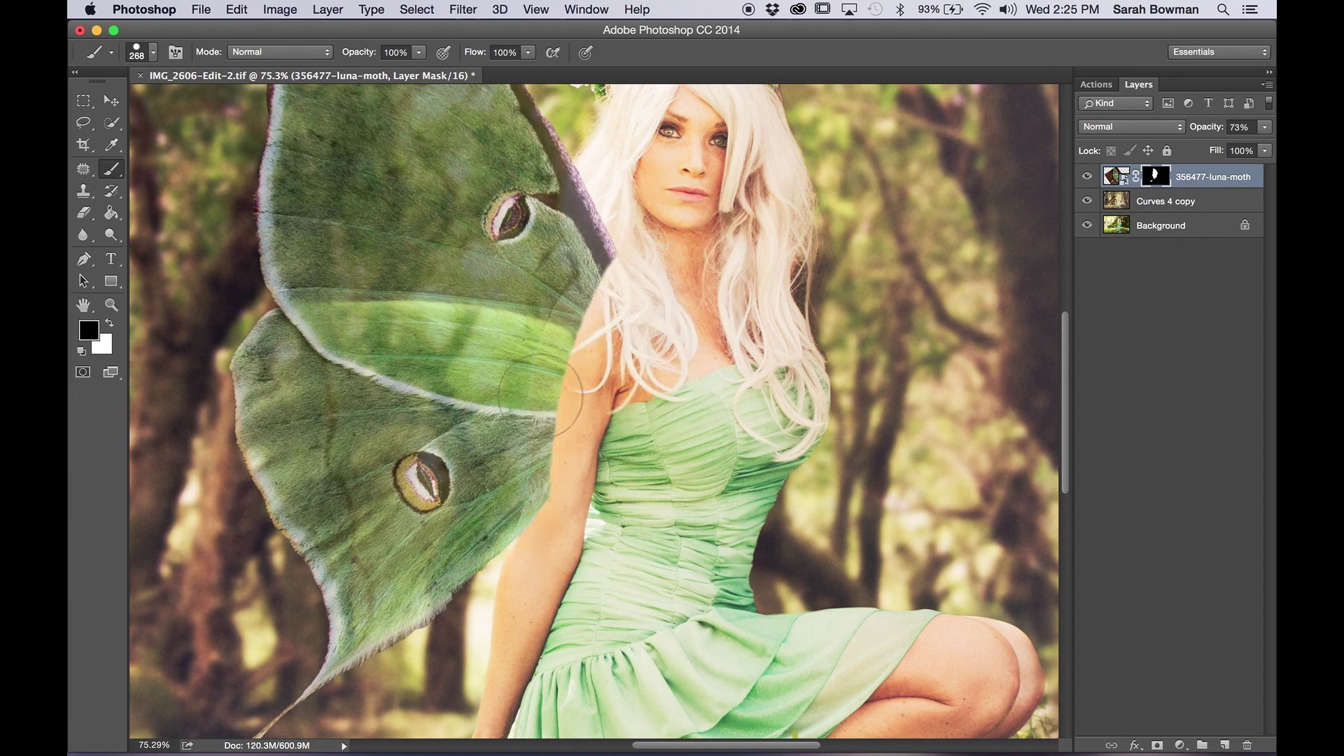
{"action": "mouse_move", "coordinate": [644, 306]}
{"action": "left_mouse_down"}
{"action": "mouse_move", "coordinate": [580, 364]}
{"action": "mouse_move", "coordinate": [637, 212]}
{"action": "left_mouse_up"}
{"action": "left_click_drag", "start_coordinate": [629, 261], "coordinate": [580, 261], "text": "ctrl+alt"}
Set the brush to 127 px with 81% hardness and paint the wing back in white beside the woman's upper arm.
{"action": "left_click", "coordinate": [153, 53]}
{"action": "left_click", "coordinate": [243, 138]}
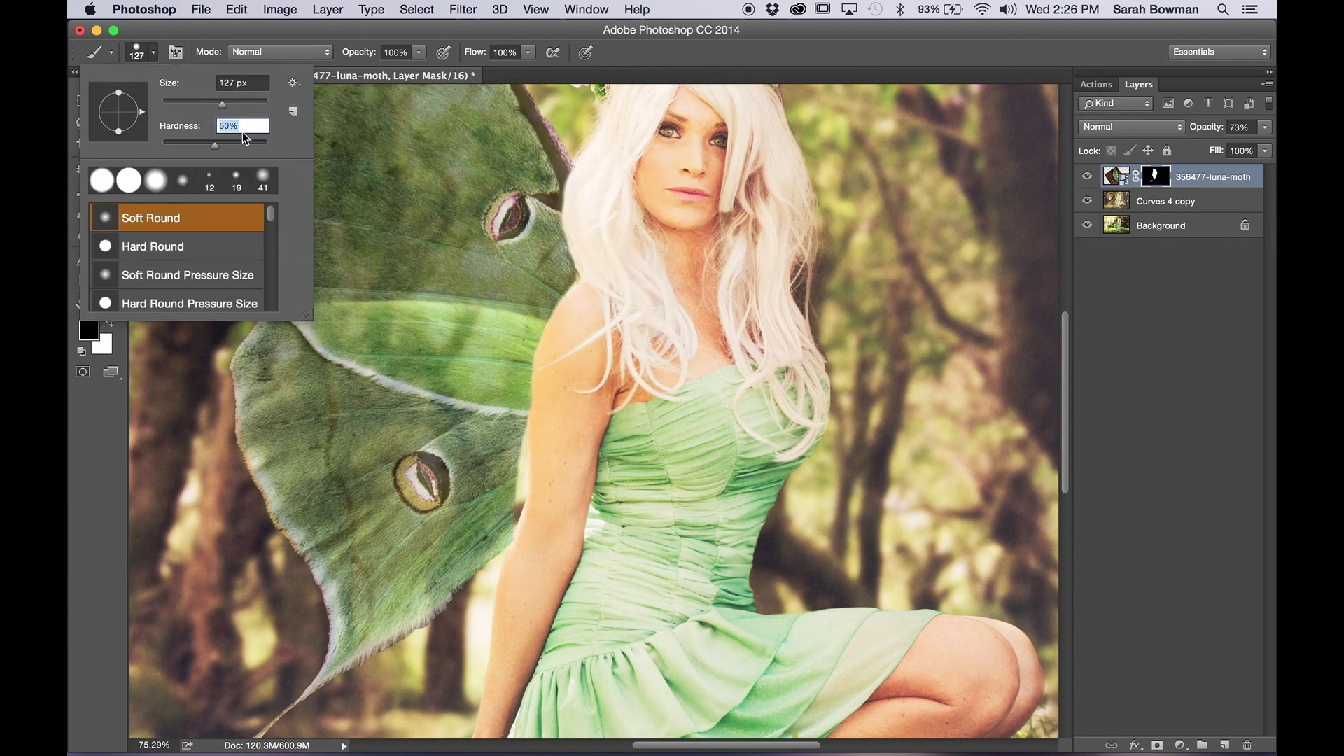
{"action": "key", "text": "Return"}
{"action": "key", "text": "x"}
{"action": "left_click_drag", "start_coordinate": [514, 518], "coordinate": [503, 421]}
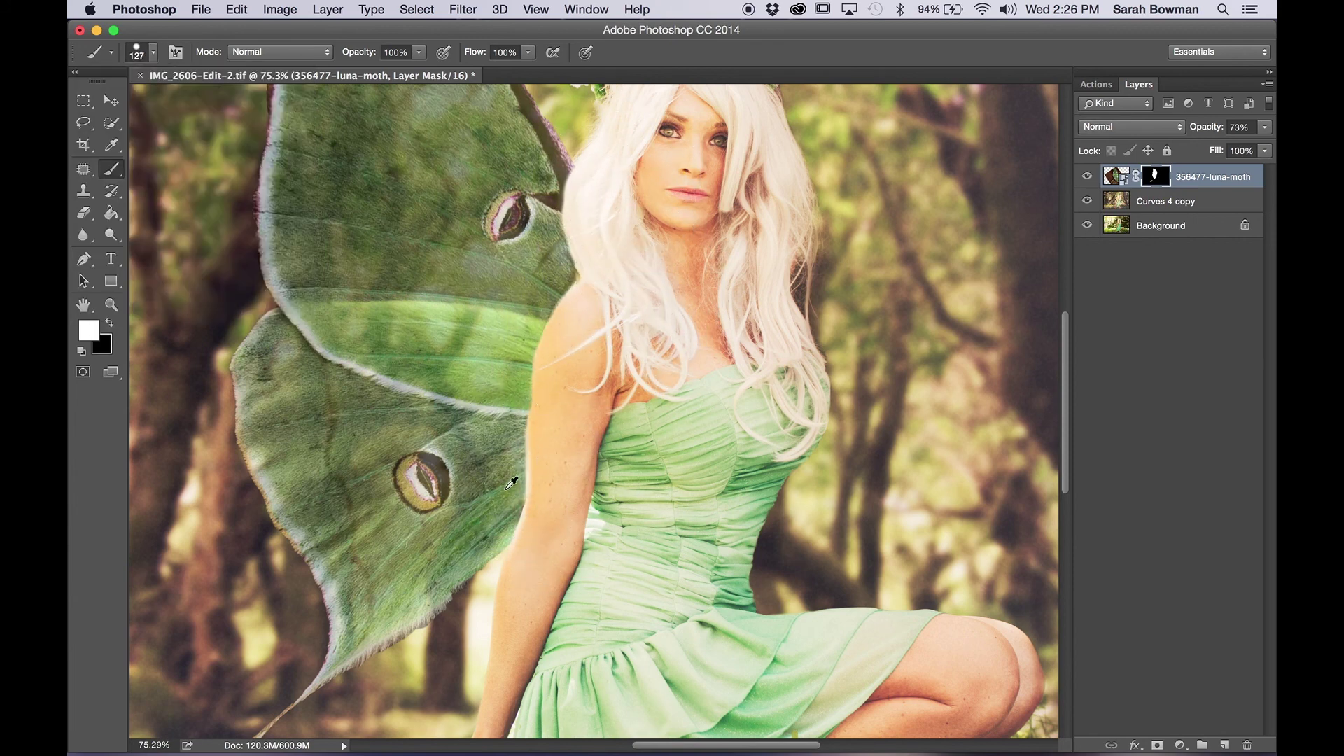
Reduce the brush to 83 px and refine the wing mask along the woman's shoulder and upper arm.
{"action": "scroll", "coordinate": [504, 489], "scroll_direction": "up", "scroll_amount": 5}
{"action": "key", "text": "x"}
{"action": "key", "text": "x"}
{"action": "key", "text": "x"}
{"action": "scroll", "coordinate": [576, 629], "scroll_direction": "up", "scroll_amount": 2}
{"action": "left_click", "coordinate": [154, 53]}
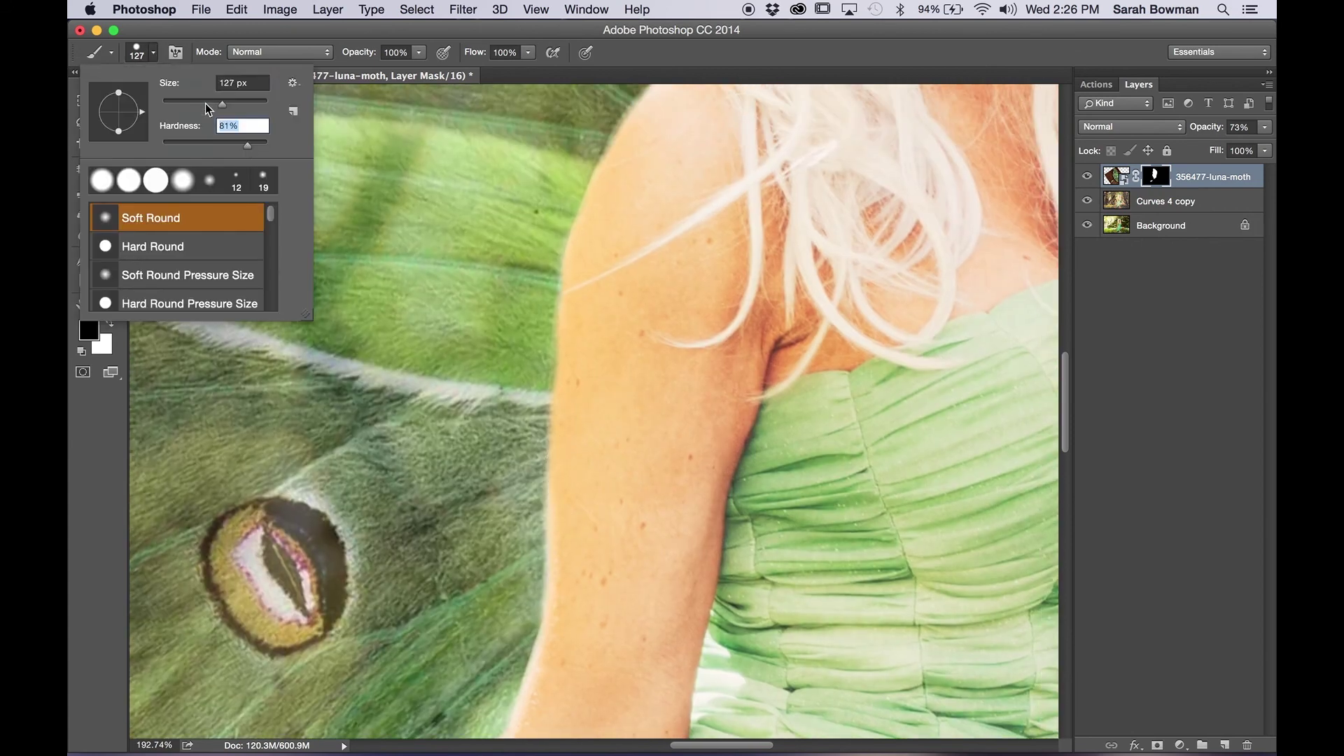
{"action": "left_click_drag", "start_coordinate": [208, 106], "coordinate": [197, 106]}
{"action": "key", "text": "Return"}
{"action": "scroll", "coordinate": [583, 533], "scroll_direction": "up", "scroll_amount": 3}
{"action": "left_click_drag", "start_coordinate": [608, 265], "coordinate": [588, 338]}
Undo the last mask stroke and repaint the mask where the wing meets the woman's hair and shoulder.
{"action": "key", "text": "x"}
{"action": "key", "text": "x"}
{"action": "mouse_move", "coordinate": [596, 242]}
{"action": "left_mouse_down"}
{"action": "mouse_move", "coordinate": [558, 322]}
{"action": "mouse_move", "coordinate": [530, 298]}
{"action": "left_mouse_up"}
{"action": "key", "text": "super+z"}
{"action": "key", "text": "x"}
{"action": "key", "text": "x"}
{"action": "key", "text": "x"}
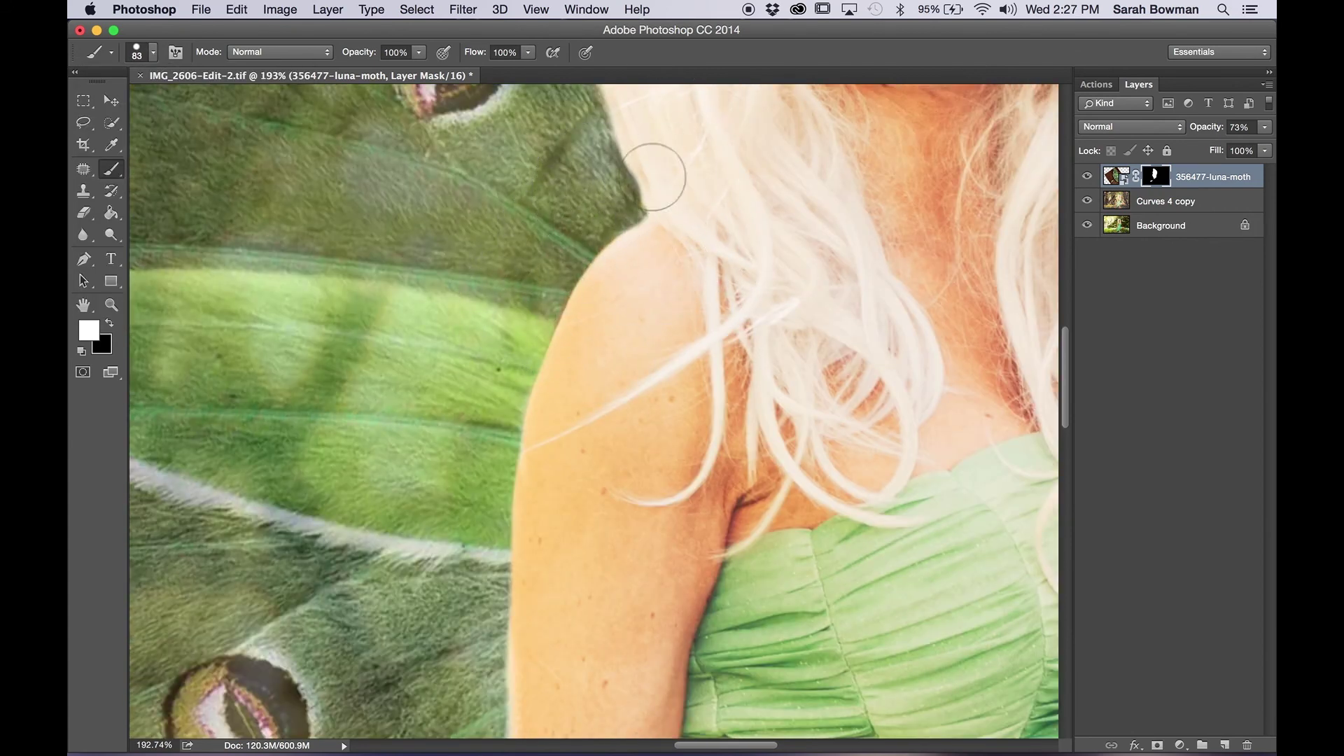
{"action": "key", "text": "x"}
{"action": "key", "text": "super+z"}
{"action": "mouse_move", "coordinate": [653, 175]}
{"action": "left_mouse_down"}
{"action": "mouse_move", "coordinate": [656, 145]}
{"action": "mouse_move", "coordinate": [643, 483]}
{"action": "left_mouse_up"}
{"action": "key", "text": "x"}
Set the moth layer's opacity to 100% and paint black on its mask along the shoulder and arm to remove wing remnants.
{"action": "scroll", "coordinate": [531, 372], "scroll_direction": "down", "scroll_amount": 5}
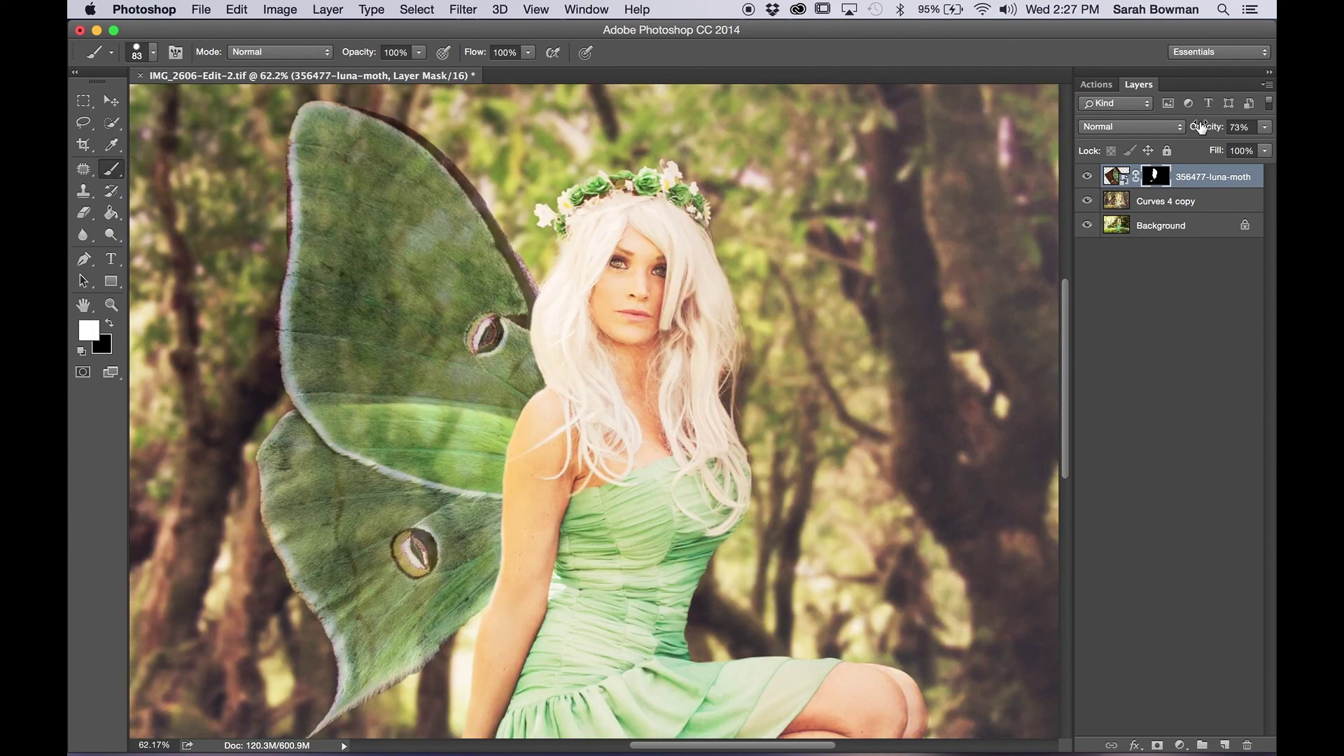
{"action": "left_click_drag", "start_coordinate": [1200, 128], "coordinate": [1241, 127]}
{"action": "scroll", "coordinate": [519, 433], "scroll_direction": "down", "scroll_amount": 4}
{"action": "scroll", "coordinate": [616, 394], "scroll_direction": "up", "scroll_amount": 9}
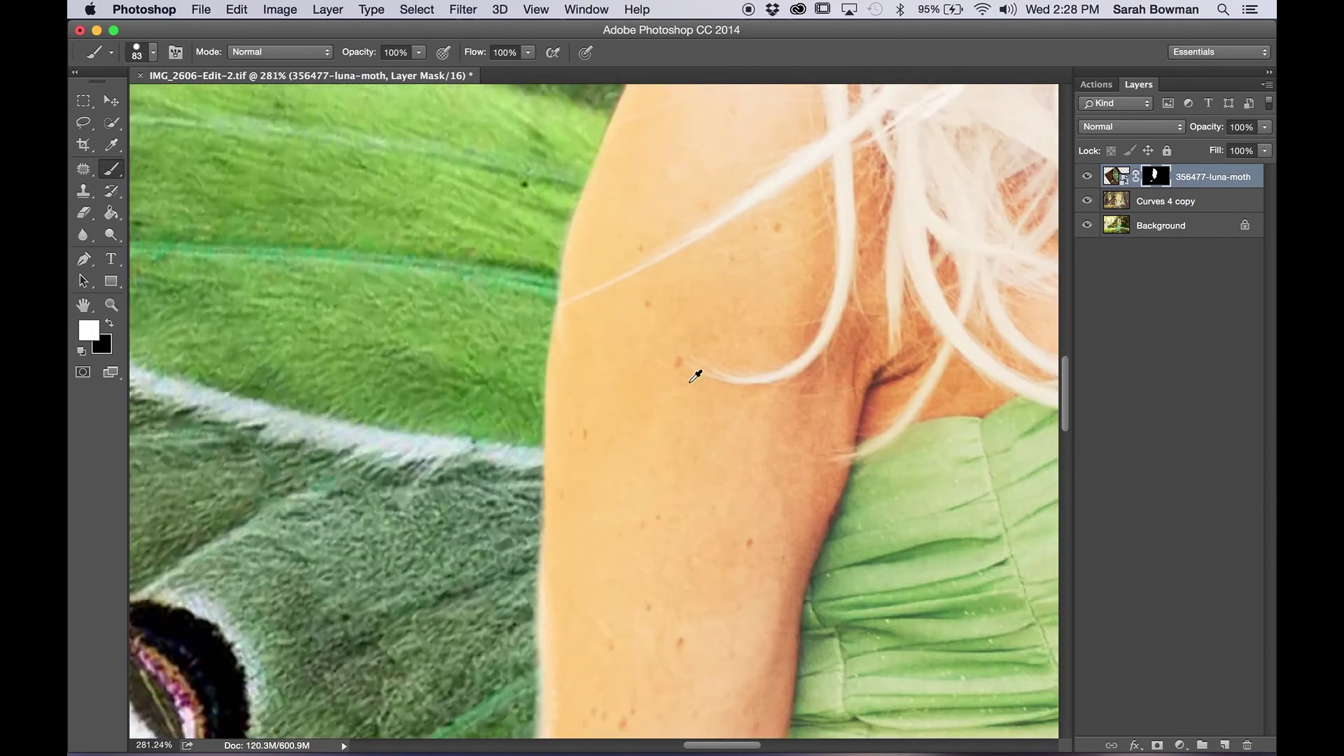
{"action": "scroll", "coordinate": [650, 385], "scroll_direction": "down", "scroll_amount": 2}
{"action": "key", "text": "x"}
{"action": "left_click_drag", "start_coordinate": [610, 356], "coordinate": [640, 281]}
{"action": "left_click_drag", "start_coordinate": [614, 545], "coordinate": [615, 381]}
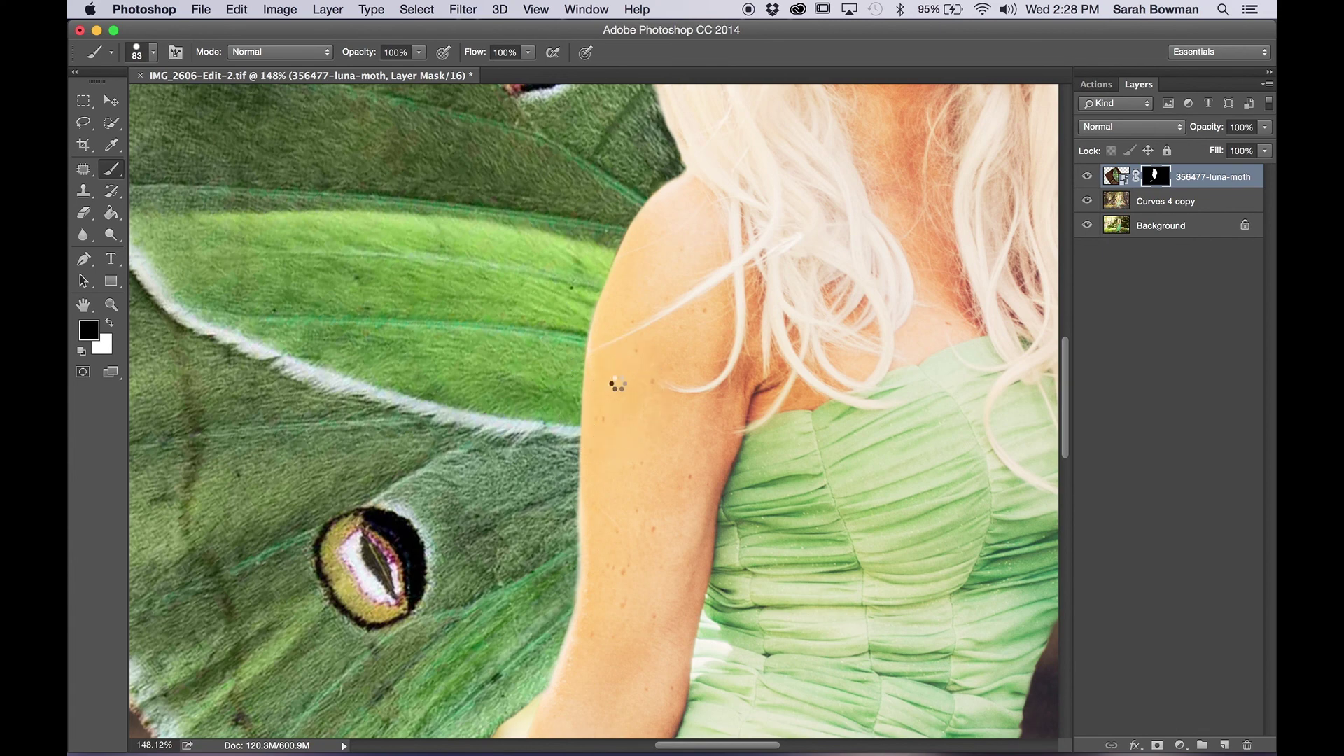
Duplicate the masked luna moth layer to make a second wing.
{"action": "scroll", "coordinate": [624, 376], "scroll_direction": "down", "scroll_amount": 5}
{"action": "scroll", "coordinate": [624, 376], "scroll_direction": "down", "scroll_amount": 3}
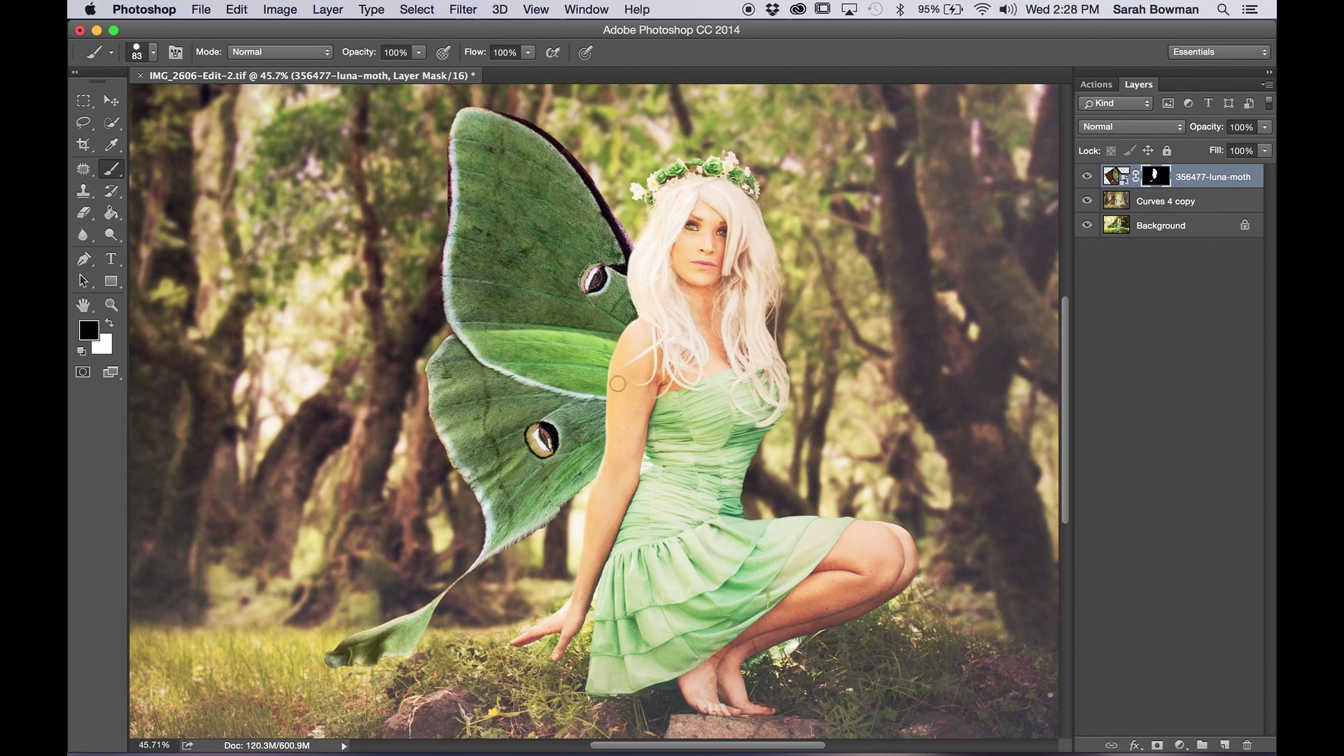
{"action": "scroll", "coordinate": [618, 383], "scroll_direction": "down", "scroll_amount": 2}
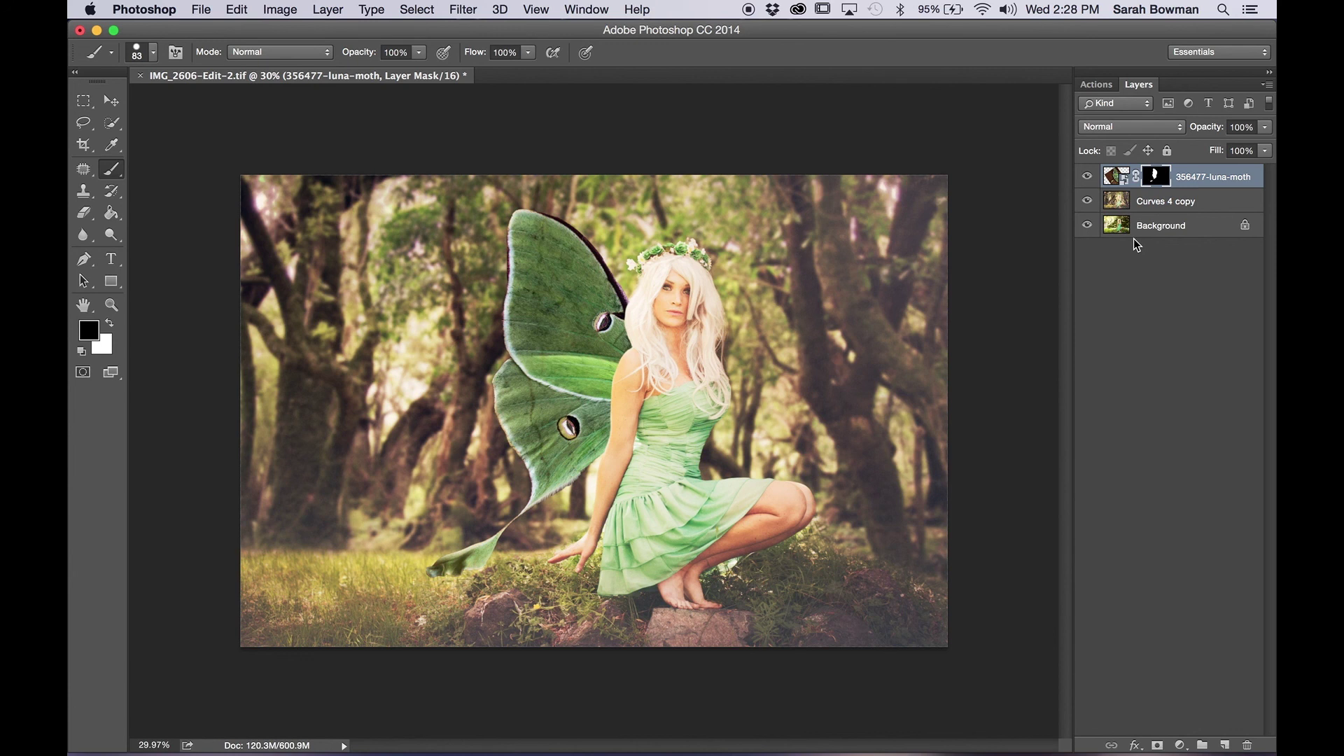
{"action": "key", "text": "super+j"}
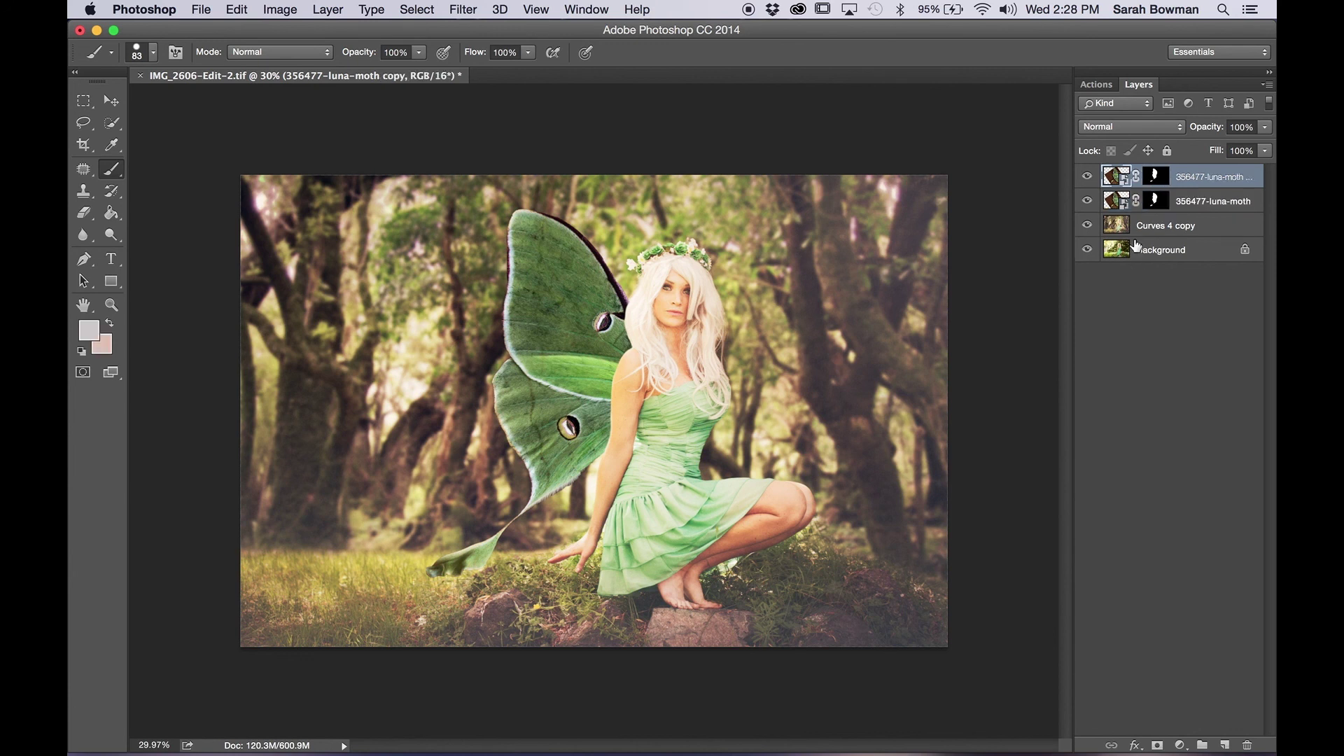
Rotate the lower luna moth layer clockwise about 8.4° with Free Transform, apply it, and shift the second wing slightly toward the woman.
{"action": "left_click", "coordinate": [1116, 203]}
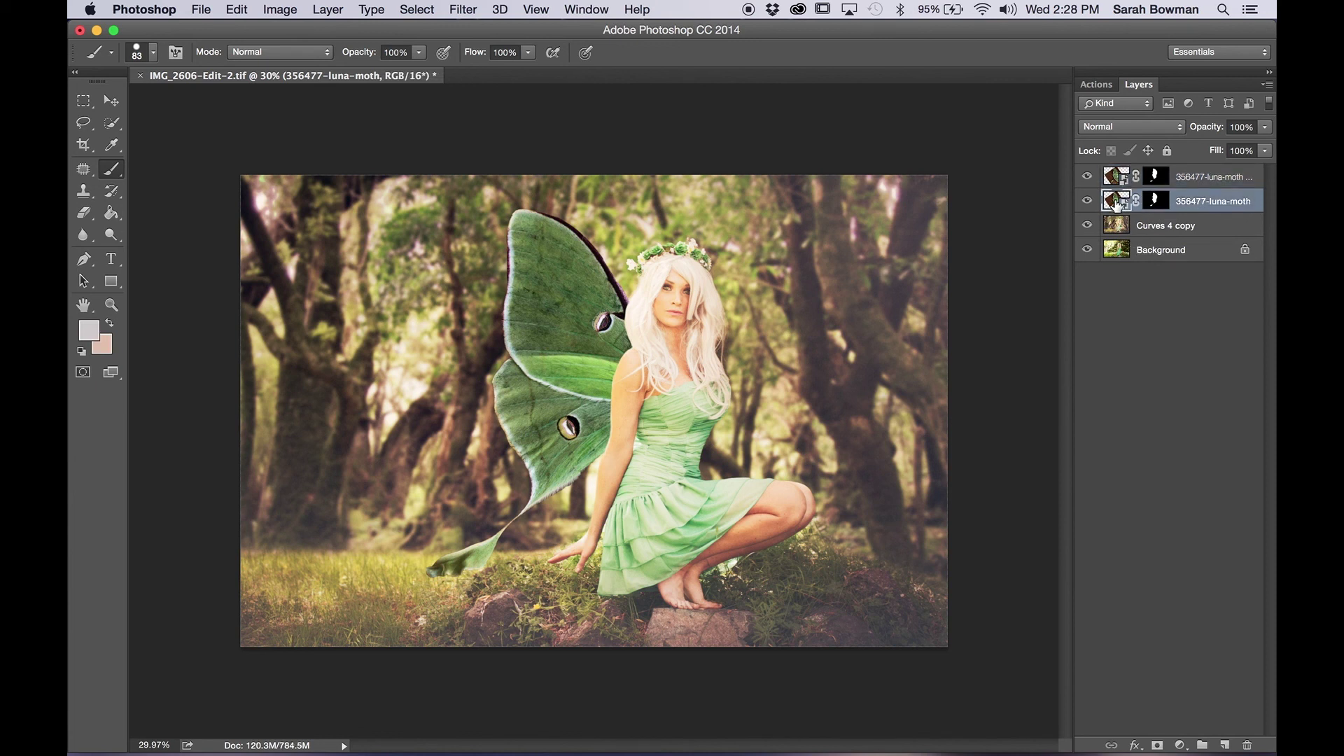
{"action": "left_click", "coordinate": [83, 124]}
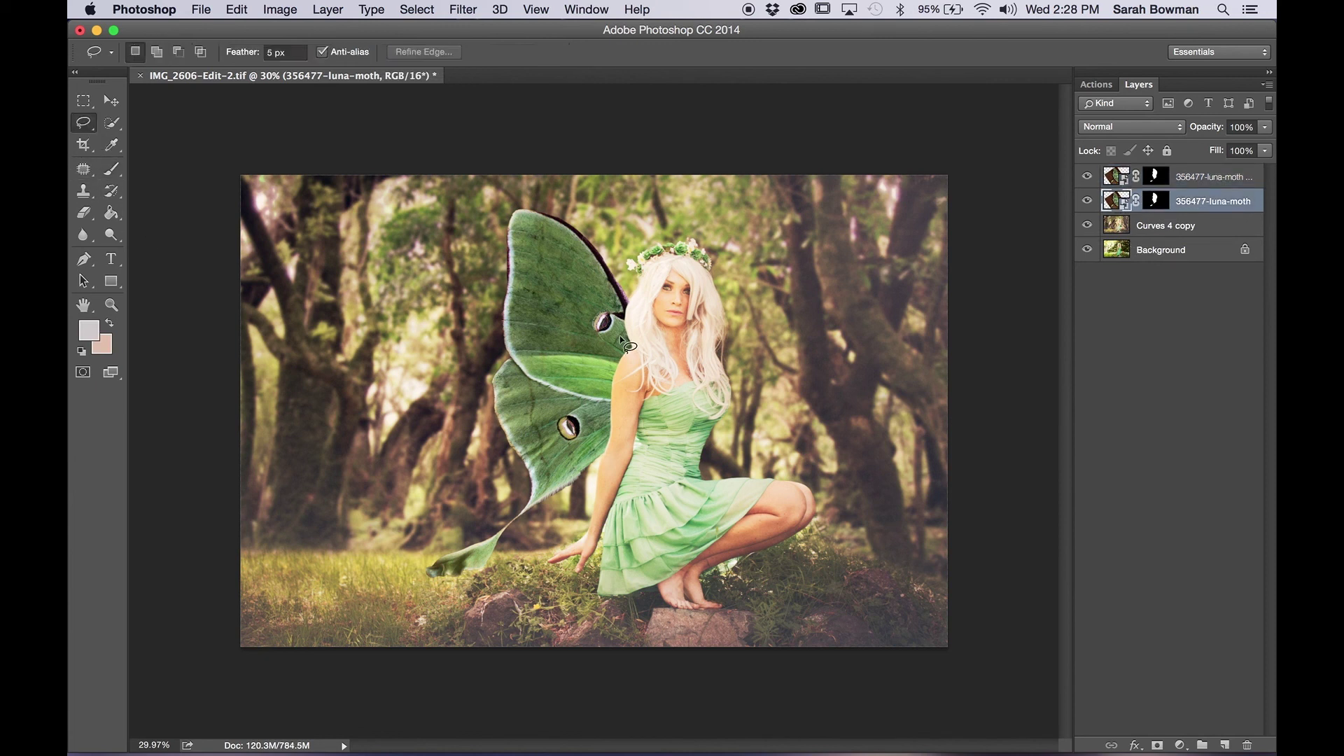
{"action": "right_click", "coordinate": [553, 343]}
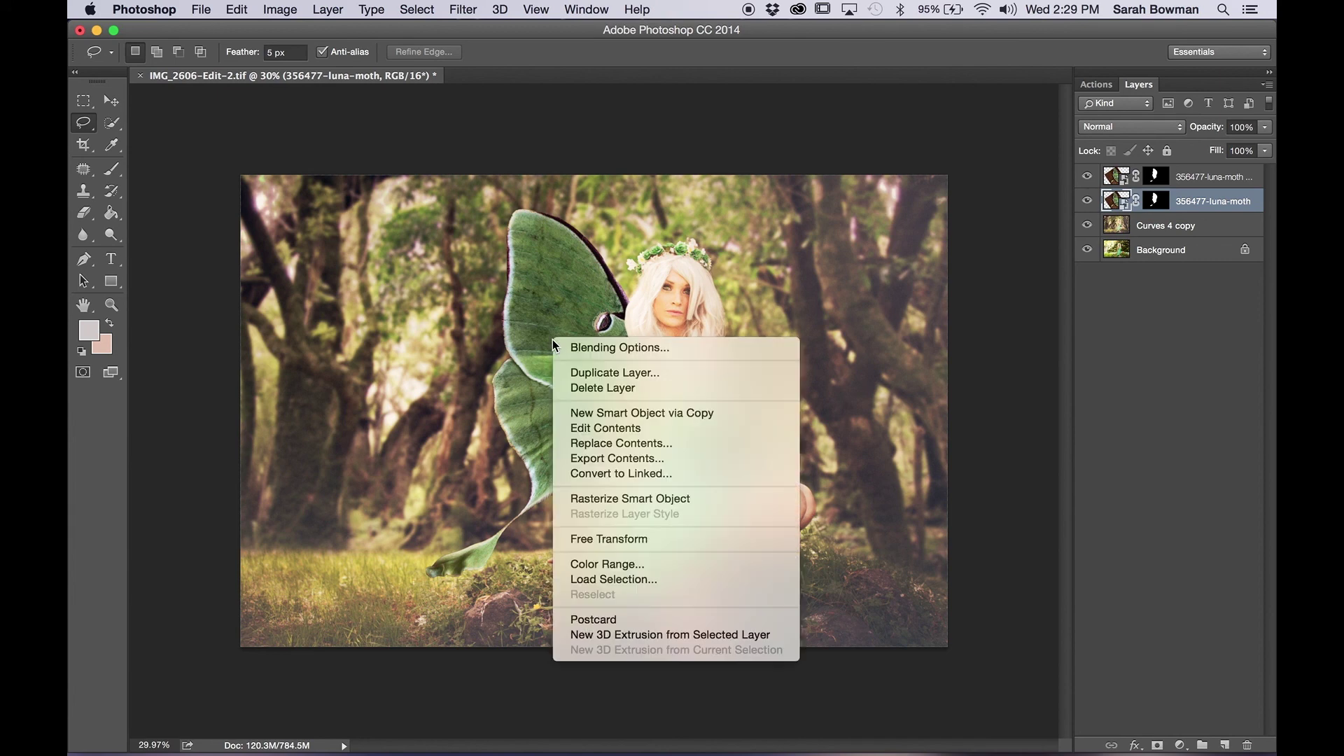
{"action": "left_click", "coordinate": [627, 540]}
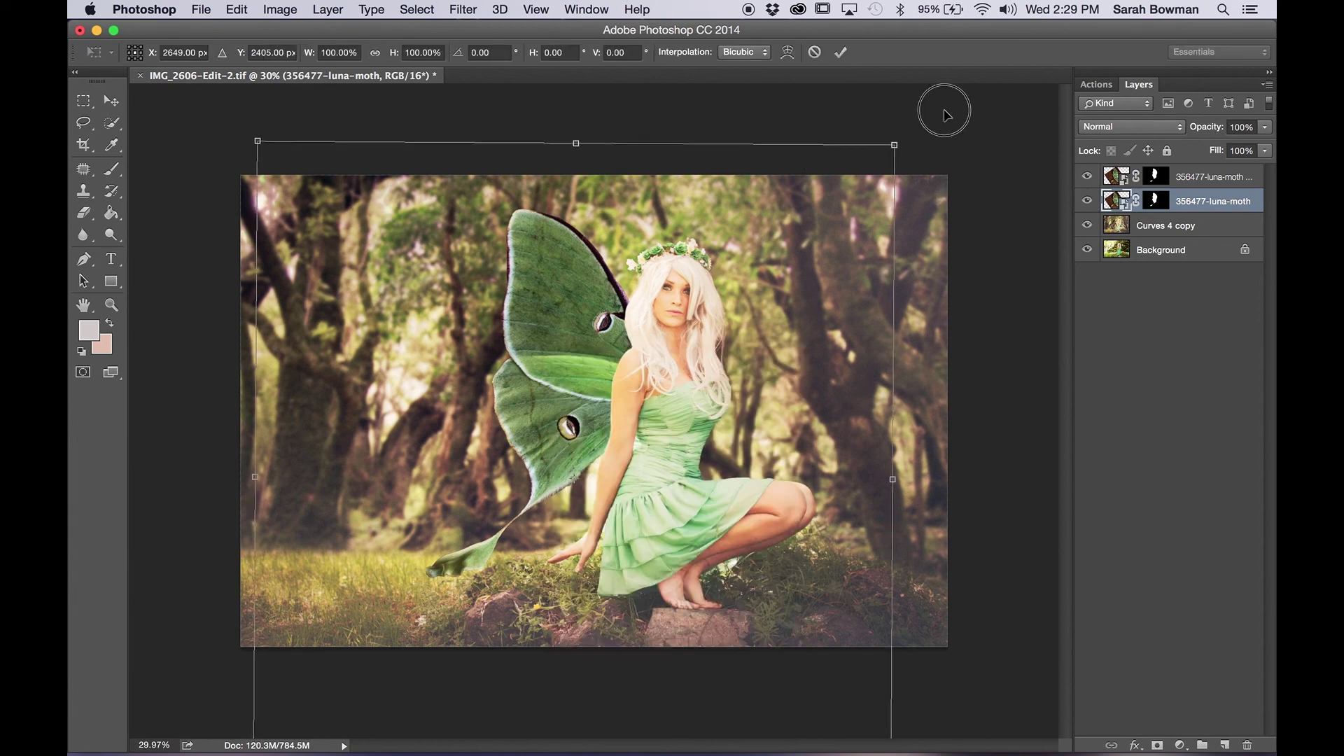
{"action": "left_click_drag", "start_coordinate": [944, 111], "coordinate": [975, 118]}
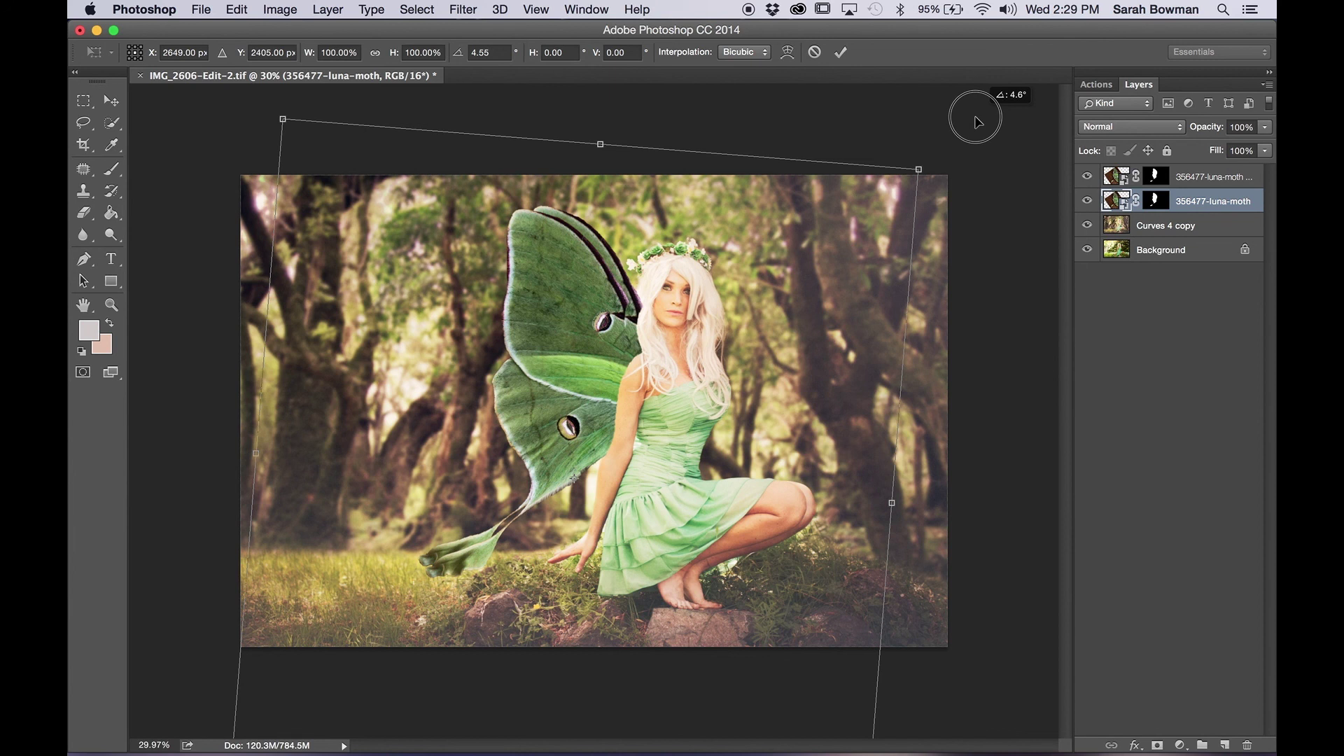
{"action": "left_click_drag", "start_coordinate": [978, 122], "coordinate": [1000, 147]}
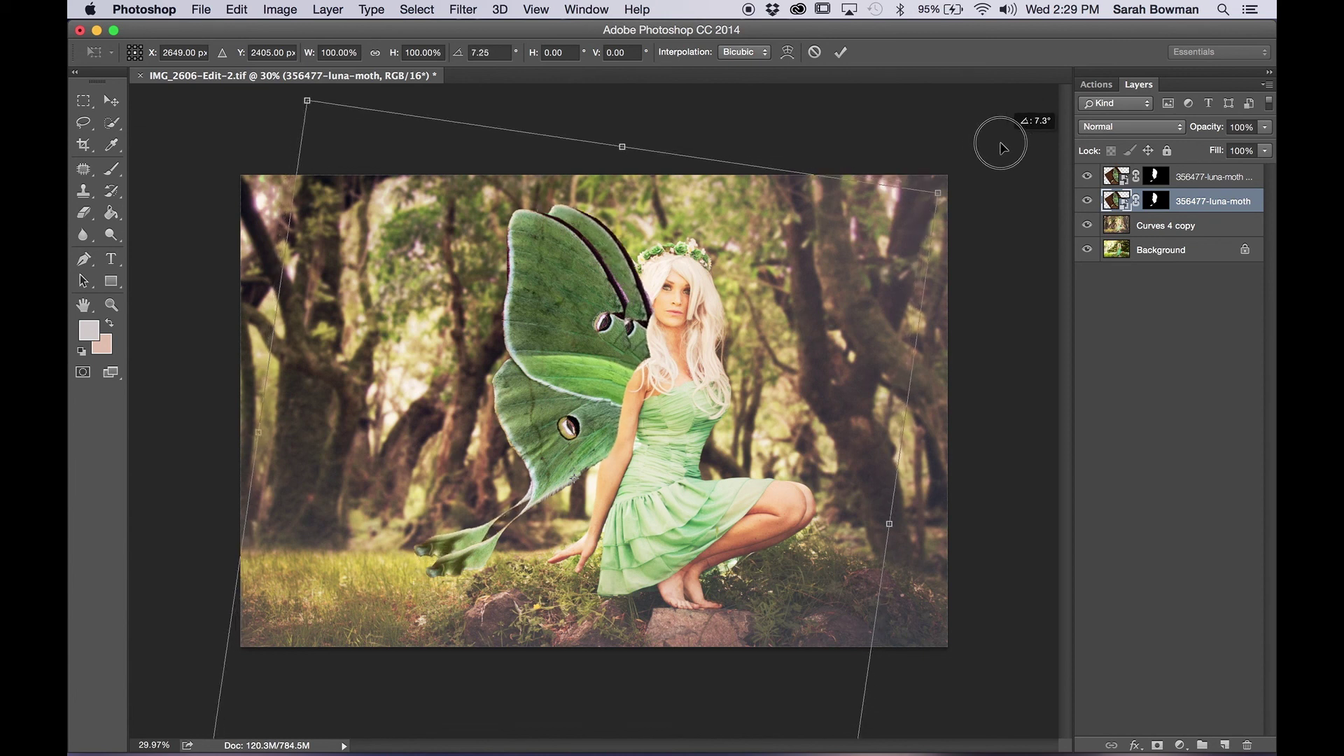
{"action": "left_click", "coordinate": [111, 100]}
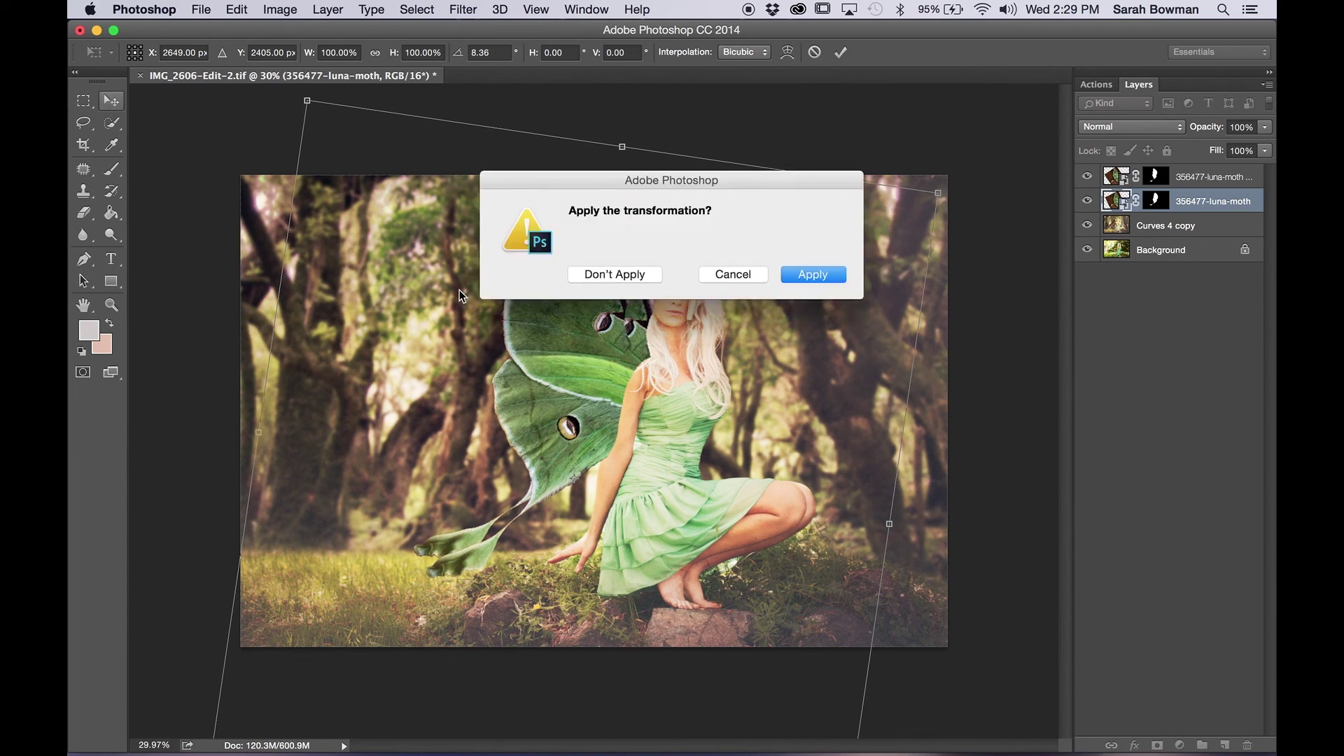
{"action": "left_click", "coordinate": [834, 270]}
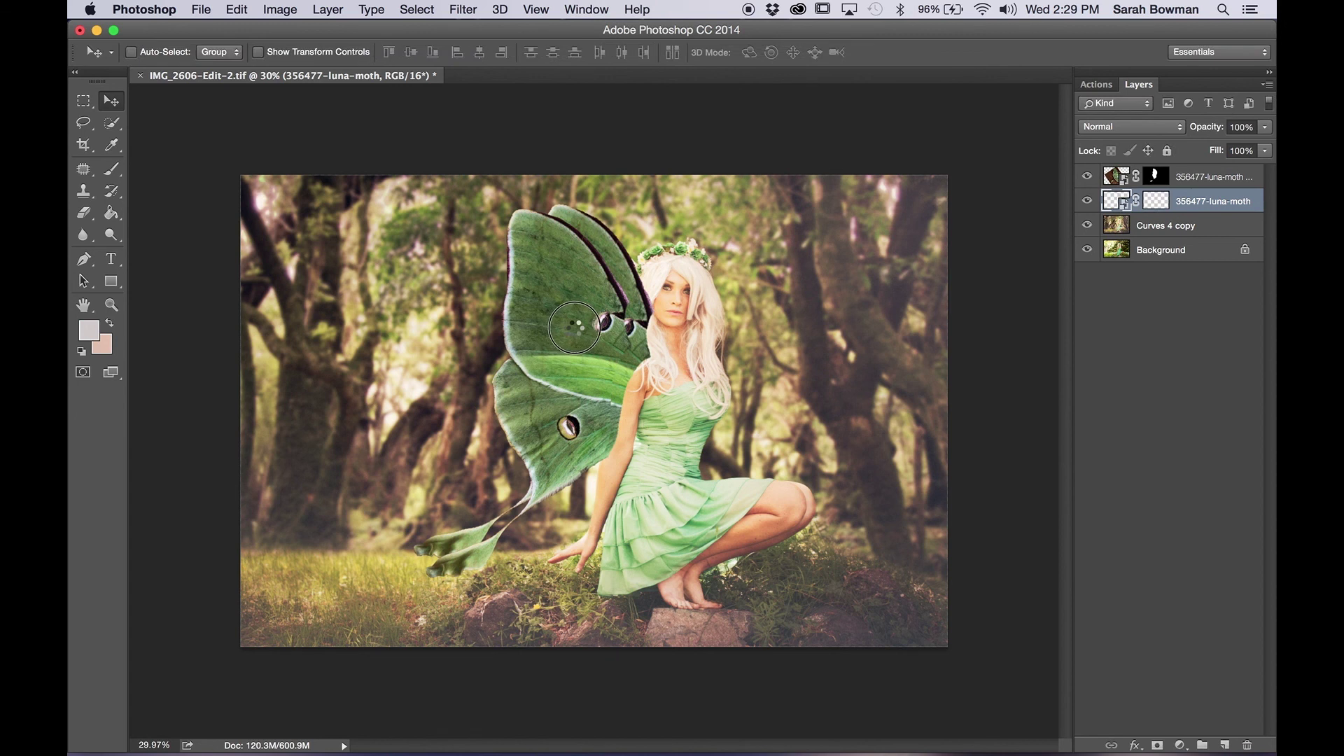
{"action": "left_click_drag", "start_coordinate": [574, 326], "coordinate": [578, 329]}
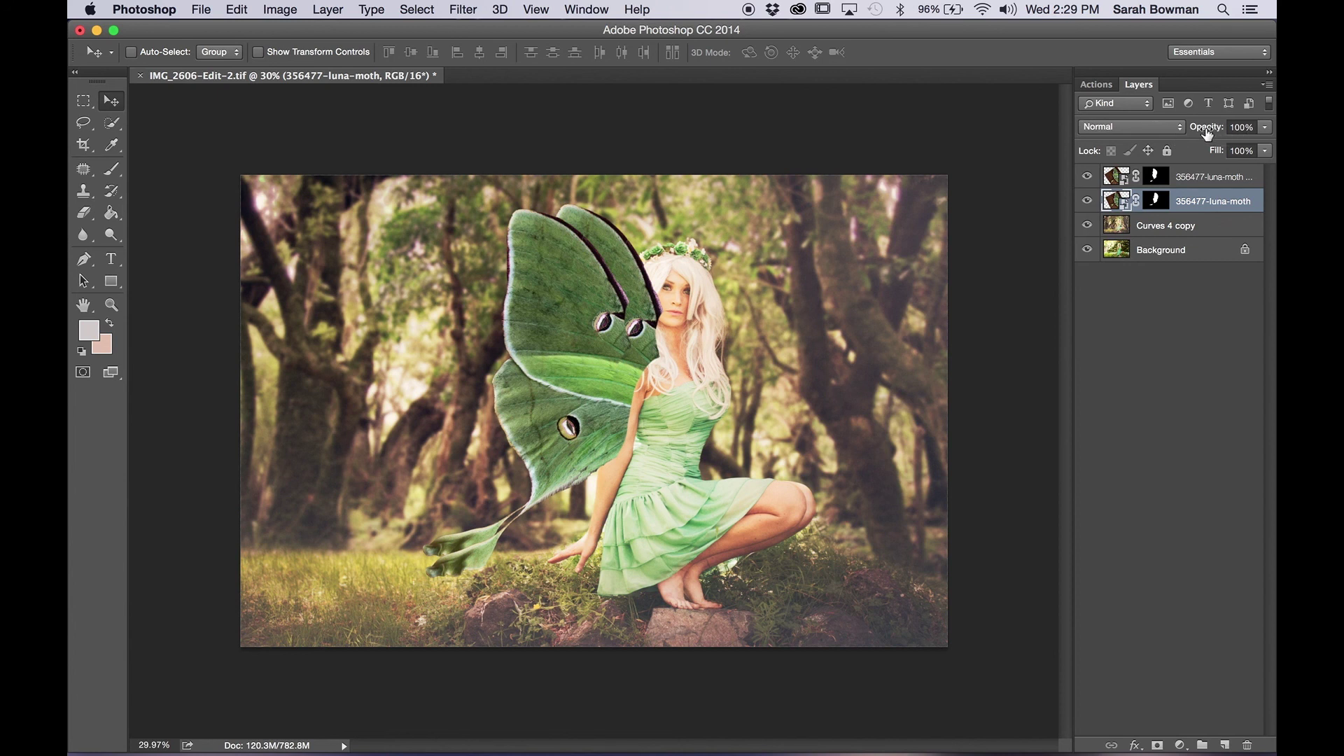
Lower the second wing layer's opacity to 56% and paint black on its mask with a 198 px brush over the woman's arm and shoulder.
{"action": "left_click_drag", "start_coordinate": [1216, 131], "coordinate": [1173, 130]}
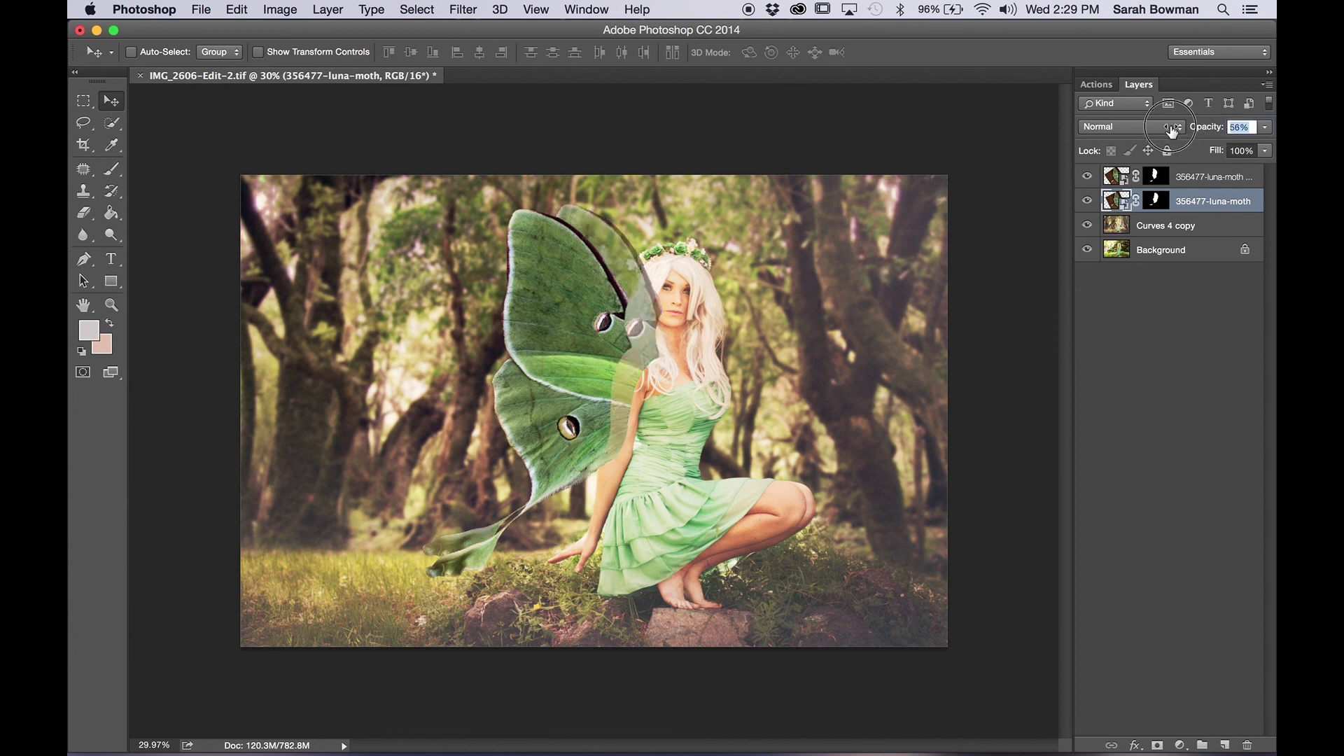
{"action": "left_click", "coordinate": [102, 173]}
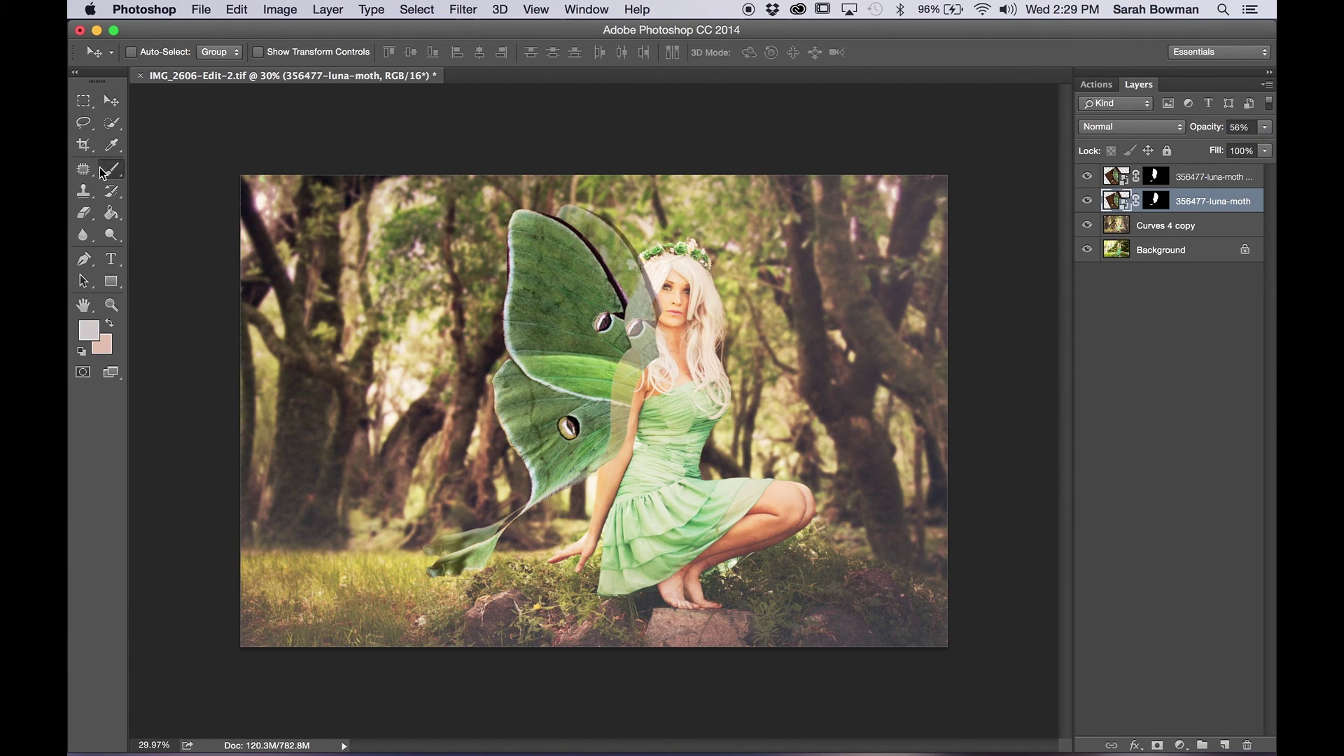
{"action": "left_click", "coordinate": [81, 352]}
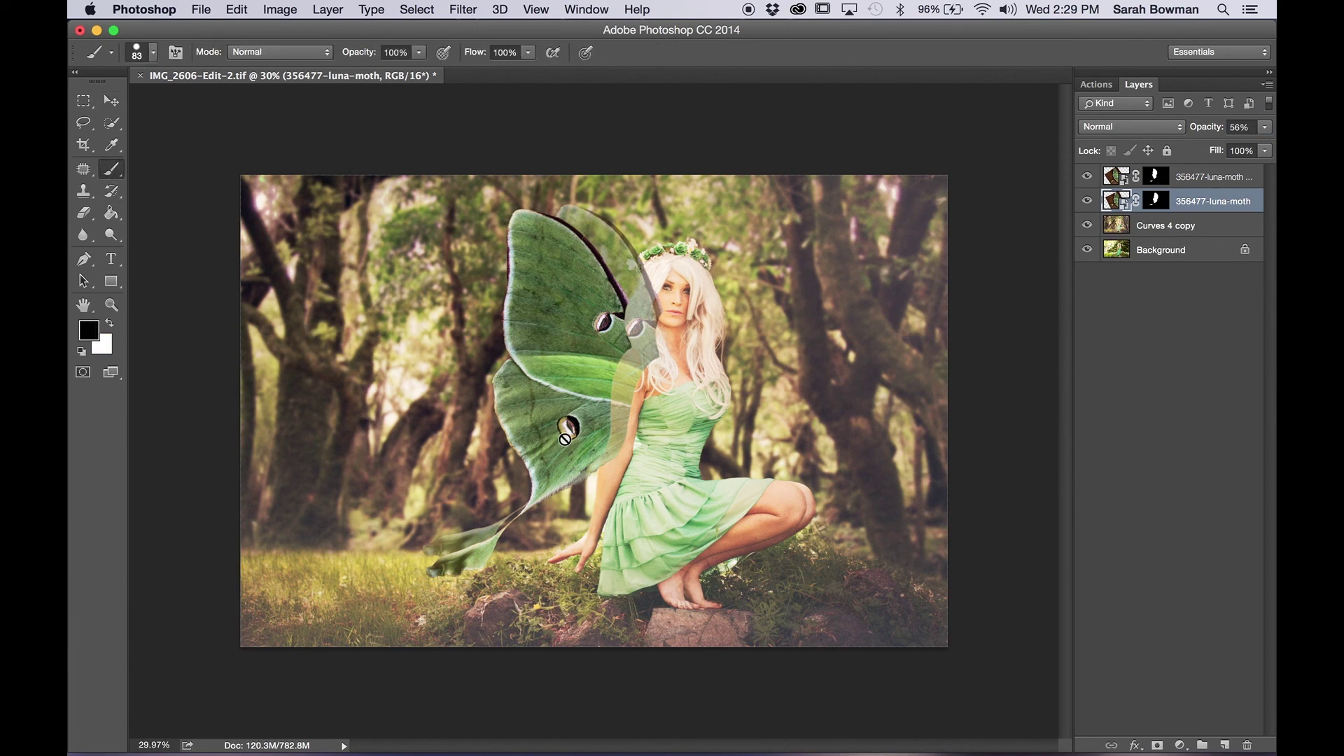
{"action": "scroll", "coordinate": [620, 413], "scroll_direction": "up", "scroll_amount": 5}
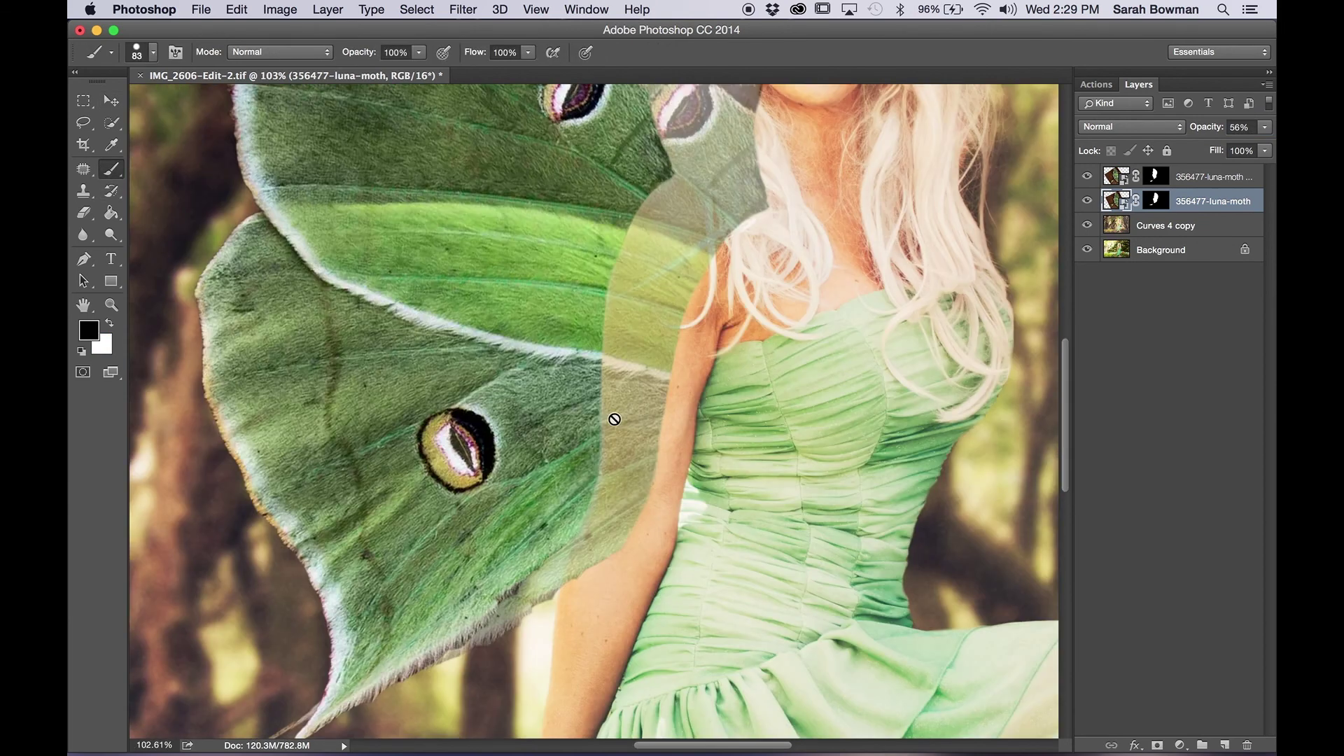
{"action": "scroll", "coordinate": [614, 418], "scroll_direction": "up", "scroll_amount": 2}
{"action": "scroll", "coordinate": [614, 418], "scroll_direction": "right", "scroll_amount": 1}
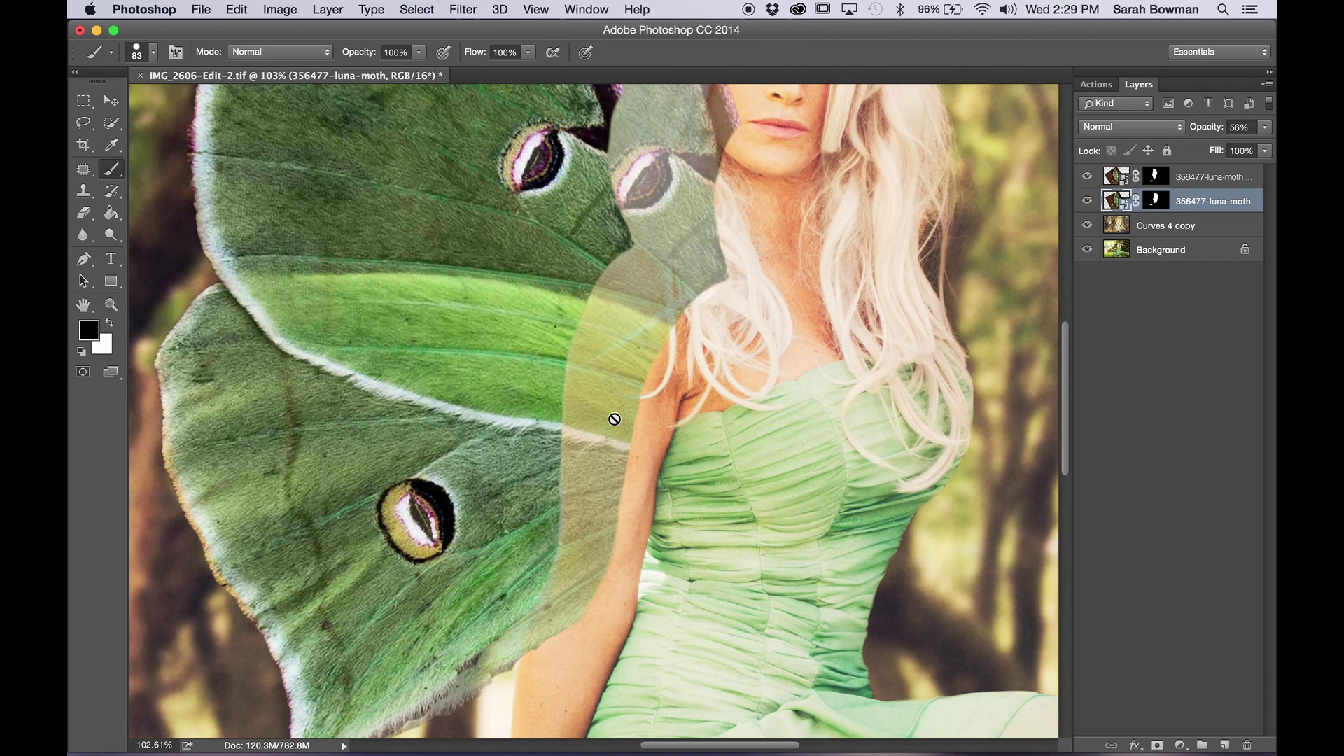
{"action": "left_click", "coordinate": [153, 54]}
{"action": "left_click", "coordinate": [228, 101]}
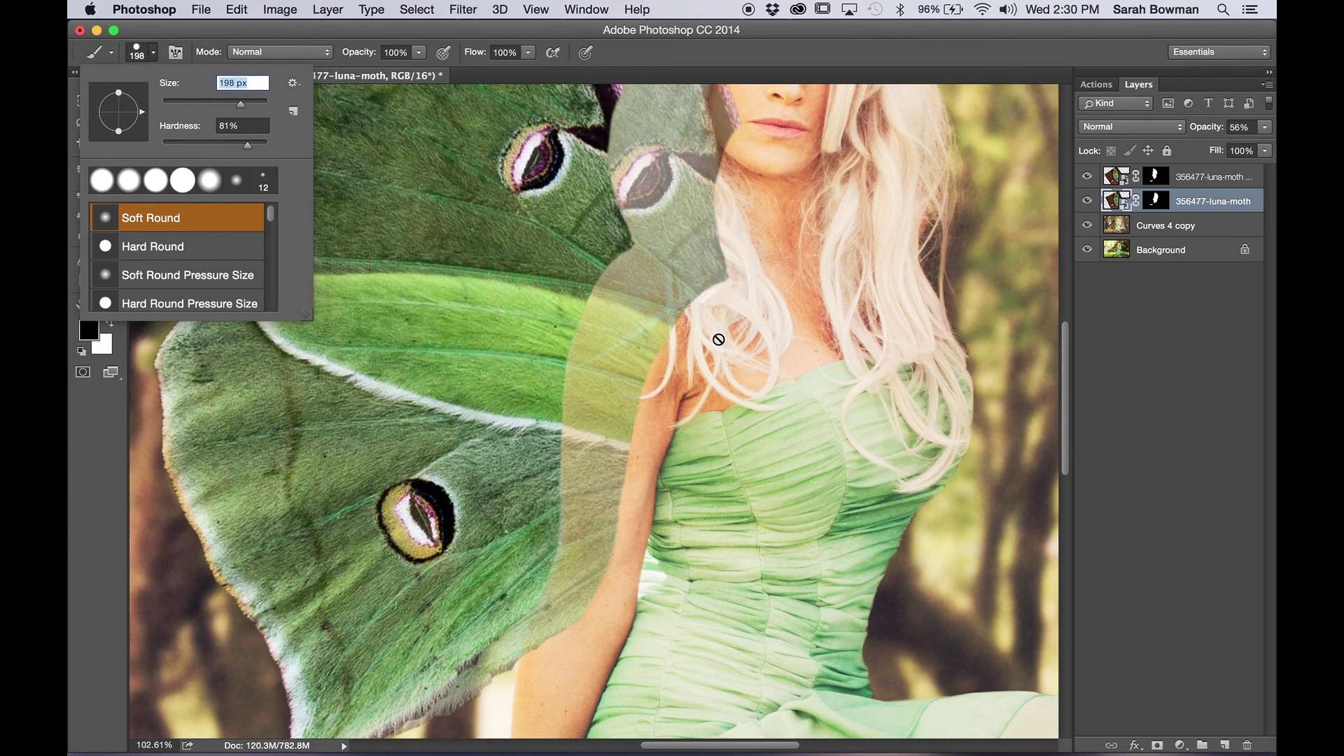
{"action": "left_click", "coordinate": [1159, 201]}
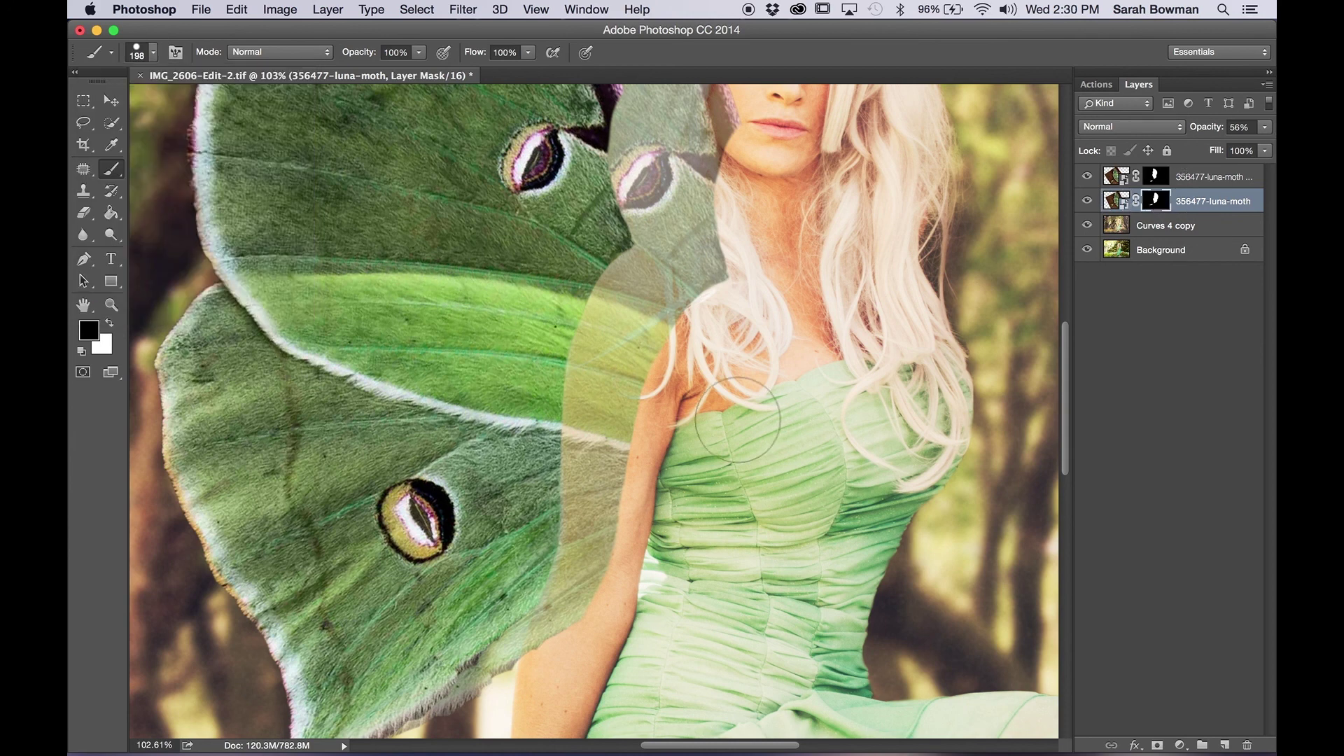
{"action": "mouse_move", "coordinate": [585, 658]}
{"action": "left_mouse_down"}
{"action": "mouse_move", "coordinate": [639, 422]}
{"action": "mouse_move", "coordinate": [727, 291]}
{"action": "left_mouse_up"}
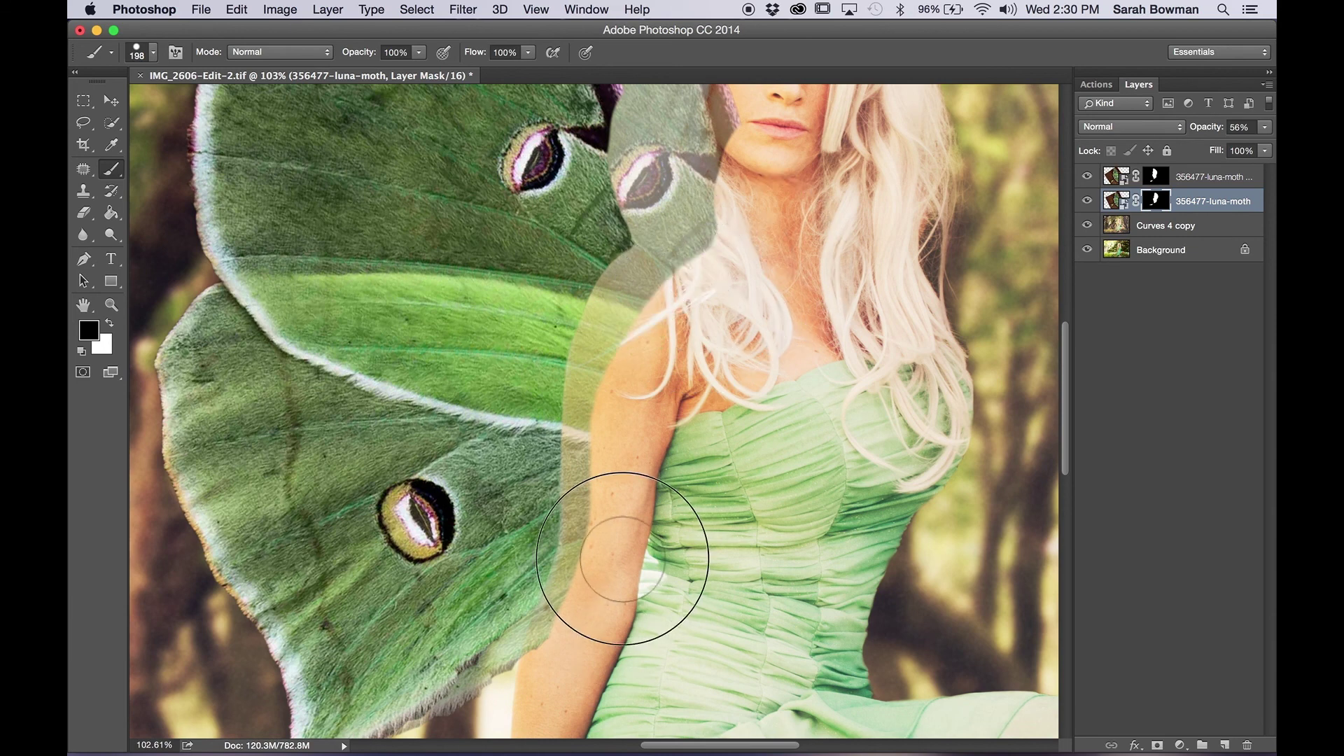
{"action": "left_click_drag", "start_coordinate": [623, 558], "coordinate": [517, 557]}
{"action": "mouse_move", "coordinate": [586, 467]}
{"action": "left_mouse_down"}
{"action": "mouse_move", "coordinate": [575, 433]}
{"action": "mouse_move", "coordinate": [632, 301]}
{"action": "mouse_move", "coordinate": [560, 399]}
{"action": "mouse_move", "coordinate": [690, 247]}
{"action": "mouse_move", "coordinate": [646, 319]}
{"action": "mouse_move", "coordinate": [568, 199]}
{"action": "left_mouse_up"}
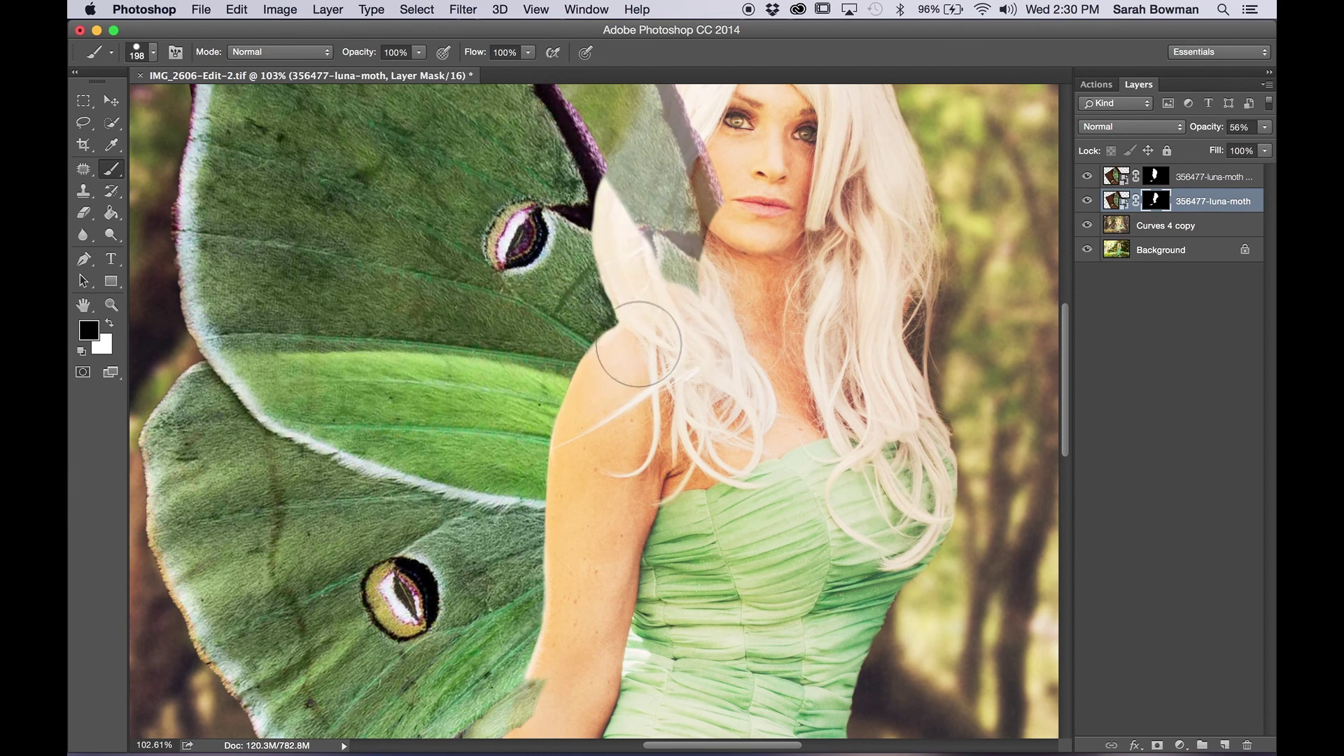
Continue painting black on the lower moth layer's mask to clear the wing from the woman's hair and face edge.
{"action": "scroll", "coordinate": [637, 341], "scroll_direction": "up", "scroll_amount": 3}
{"action": "scroll", "coordinate": [640, 357], "scroll_direction": "up", "scroll_amount": 1}
{"action": "mouse_move", "coordinate": [639, 390]}
{"action": "left_mouse_down"}
{"action": "mouse_move", "coordinate": [665, 234]}
{"action": "mouse_move", "coordinate": [615, 408]}
{"action": "mouse_move", "coordinate": [665, 246]}
{"action": "mouse_move", "coordinate": [653, 234]}
{"action": "mouse_move", "coordinate": [596, 350]}
{"action": "left_mouse_up"}
{"action": "key", "text": "bracketright"}
{"action": "key", "text": "bracketright"}
{"action": "key", "text": "bracketright"}
{"action": "key", "text": "bracketright"}
{"action": "key", "text": "bracketright"}
{"action": "key", "text": "bracketright"}
{"action": "key", "text": "bracketright"}
{"action": "key", "text": "bracketright"}
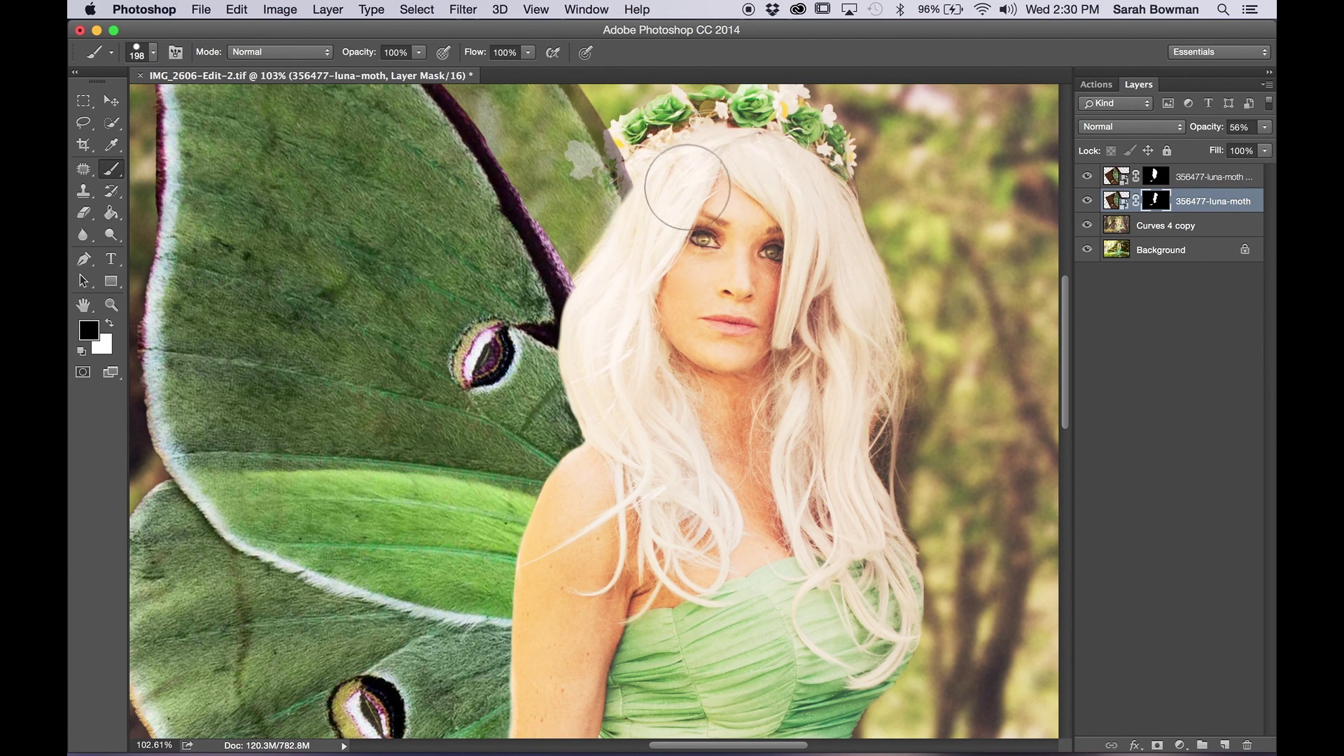
{"action": "scroll", "coordinate": [687, 186], "scroll_direction": "up", "scroll_amount": 2}
{"action": "scroll", "coordinate": [686, 186], "scroll_direction": "up", "scroll_amount": 3}
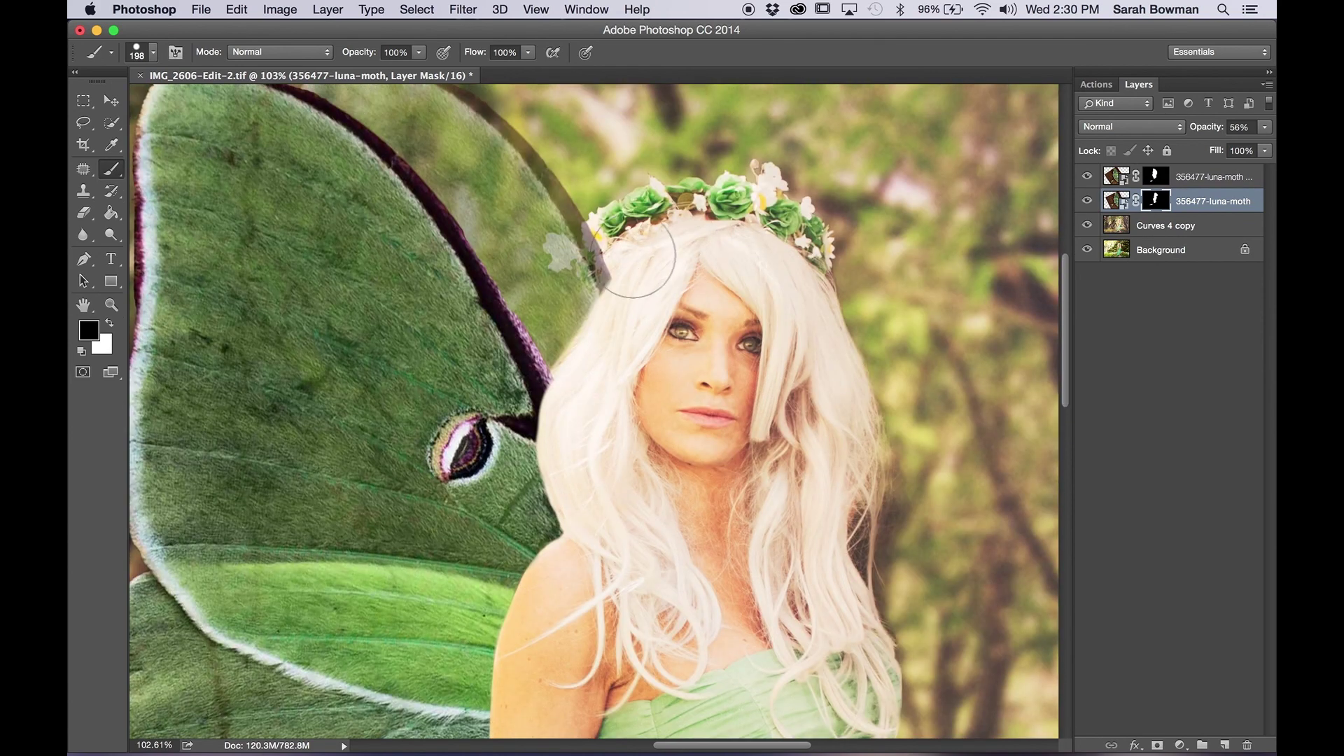
Reduce the brush to 9 px and trace in black on the mask around the crown's outer white flower and leaves.
{"action": "scroll", "coordinate": [633, 260], "scroll_direction": "up", "scroll_amount": 5}
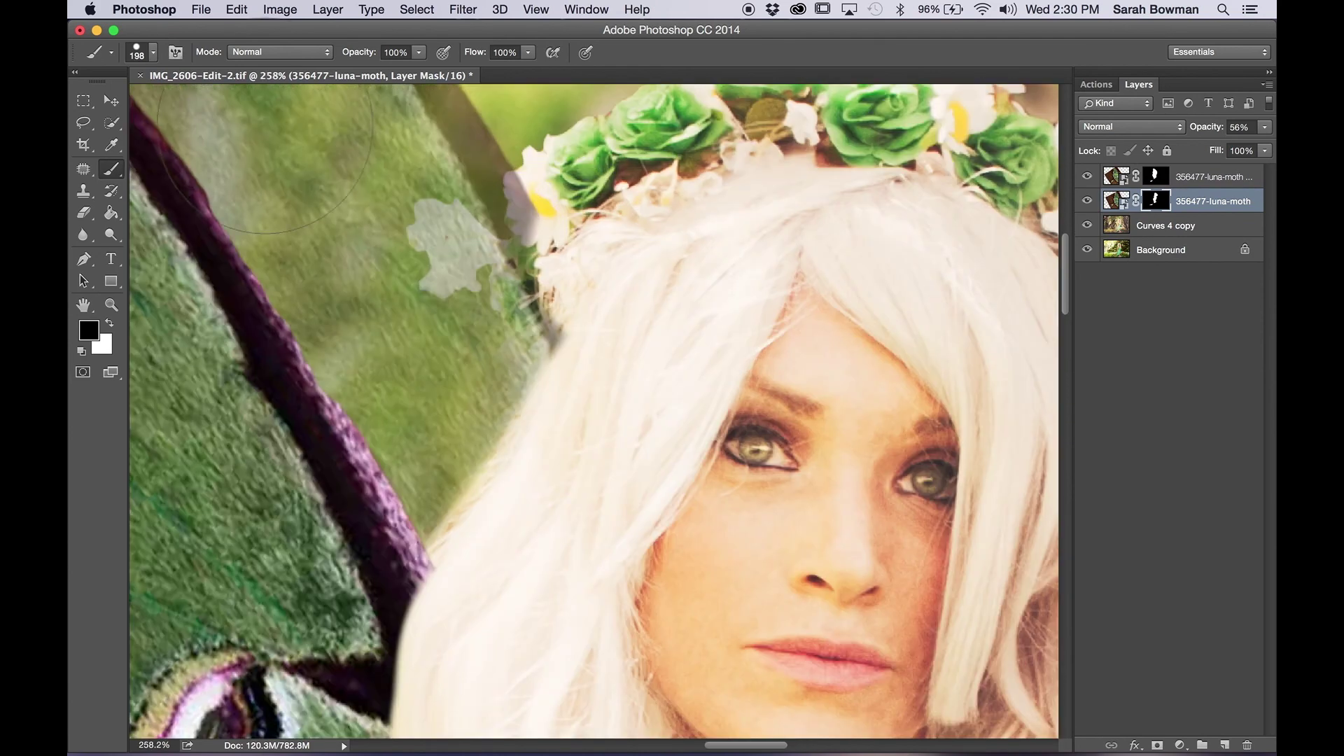
{"action": "left_click", "coordinate": [139, 58]}
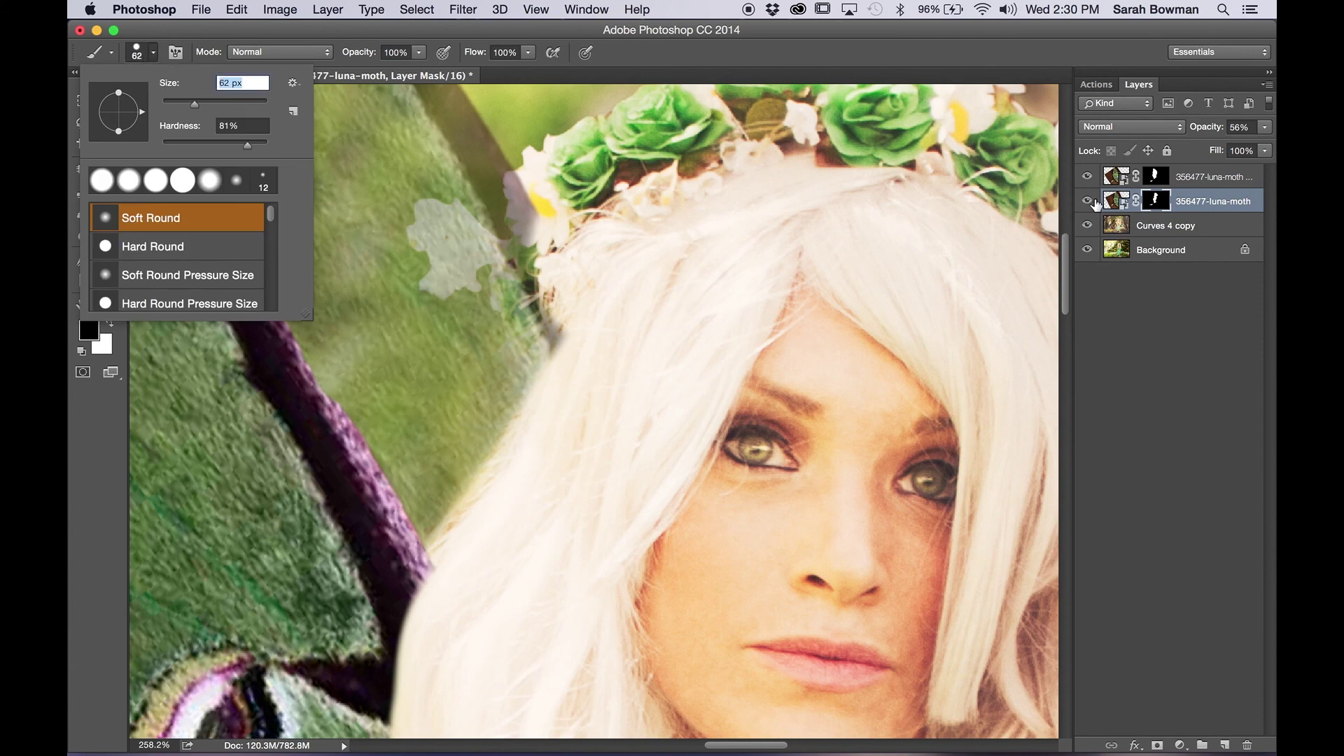
{"action": "left_click", "coordinate": [166, 103]}
{"action": "key", "text": "Return"}
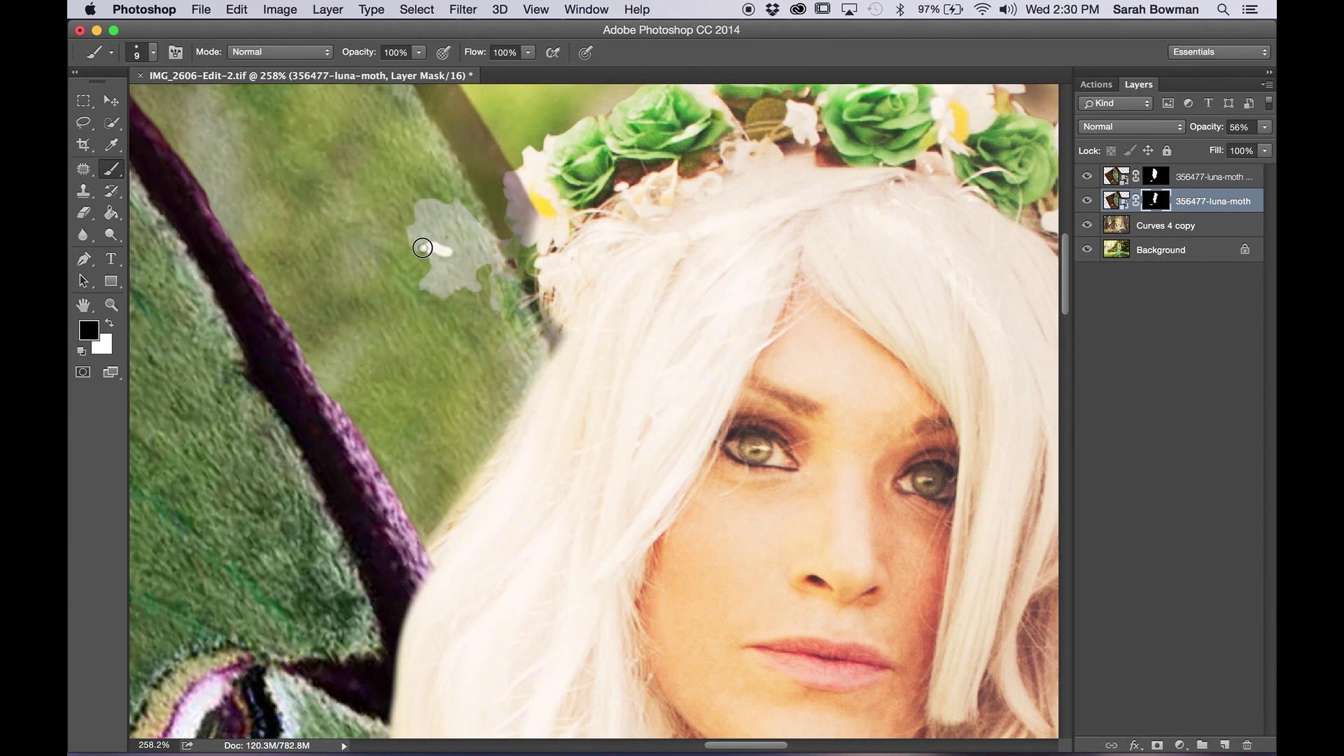
{"action": "mouse_move", "coordinate": [422, 248]}
{"action": "left_mouse_down"}
{"action": "mouse_move", "coordinate": [420, 222]}
{"action": "mouse_move", "coordinate": [509, 244]}
{"action": "mouse_move", "coordinate": [426, 281]}
{"action": "mouse_move", "coordinate": [428, 253]}
{"action": "left_mouse_up"}
{"action": "left_click_drag", "start_coordinate": [496, 268], "coordinate": [525, 385]}
Enlarge the brush to 35 px and mask the wing off the outer white flower, leaves and daisy.
{"action": "left_click", "coordinate": [152, 51]}
{"action": "left_click", "coordinate": [183, 104]}
{"action": "left_click", "coordinate": [437, 222]}
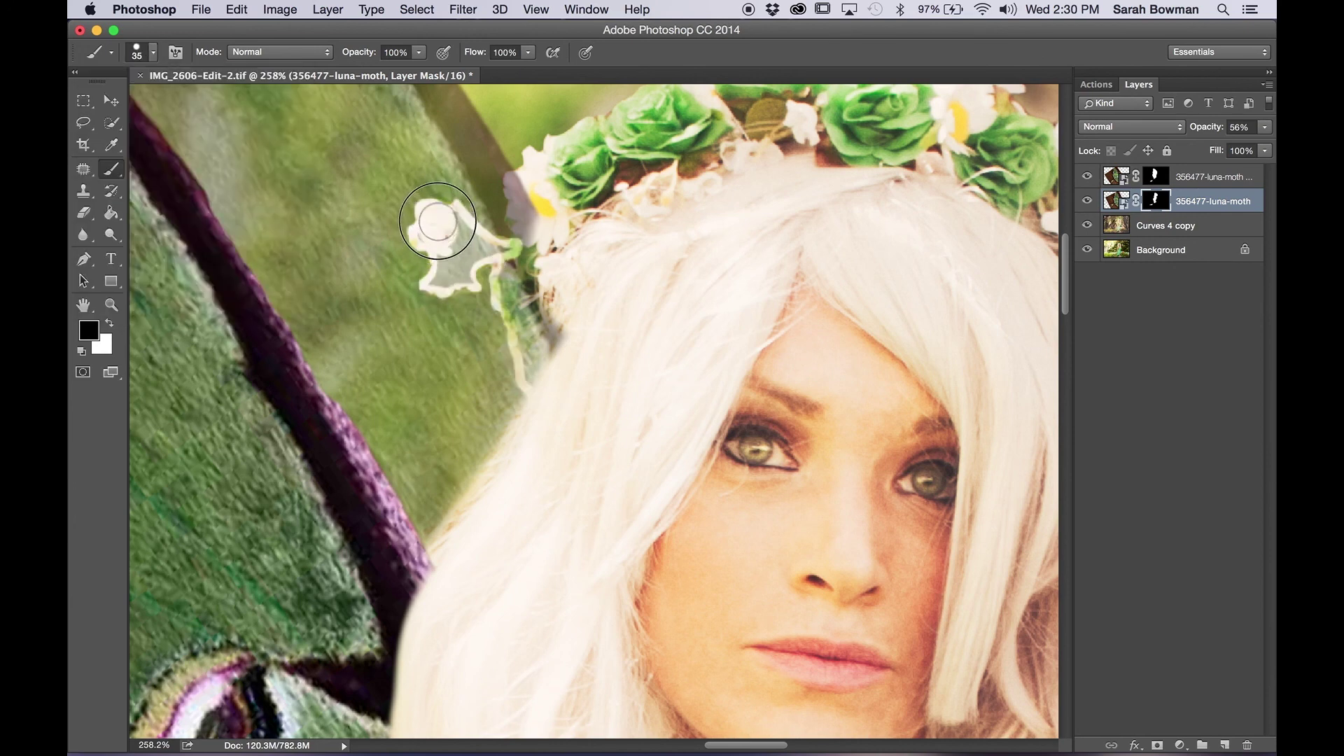
{"action": "mouse_move", "coordinate": [437, 221]}
{"action": "left_mouse_down"}
{"action": "mouse_move", "coordinate": [511, 290]}
{"action": "mouse_move", "coordinate": [528, 208]}
{"action": "left_mouse_up"}
Paint the wing back in white with a 22 px brush along the lower edge of the outer white flower.
{"action": "key", "text": "x"}
{"action": "left_click", "coordinate": [152, 52]}
{"action": "left_click", "coordinate": [170, 102]}
{"action": "key", "text": "Return"}
{"action": "left_click_drag", "start_coordinate": [422, 305], "coordinate": [464, 303]}
Shrink the brush and touch up the outer white flower's lower part in black on the mask.
{"action": "left_click", "coordinate": [152, 52]}
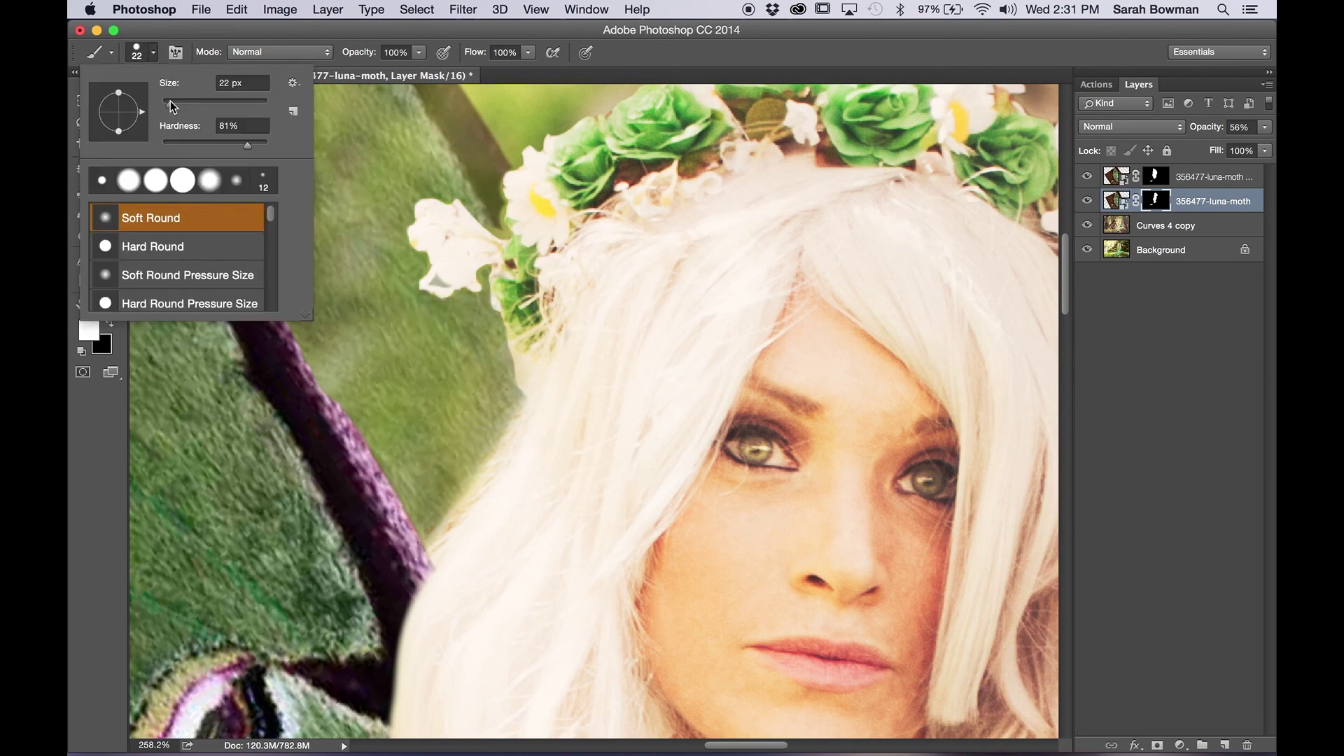
{"action": "left_click_drag", "start_coordinate": [170, 105], "coordinate": [166, 105]}
{"action": "key", "text": "Return"}
{"action": "key", "text": "x"}
{"action": "left_click", "coordinate": [441, 284]}
Set the brush to 39 px and paint the wing back in white beside the hair just below the flower crown.
{"action": "left_click", "coordinate": [147, 57]}
{"action": "left_click", "coordinate": [185, 103]}
{"action": "key", "text": "Return"}
{"action": "key", "text": "x"}
{"action": "left_click", "coordinate": [501, 374]}
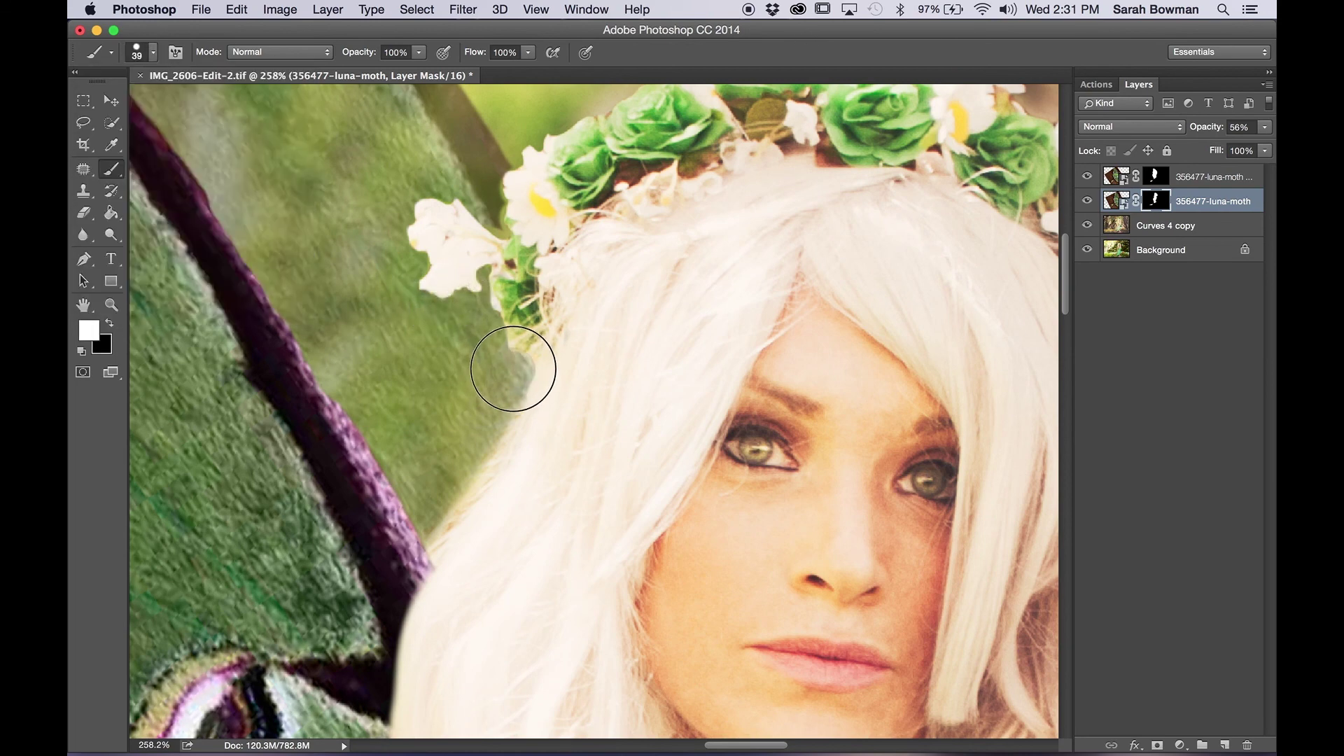
Set the lower moth layer's opacity to 100% and restore the wing edge around the white flower and daisy with a 7 px white brush.
{"action": "key", "text": "super+0"}
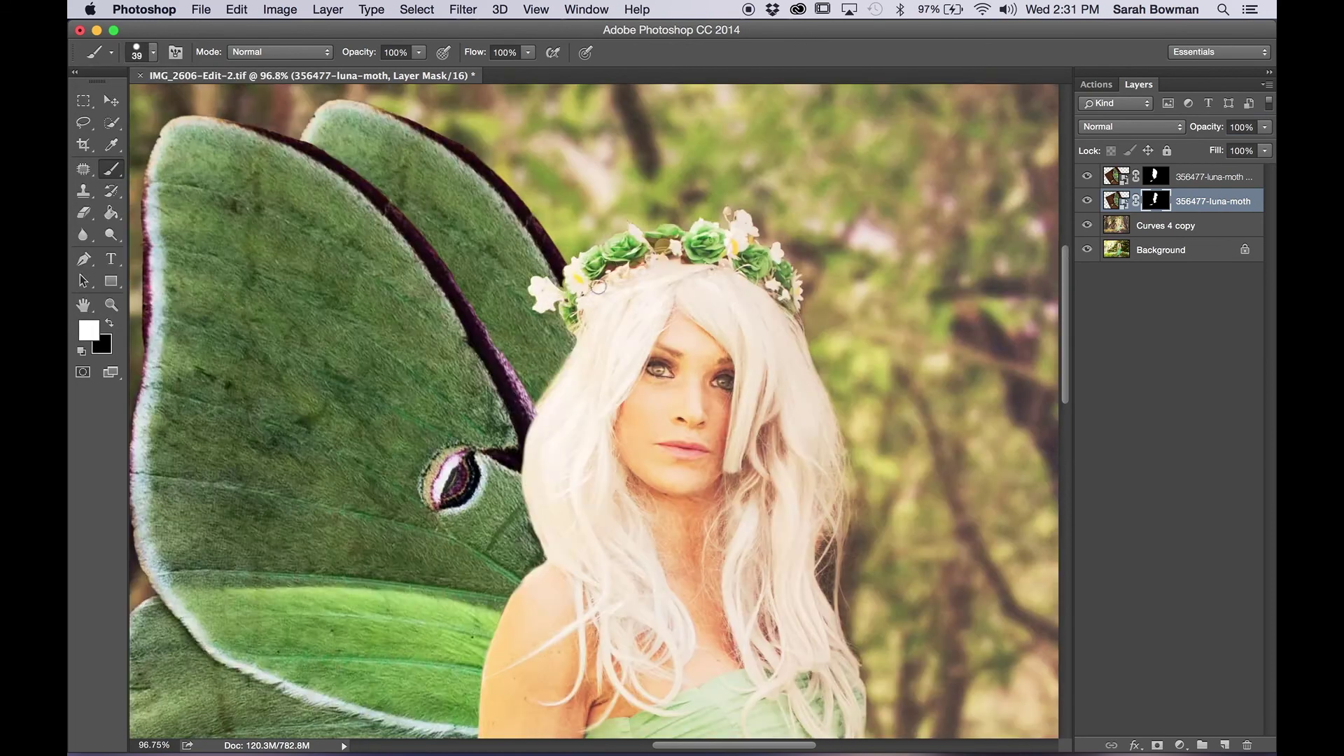
{"action": "left_click", "coordinate": [152, 52]}
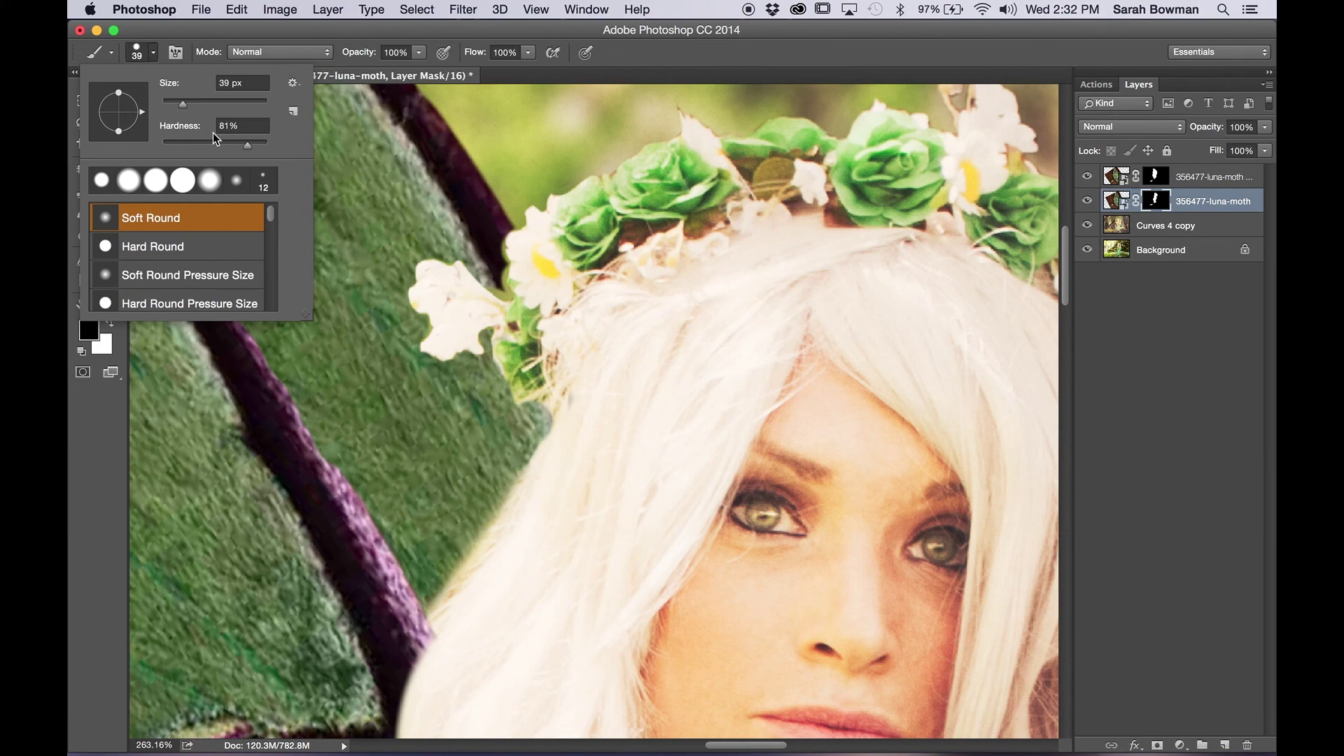
{"action": "left_click", "coordinate": [215, 142]}
{"action": "key", "text": "Return"}
{"action": "scroll", "coordinate": [518, 294], "scroll_direction": "up", "scroll_amount": 5}
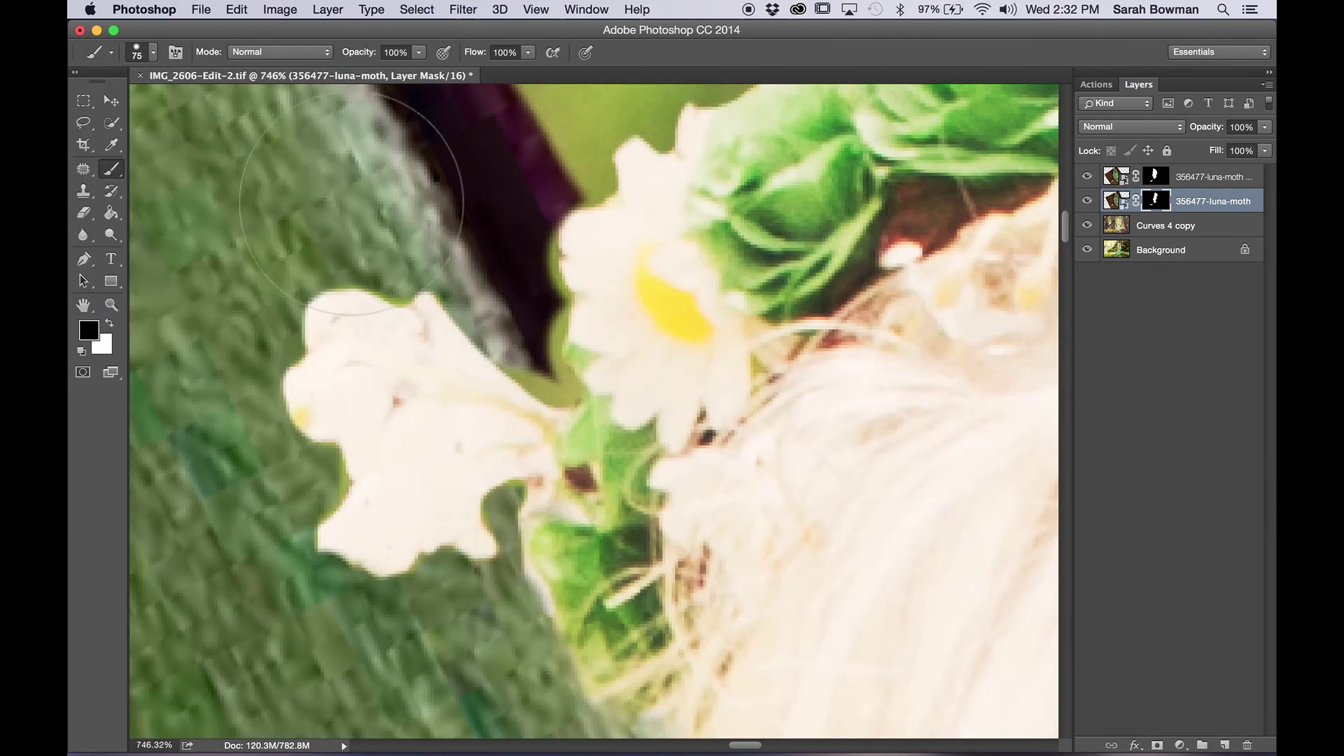
{"action": "left_click", "coordinate": [153, 52]}
{"action": "left_click_drag", "start_coordinate": [172, 105], "coordinate": [165, 105]}
{"action": "key", "text": "Return"}
{"action": "key", "text": "x"}
{"action": "mouse_move", "coordinate": [525, 364]}
{"action": "left_mouse_down"}
{"action": "mouse_move", "coordinate": [545, 393]}
{"action": "mouse_move", "coordinate": [558, 312]}
{"action": "mouse_move", "coordinate": [556, 367]}
{"action": "left_mouse_up"}
{"action": "left_click_drag", "start_coordinate": [407, 290], "coordinate": [366, 290]}
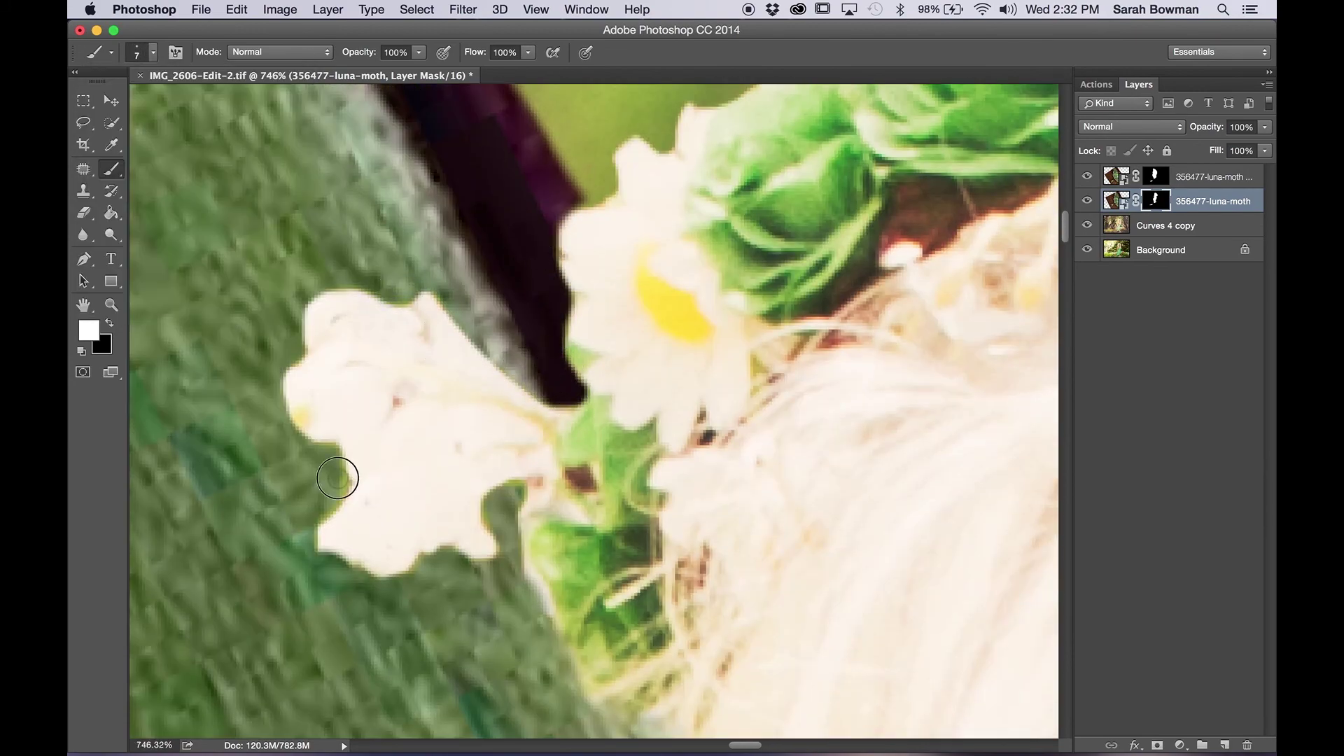
Switch to a 57 px black brush and mask the lower wing layer along the woman's elbow and forearm.
{"action": "key", "text": "x"}
{"action": "scroll", "coordinate": [594, 216], "scroll_direction": "down", "scroll_amount": 5}
{"action": "scroll", "coordinate": [612, 471], "scroll_direction": "up", "scroll_amount": 3}
{"action": "left_click", "coordinate": [153, 51]}
{"action": "left_click_drag", "start_coordinate": [165, 105], "coordinate": [170, 105]}
{"action": "key", "text": "Return"}
{"action": "left_click_drag", "start_coordinate": [615, 572], "coordinate": [606, 526]}
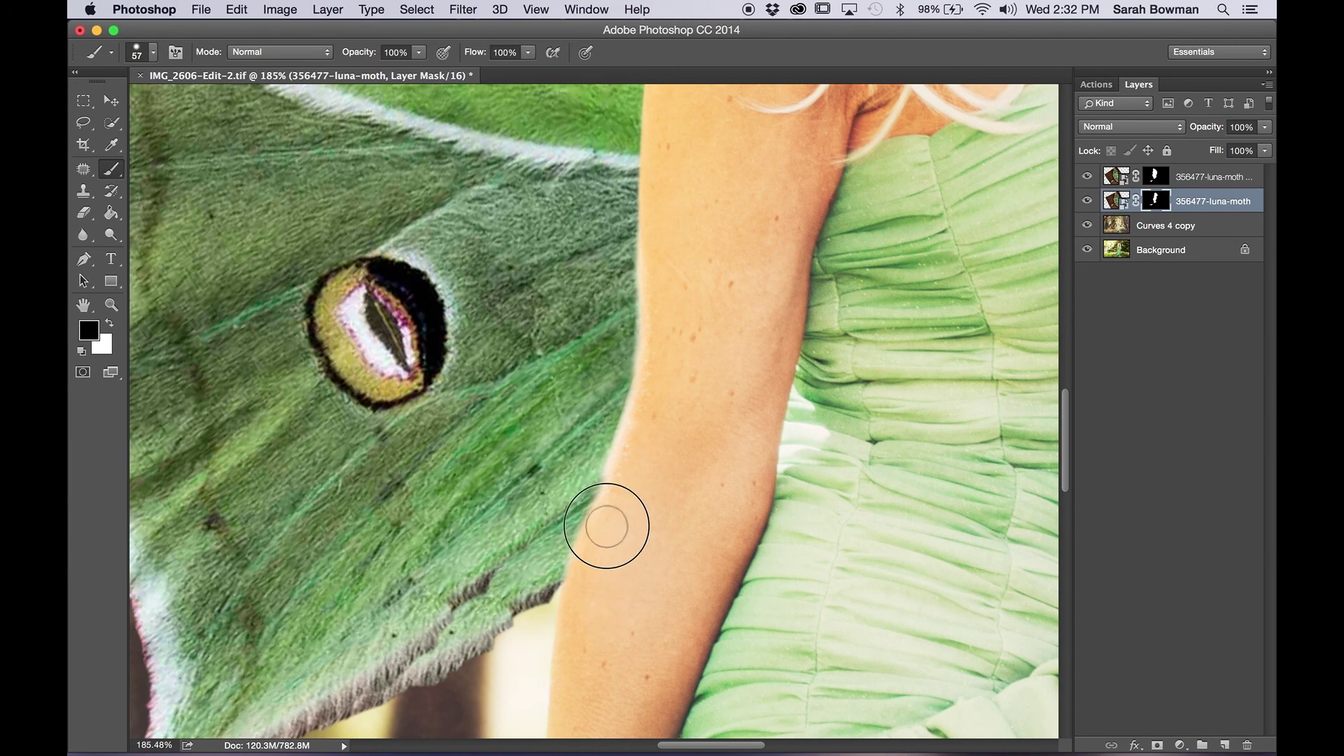
Undo a white mask dab beside the forearm and retouch the mask at the wing's lower edge.
{"action": "key", "text": "x"}
{"action": "key", "text": "x"}
{"action": "left_click", "coordinate": [566, 591]}
{"action": "key", "text": "super+z"}
{"action": "left_click", "coordinate": [590, 569]}
Group the two luna moth layers and toggle the group's visibility to compare the photo with and without wings.
{"action": "scroll", "coordinate": [590, 602], "scroll_direction": "down", "scroll_amount": 5}
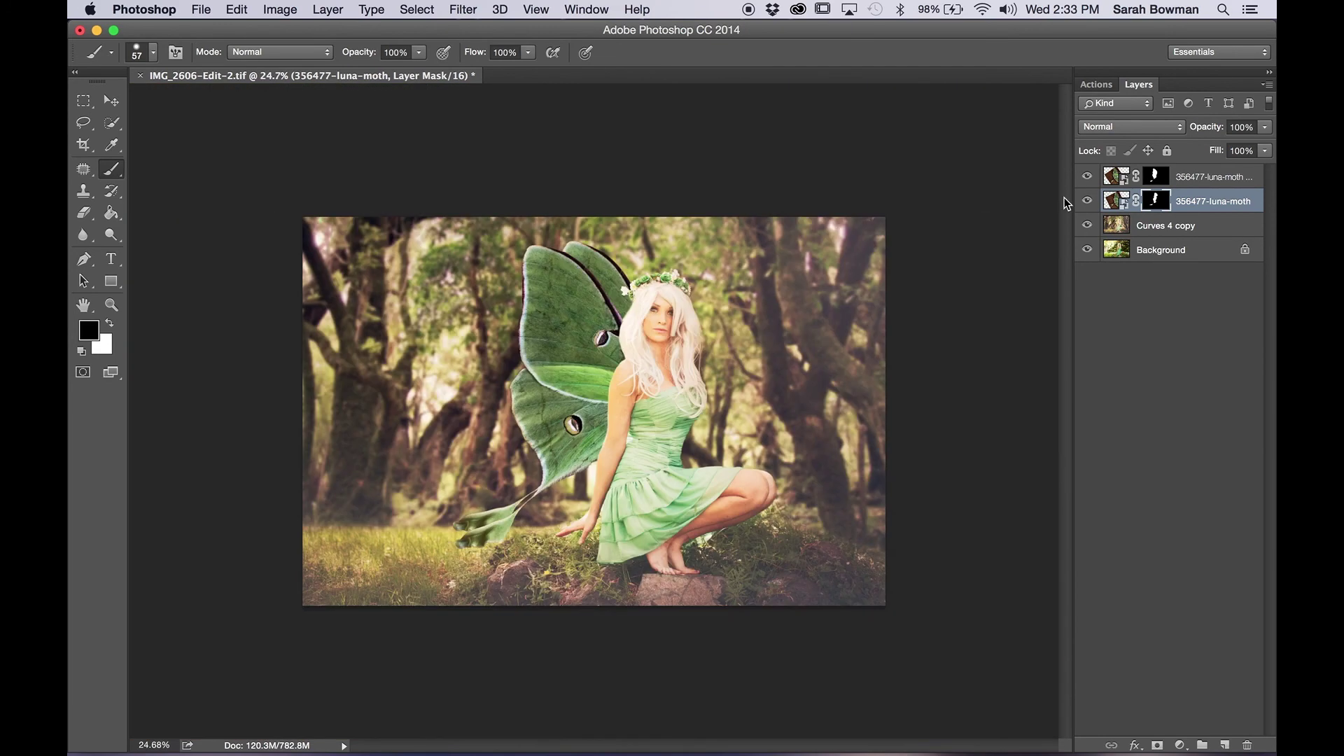
{"action": "left_click", "coordinate": [1219, 175]}
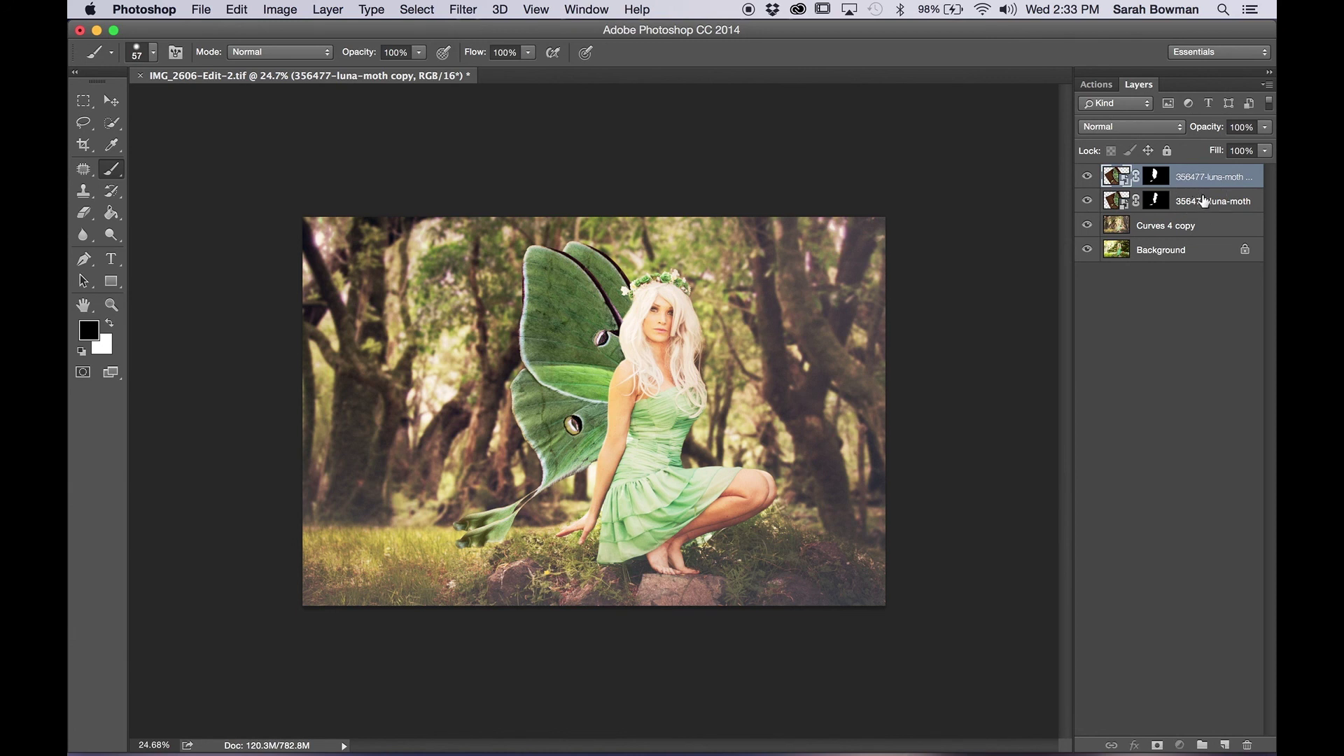
{"action": "left_click", "coordinate": [1204, 201], "text": "shift"}
{"action": "left_click_drag", "start_coordinate": [1204, 201], "coordinate": [1204, 744]}
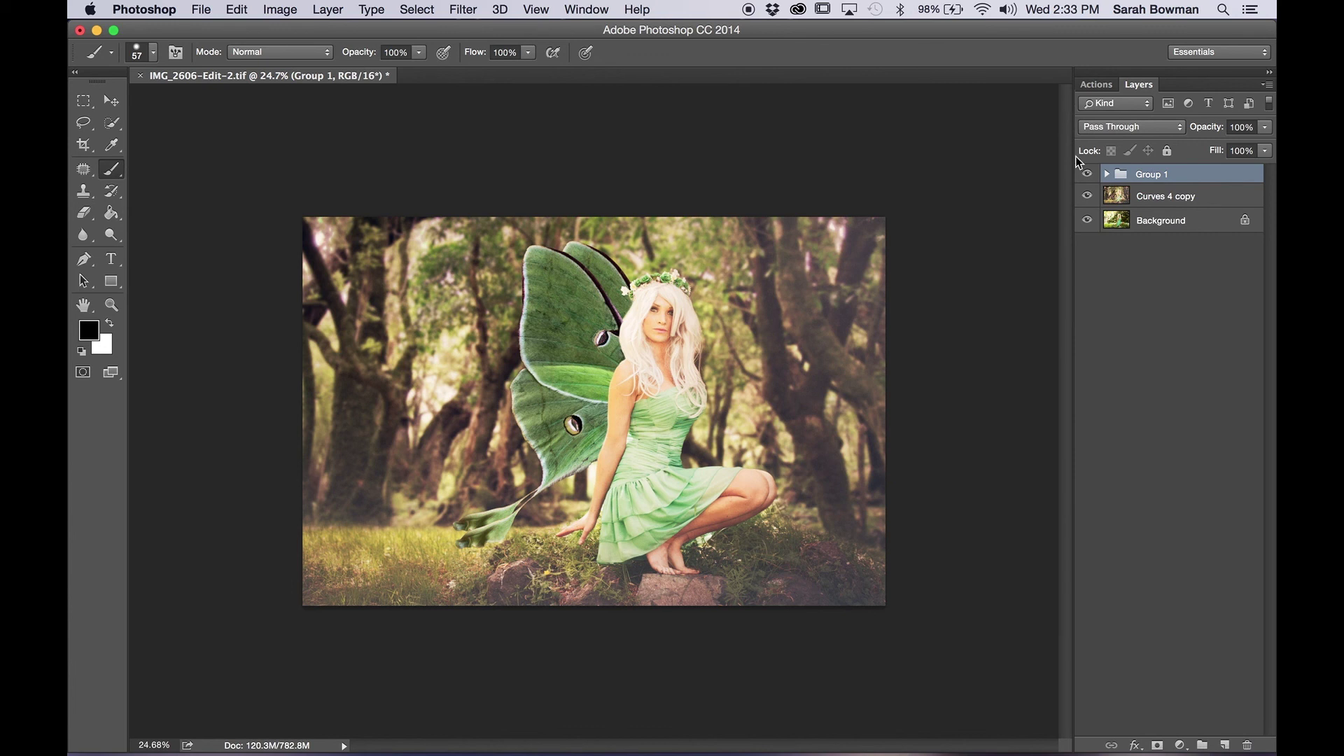
{"action": "left_click", "coordinate": [1087, 174]}
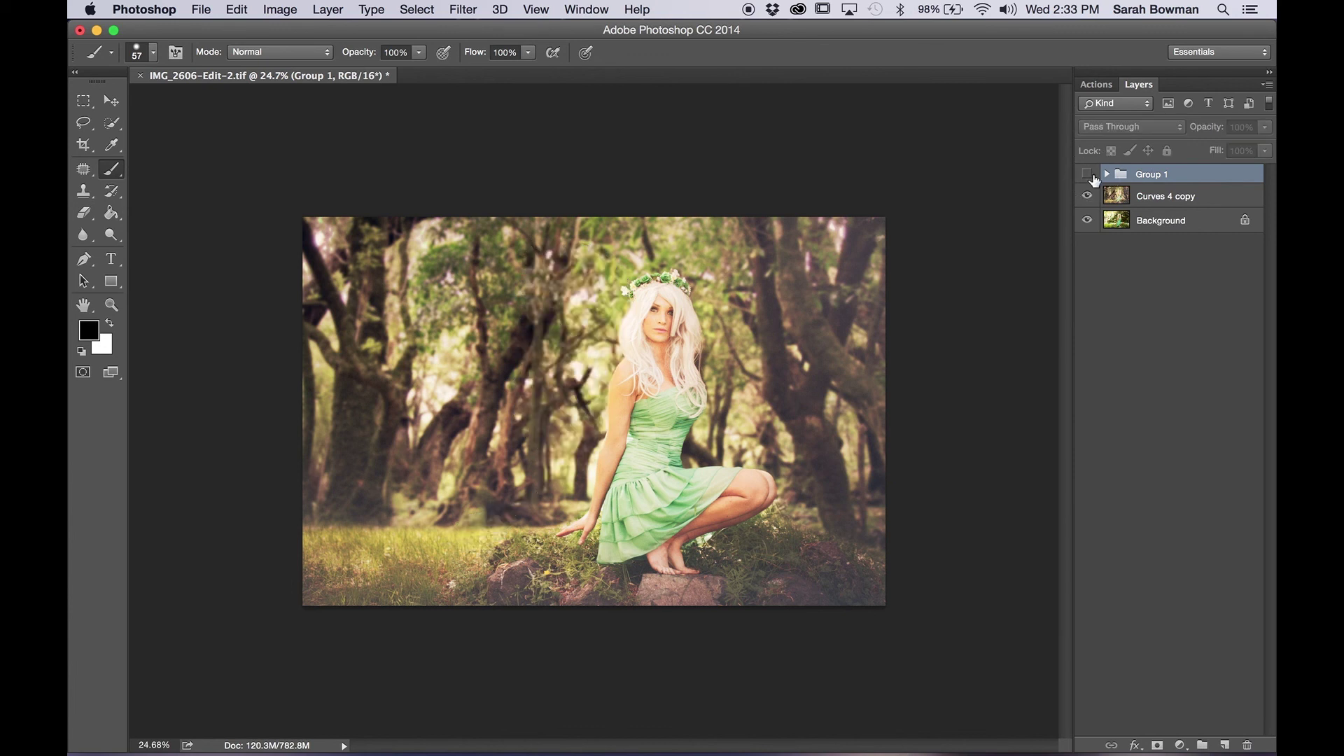
{"action": "left_click", "coordinate": [1086, 174]}
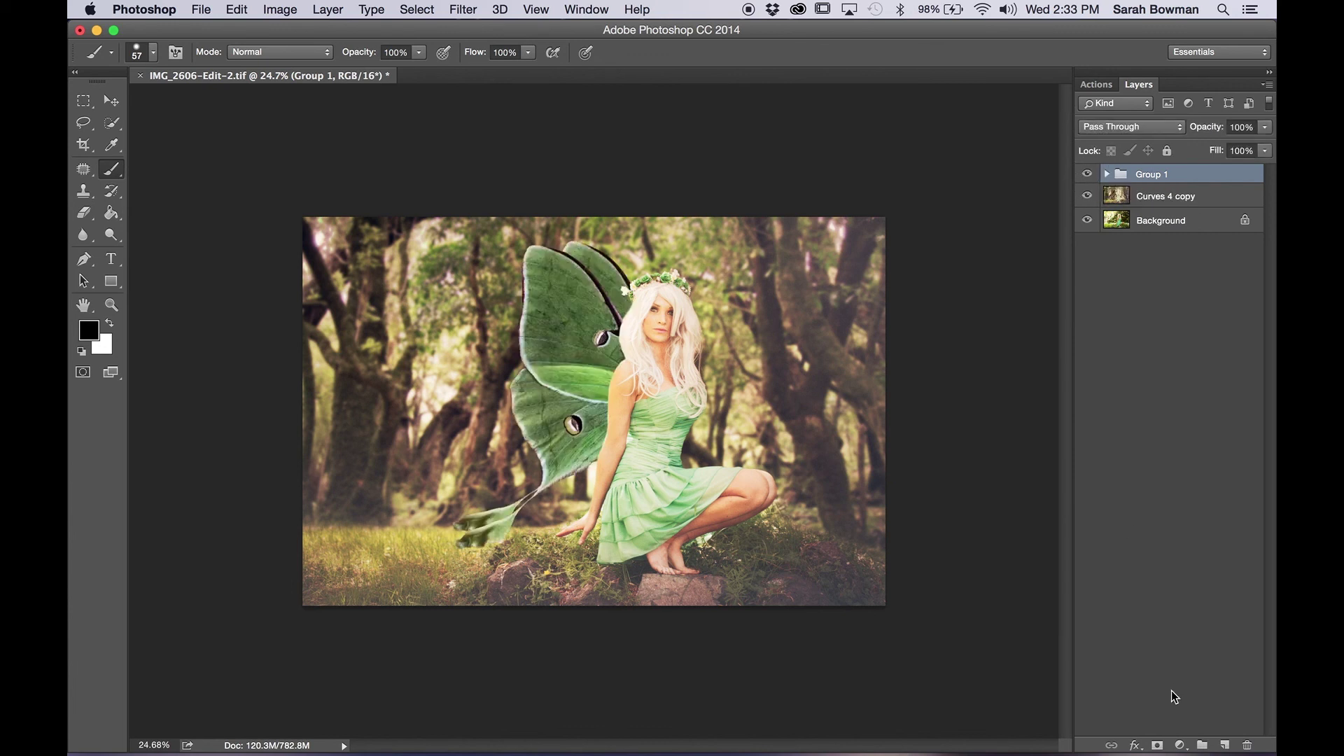
Add a Curves adjustment layer above the wing group and raise its RGB midtones slightly.
{"action": "left_click", "coordinate": [1179, 743]}
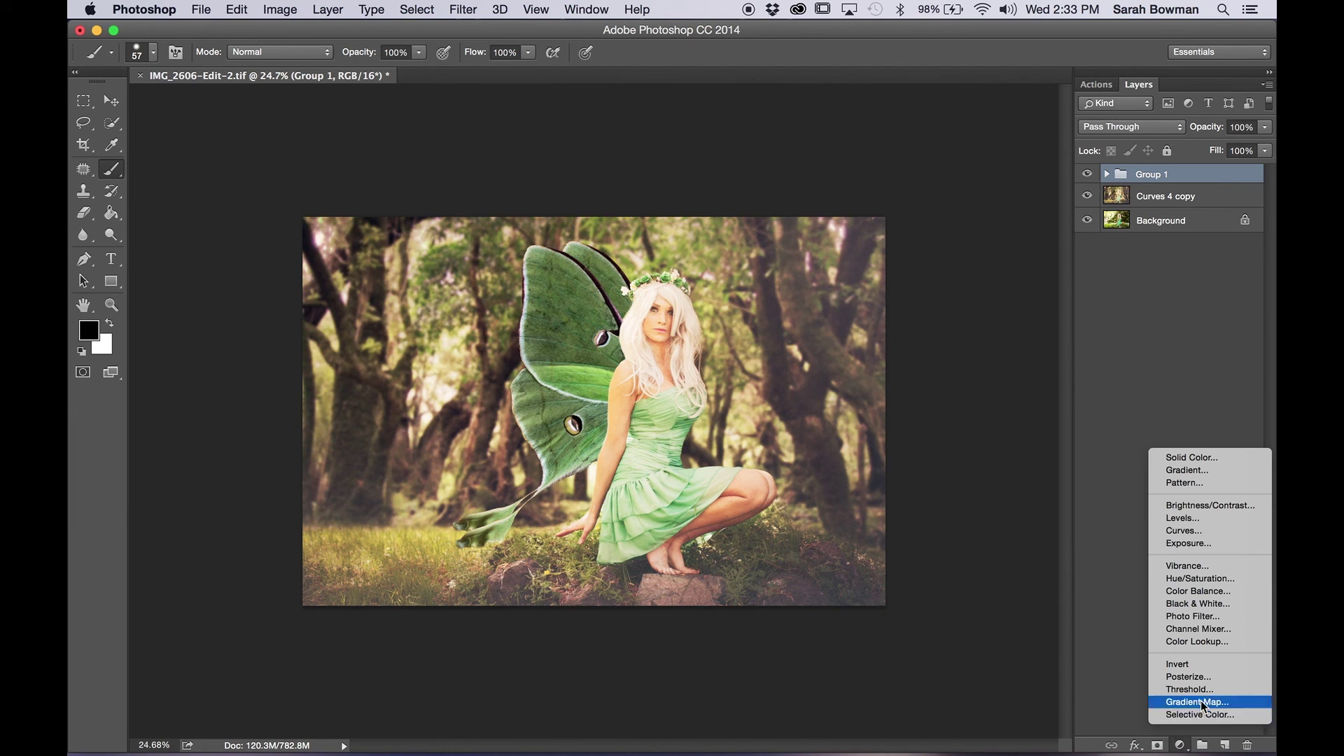
{"action": "left_click", "coordinate": [1204, 533]}
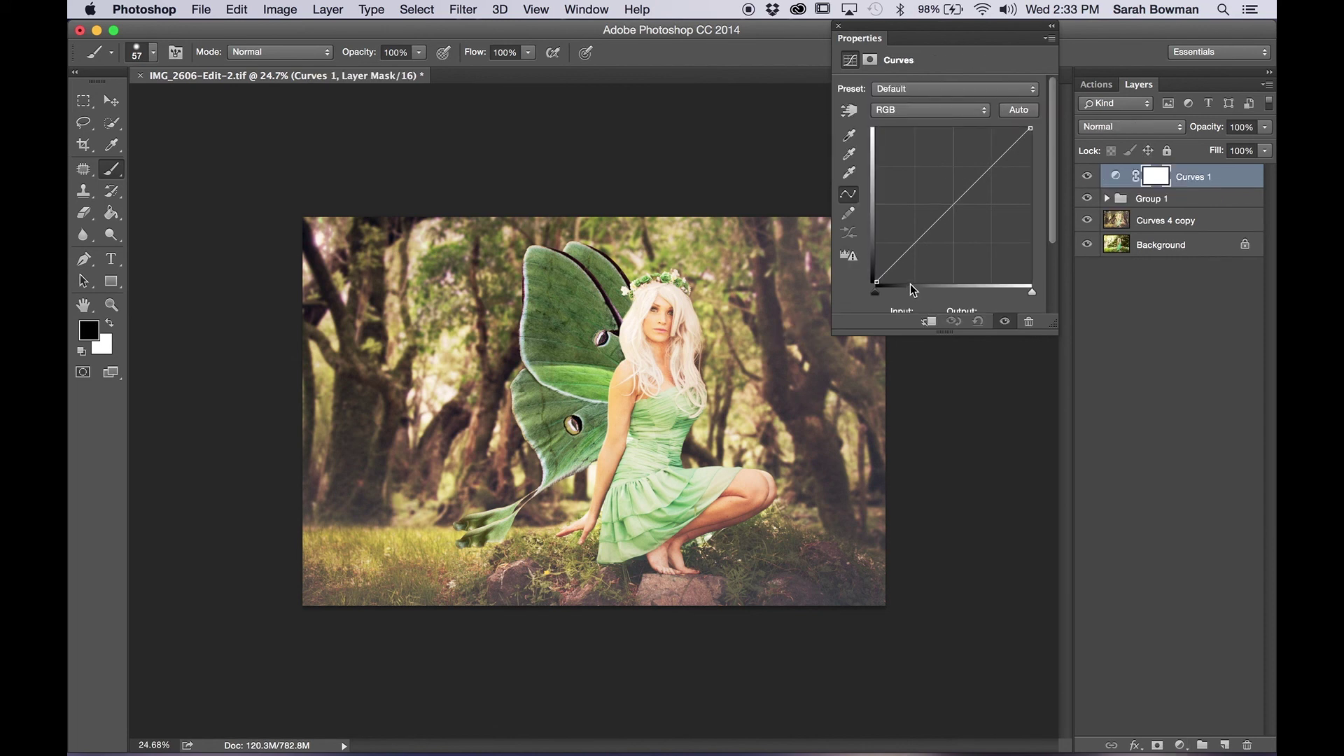
{"action": "left_click", "coordinate": [939, 209]}
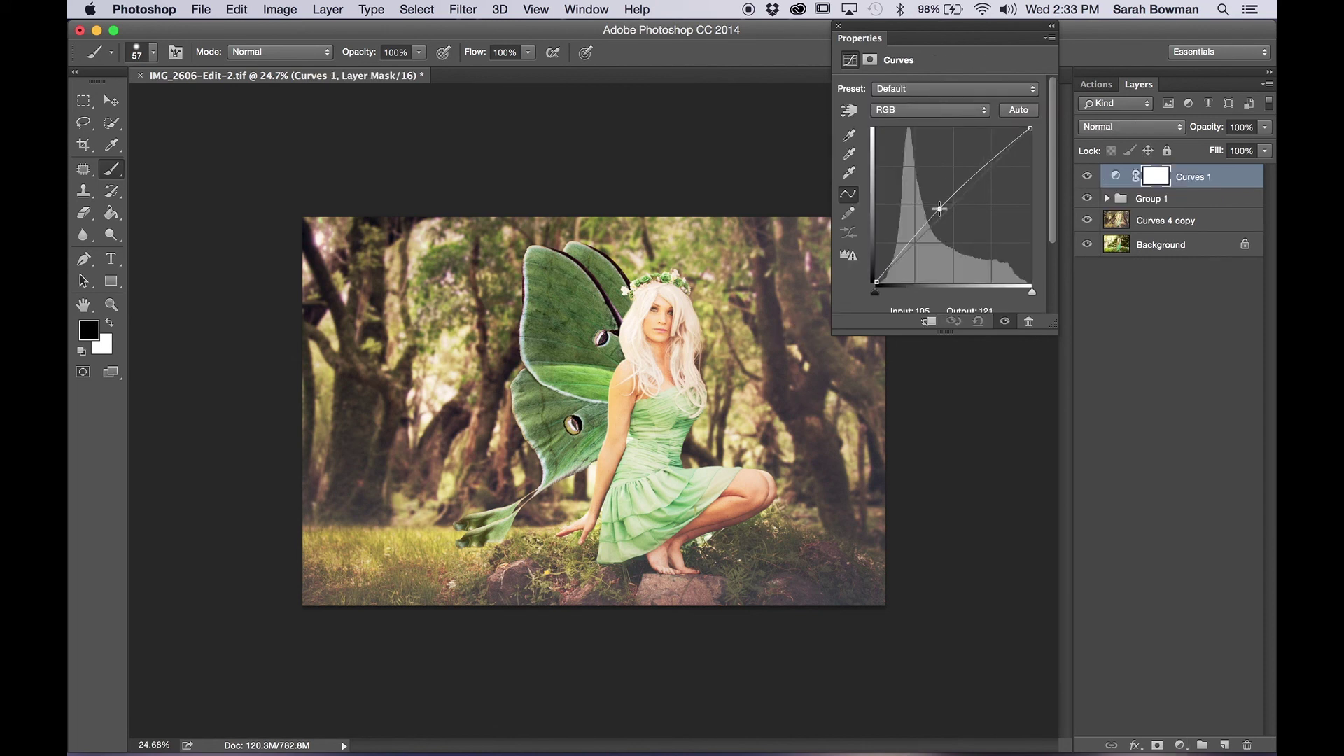
{"action": "left_click_drag", "start_coordinate": [939, 209], "coordinate": [936, 209]}
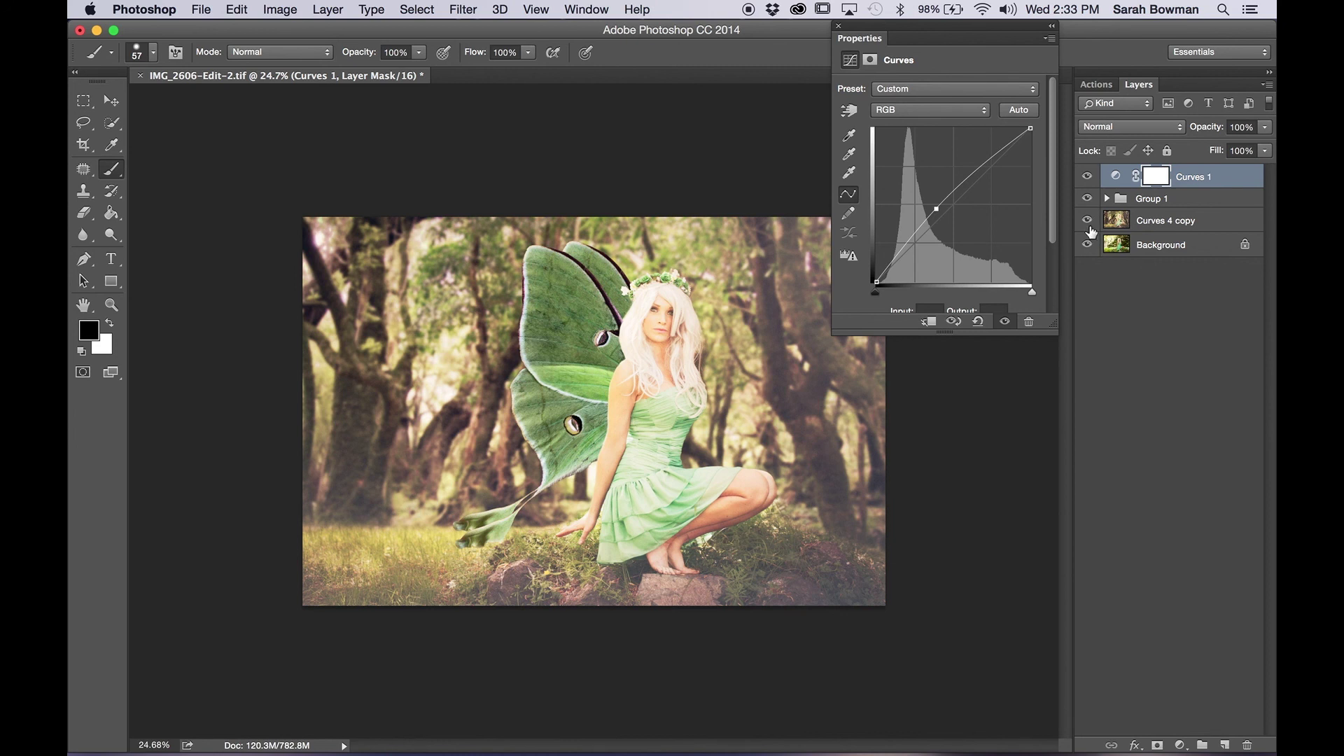
Clip the Curves layer to the wing group and toggle its visibility to compare the effect.
{"action": "left_click", "coordinate": [1191, 185], "text": "alt"}
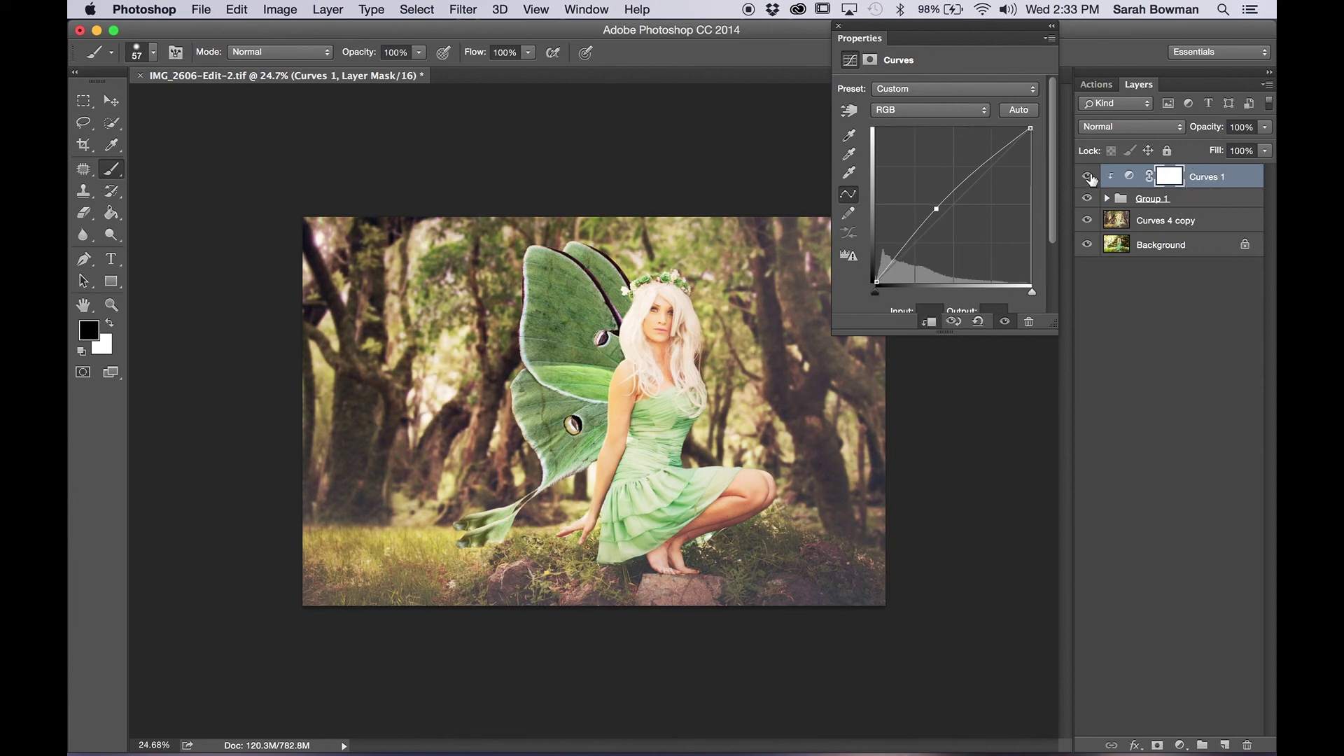
{"action": "left_click", "coordinate": [1088, 177]}
{"action": "left_click", "coordinate": [1088, 176]}
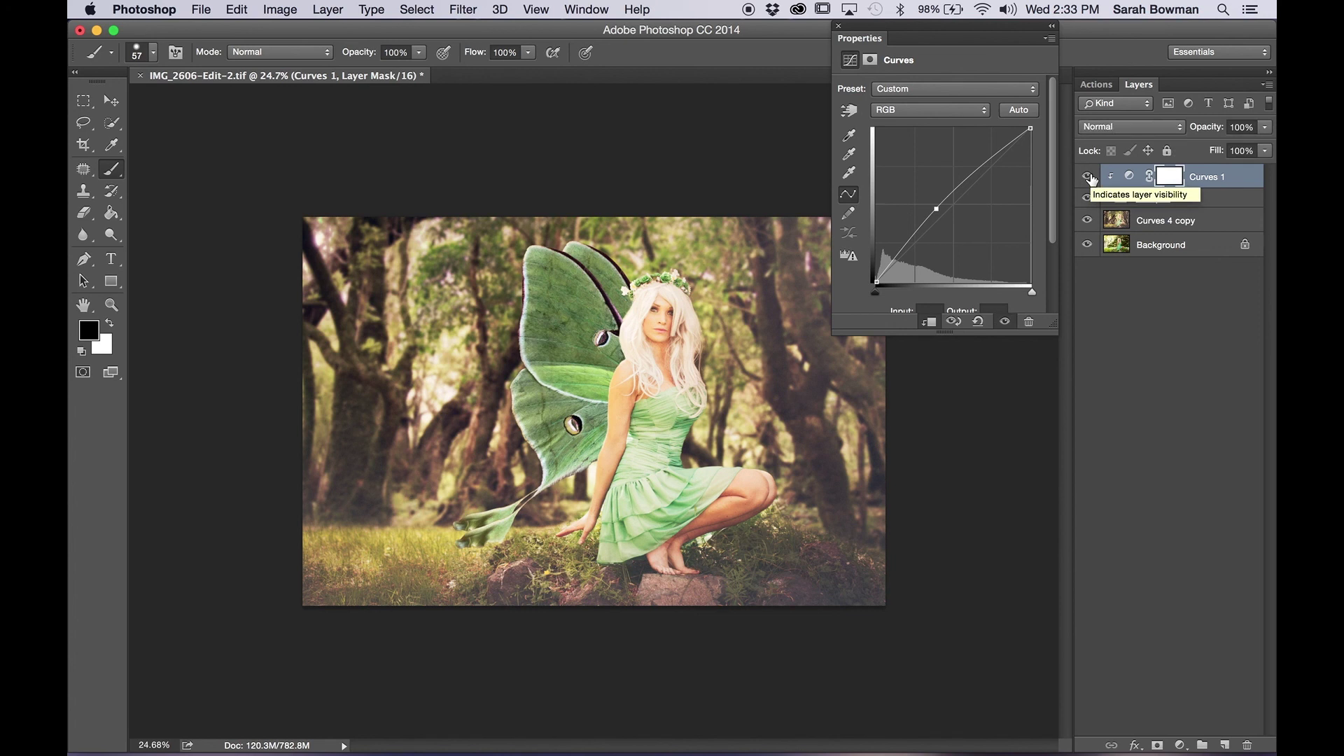
Brighten the wings further by raising the midtones in Curves 1 and pull the shadow end of the curve down slightly.
{"action": "left_click_drag", "start_coordinate": [936, 209], "coordinate": [927, 204]}
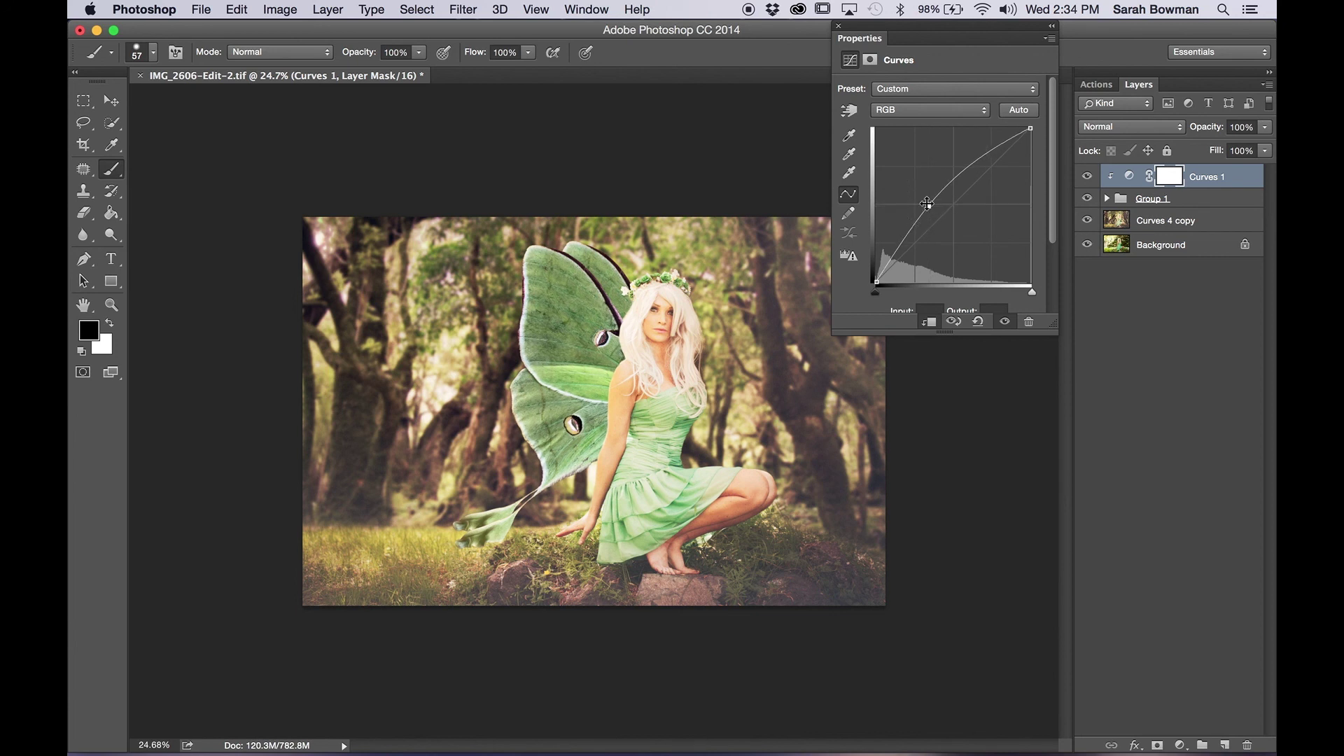
{"action": "left_click_drag", "start_coordinate": [884, 266], "coordinate": [886, 274]}
{"action": "left_click", "coordinate": [838, 26]}
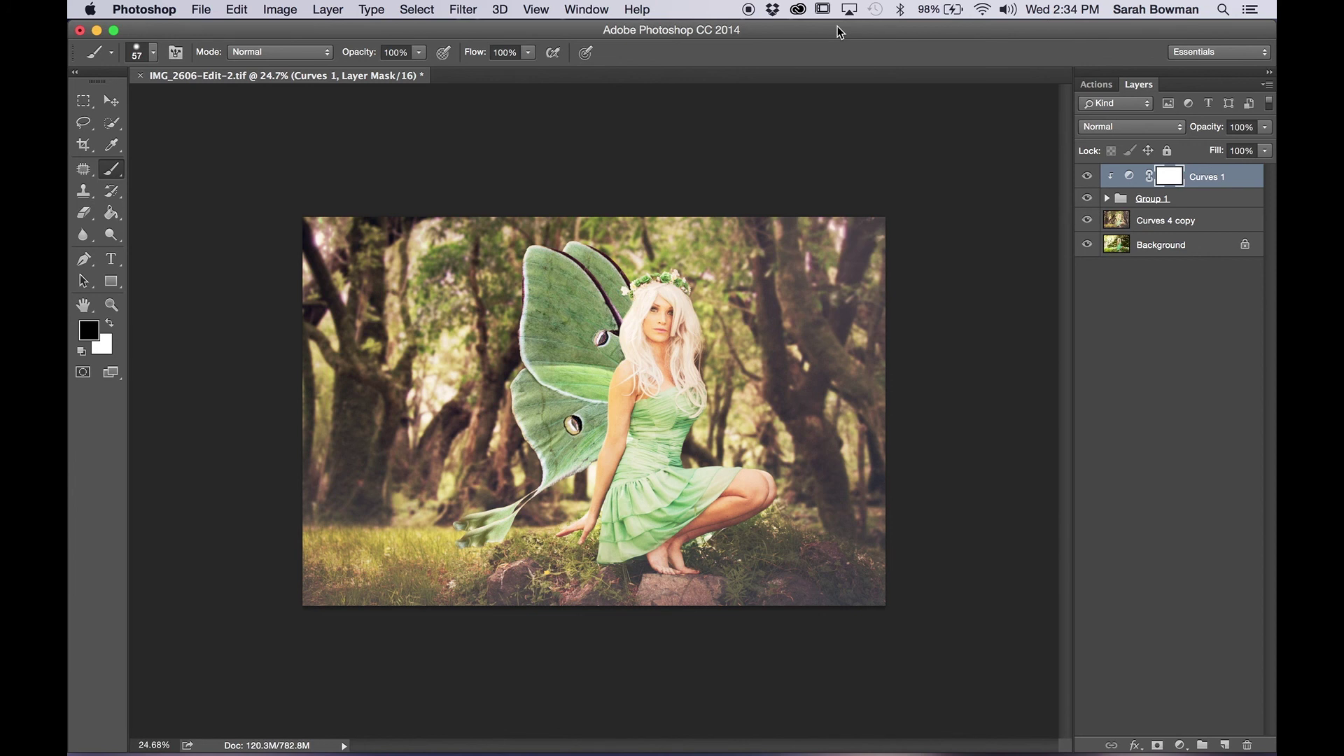
Create a new empty layer with default settings above the Curves layer.
{"action": "left_click", "coordinate": [337, 9]}
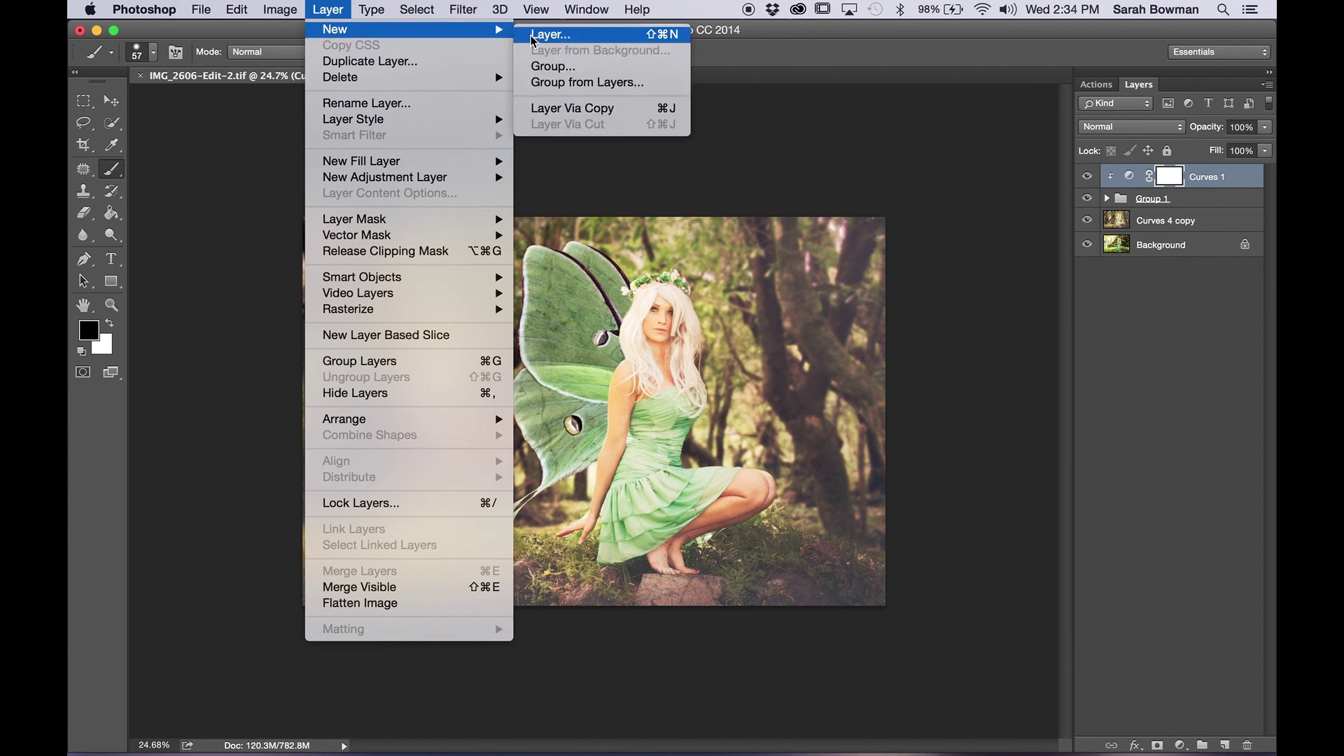
{"action": "left_click", "coordinate": [533, 38]}
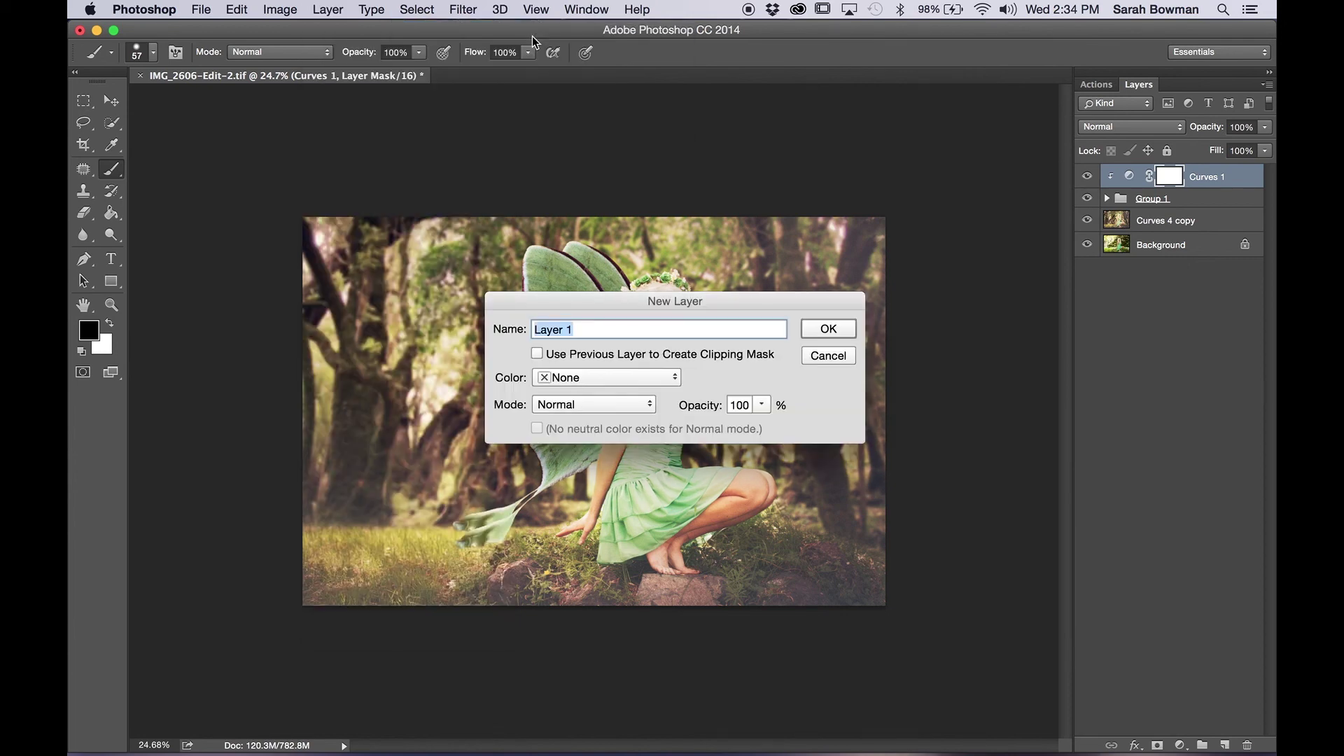
{"action": "left_click", "coordinate": [820, 330]}
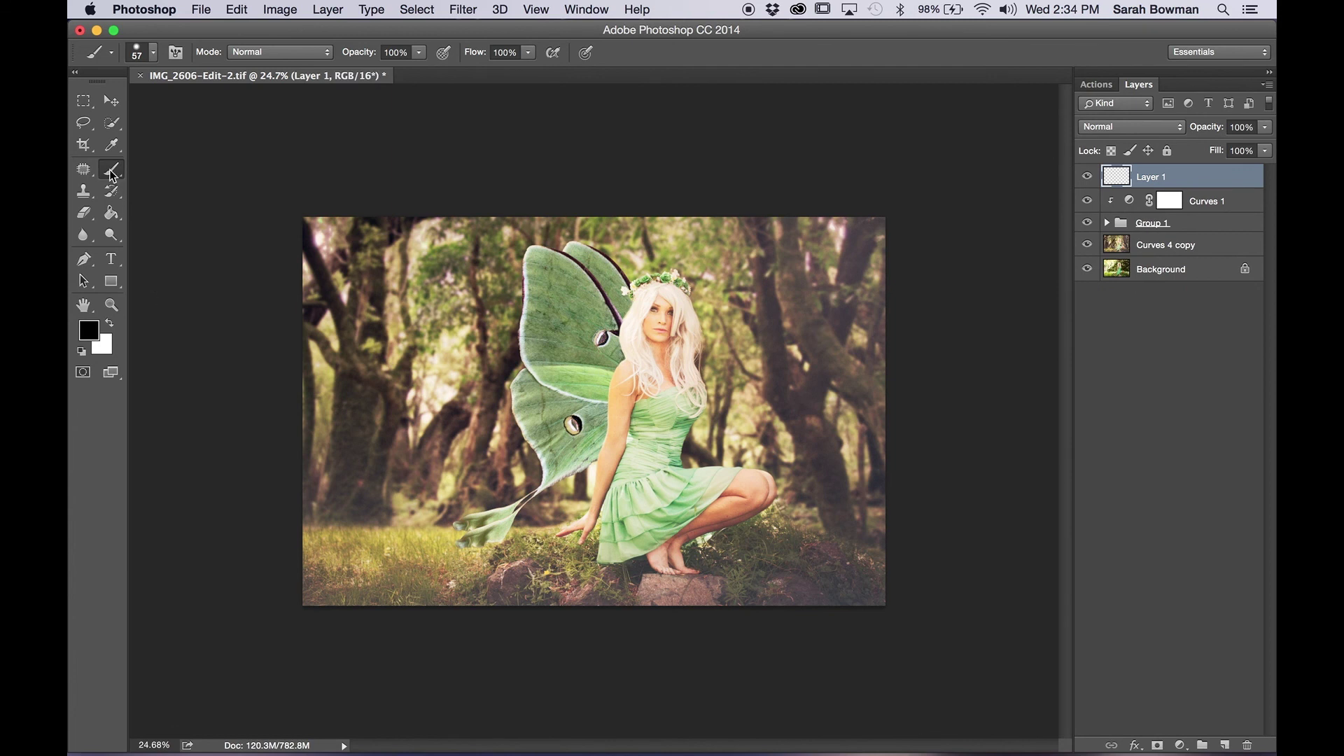
Browse the wing brush presets, trying the wing15-left and wing7-left tips against the image.
{"action": "left_click", "coordinate": [152, 53]}
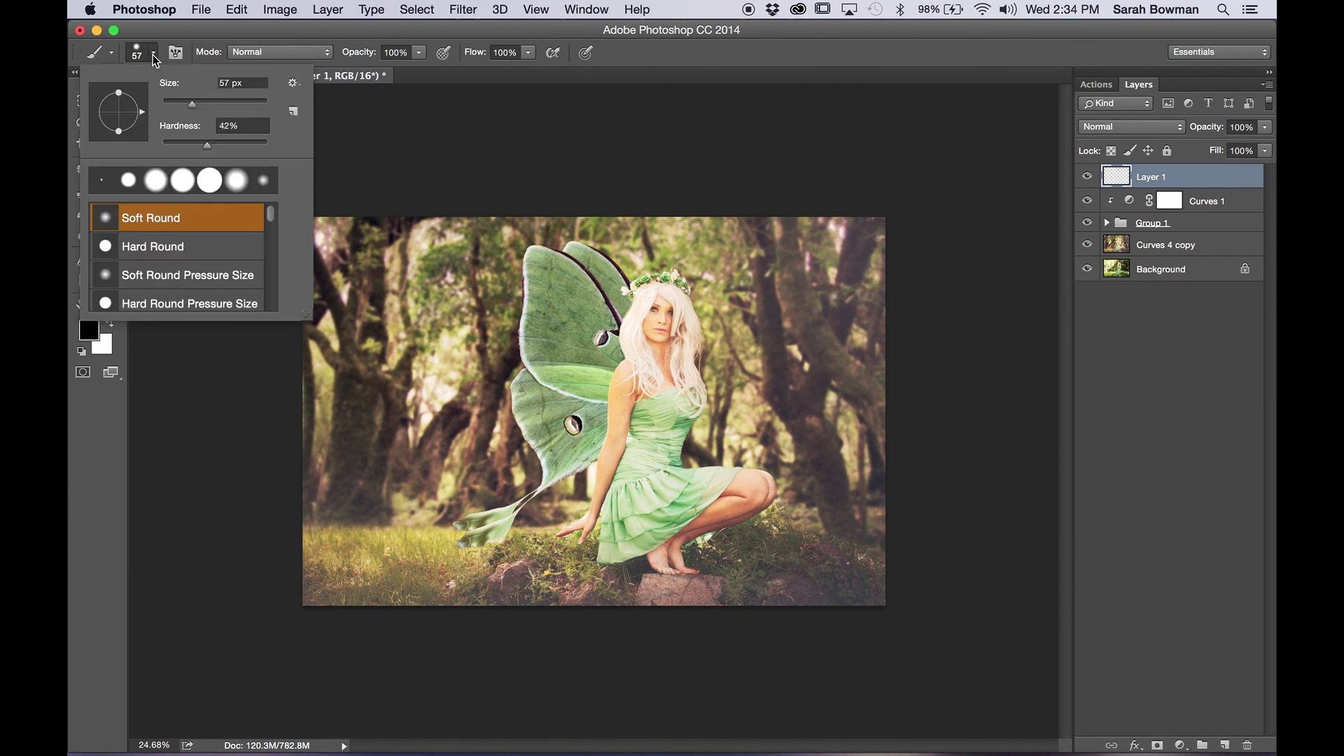
{"action": "scroll", "coordinate": [158, 227], "scroll_direction": "down", "scroll_amount": 15}
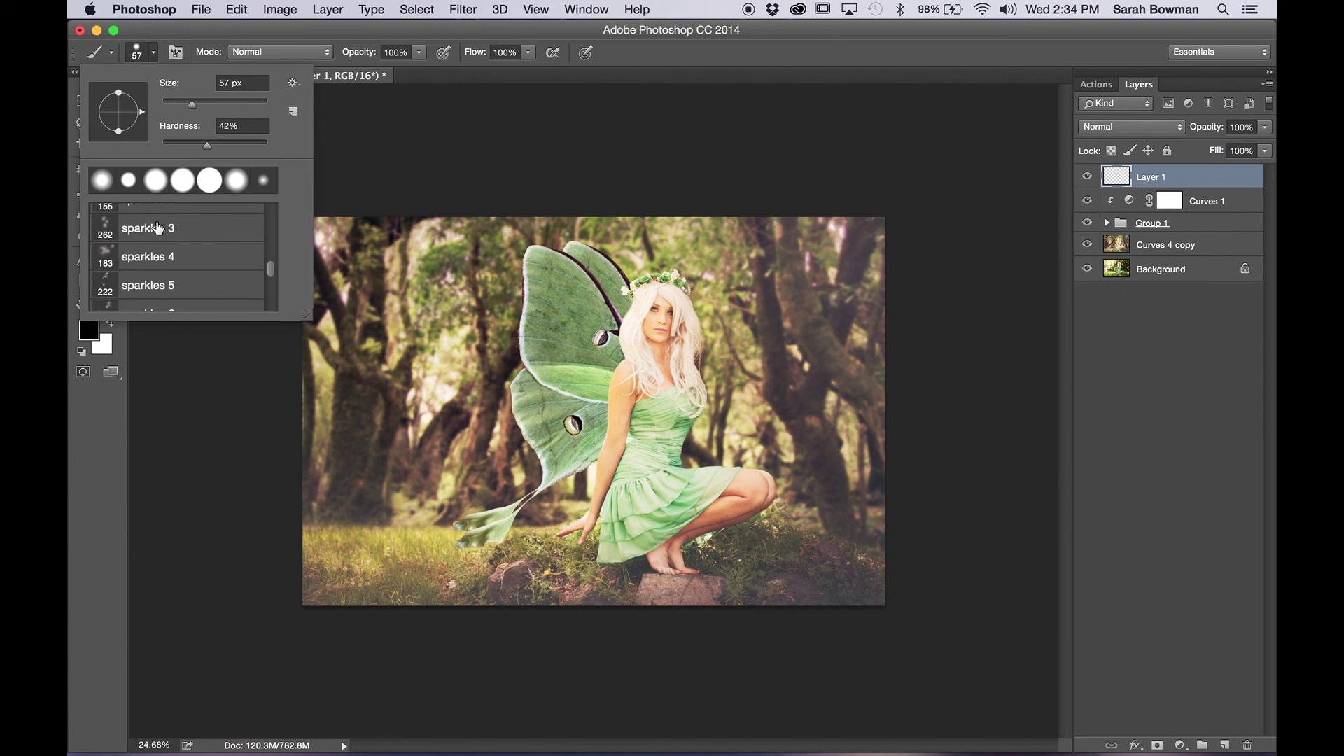
{"action": "scroll", "coordinate": [158, 227], "scroll_direction": "up", "scroll_amount": 5}
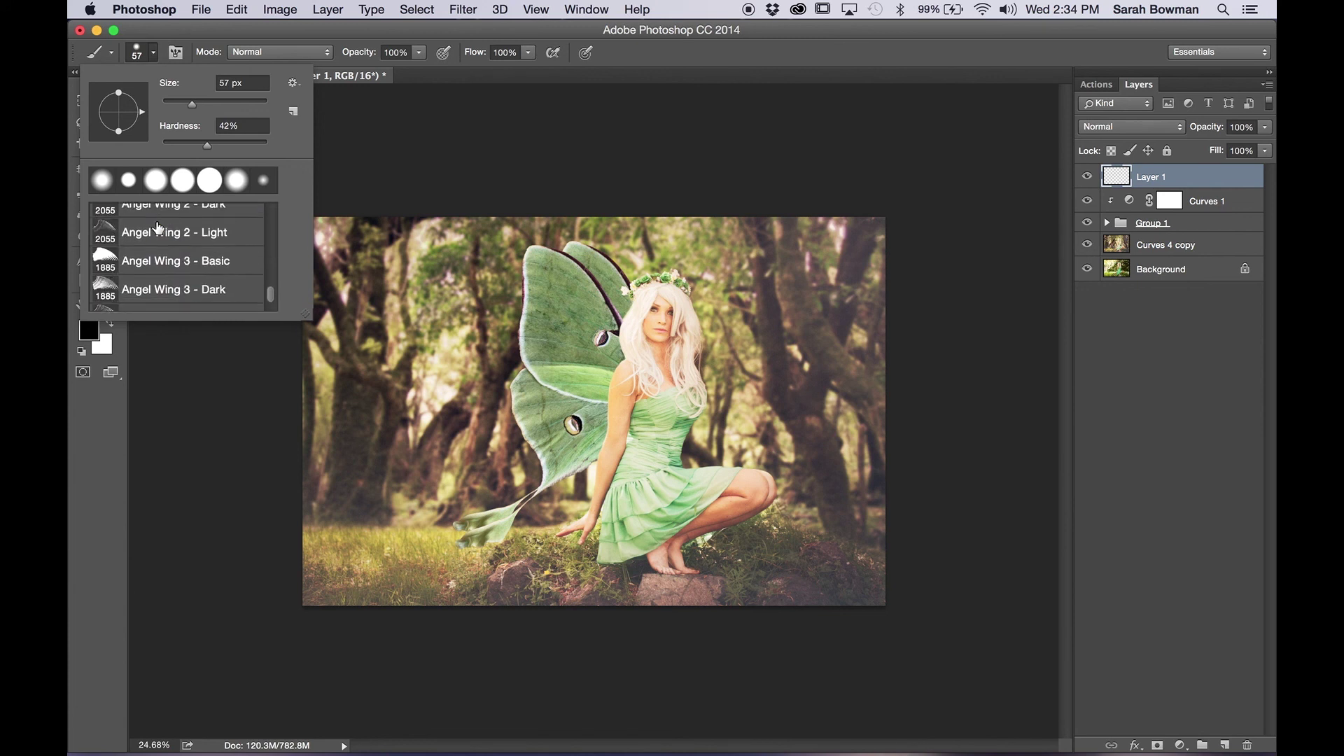
{"action": "scroll", "coordinate": [158, 227], "scroll_direction": "up", "scroll_amount": 8}
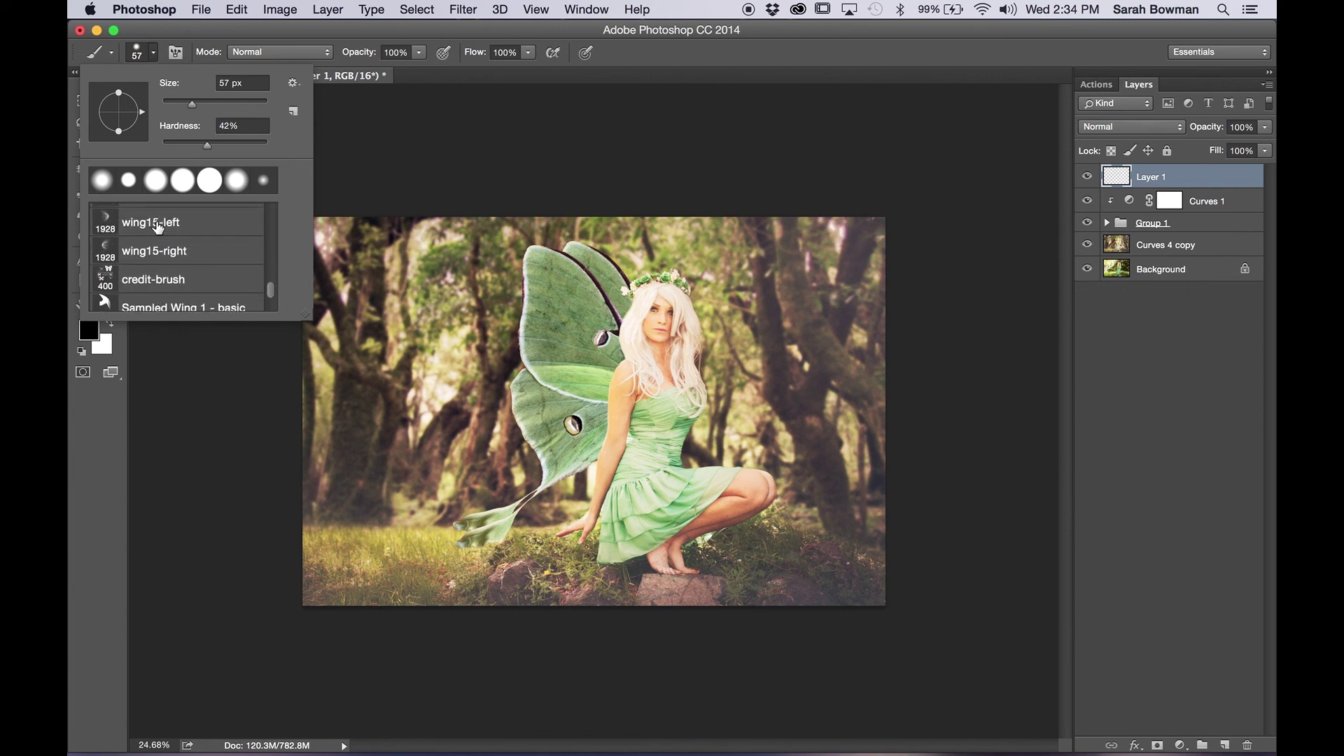
{"action": "left_click", "coordinate": [152, 280]}
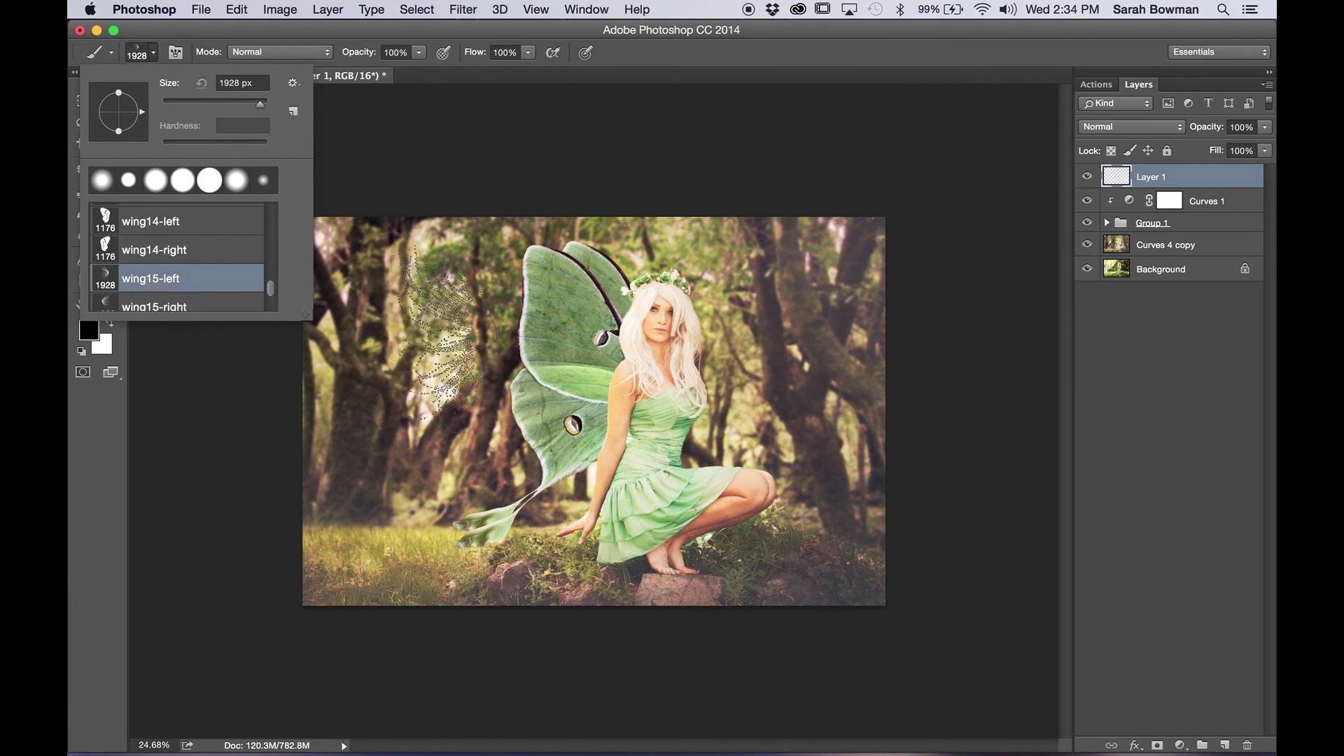
{"action": "scroll", "coordinate": [147, 235], "scroll_direction": "up", "scroll_amount": 9}
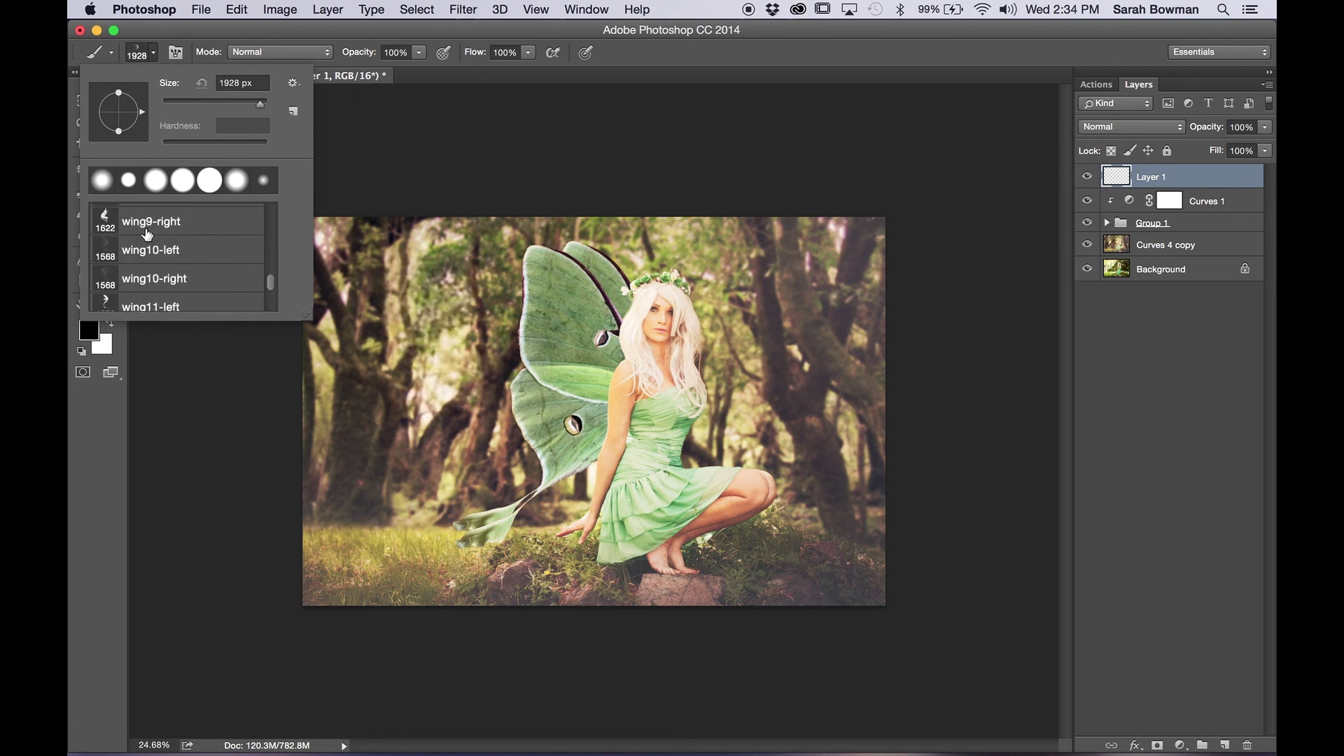
{"action": "scroll", "coordinate": [147, 235], "scroll_direction": "up", "scroll_amount": 3}
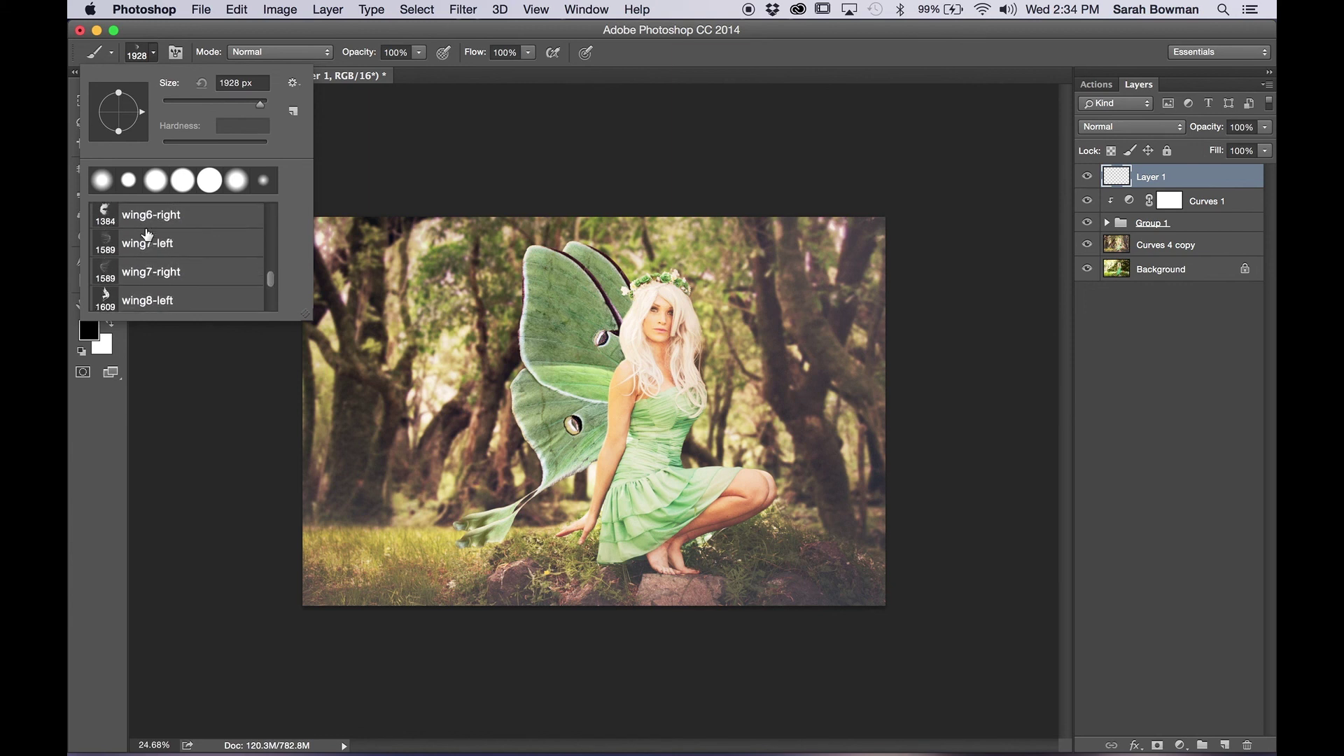
{"action": "scroll", "coordinate": [147, 234], "scroll_direction": "up", "scroll_amount": 1}
{"action": "left_click", "coordinate": [140, 280]}
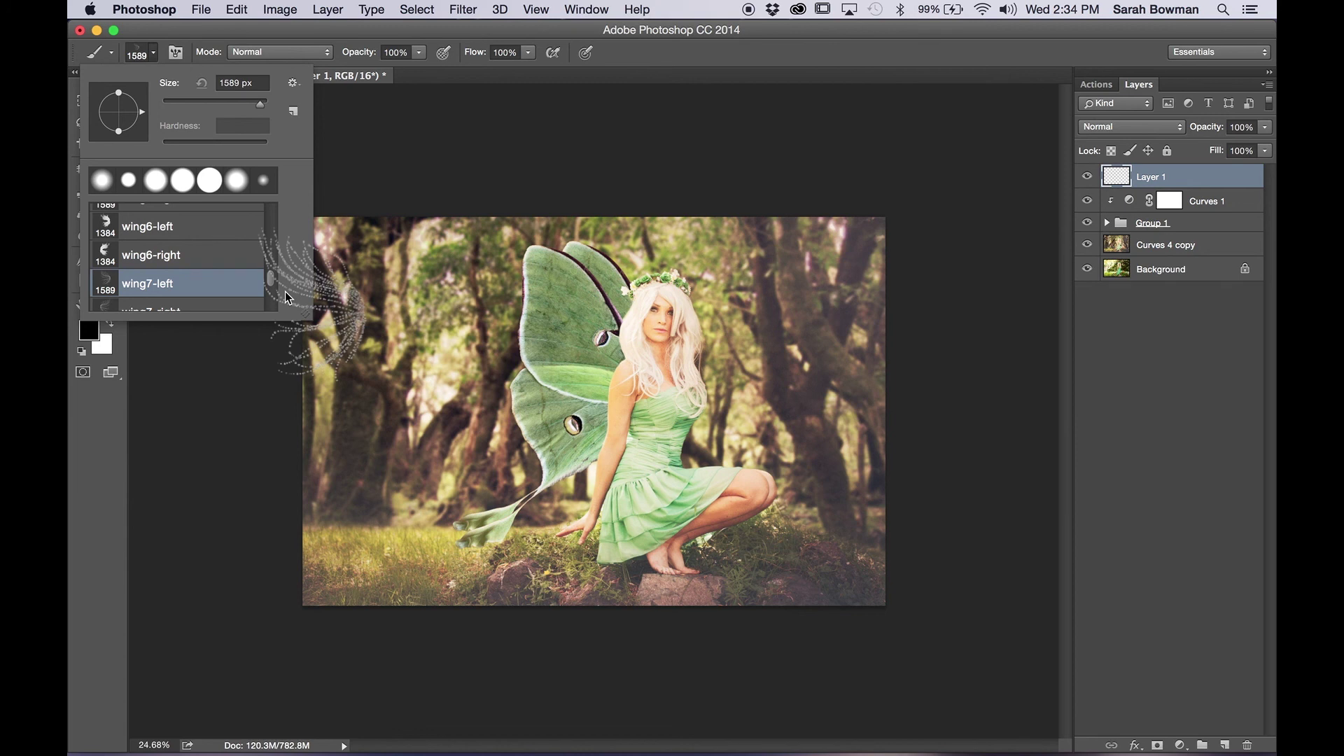
Choose the wing3-left brush preset and make white the foreground color.
{"action": "scroll", "coordinate": [218, 272], "scroll_direction": "up", "scroll_amount": 2}
{"action": "scroll", "coordinate": [219, 272], "scroll_direction": "up", "scroll_amount": 2}
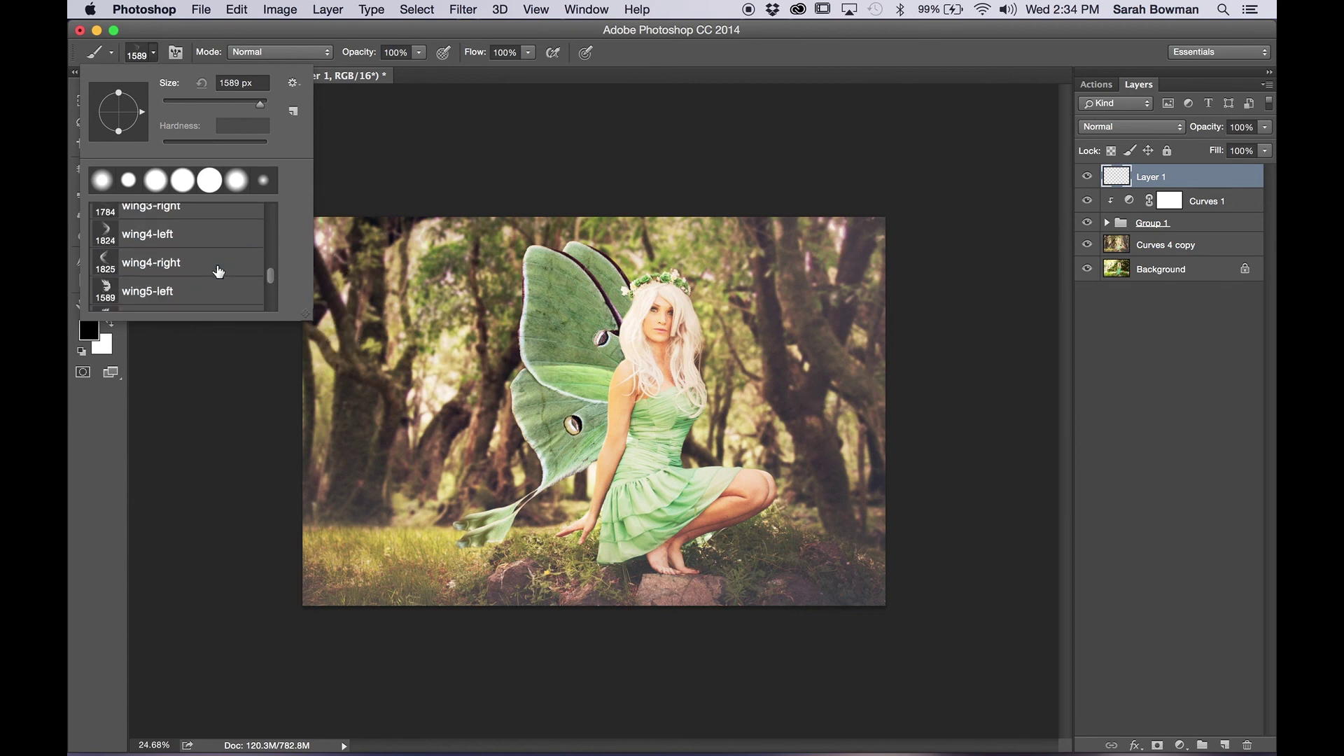
{"action": "scroll", "coordinate": [219, 271], "scroll_direction": "up", "scroll_amount": 1}
{"action": "scroll", "coordinate": [218, 271], "scroll_direction": "up", "scroll_amount": 2}
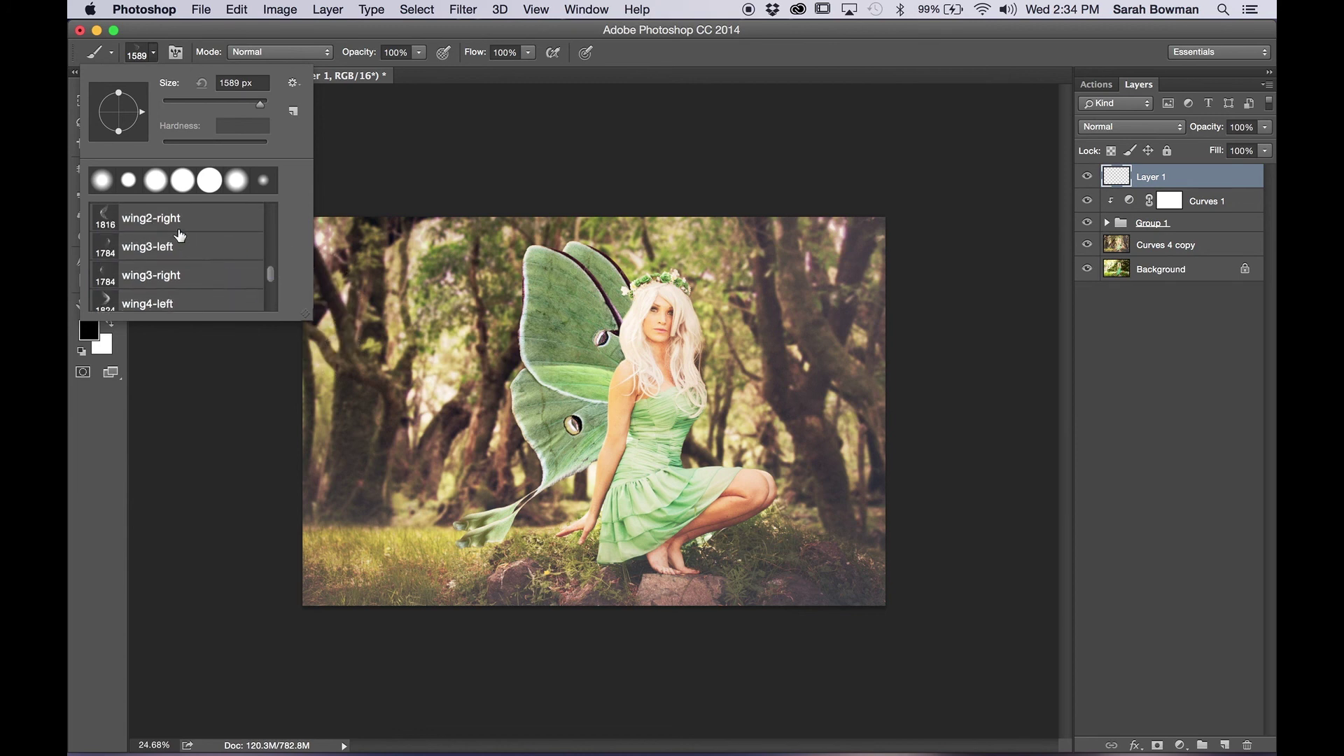
{"action": "scroll", "coordinate": [162, 221], "scroll_direction": "up", "scroll_amount": 1}
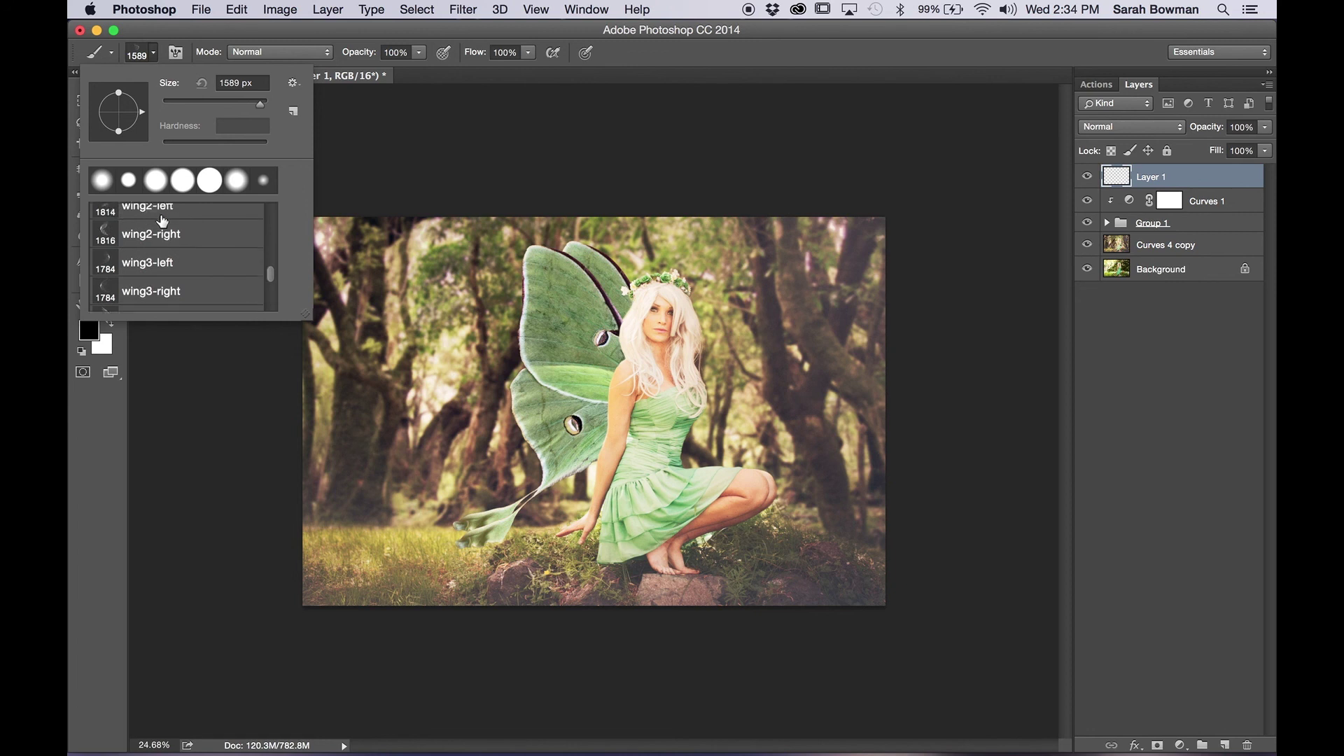
{"action": "left_click", "coordinate": [146, 266]}
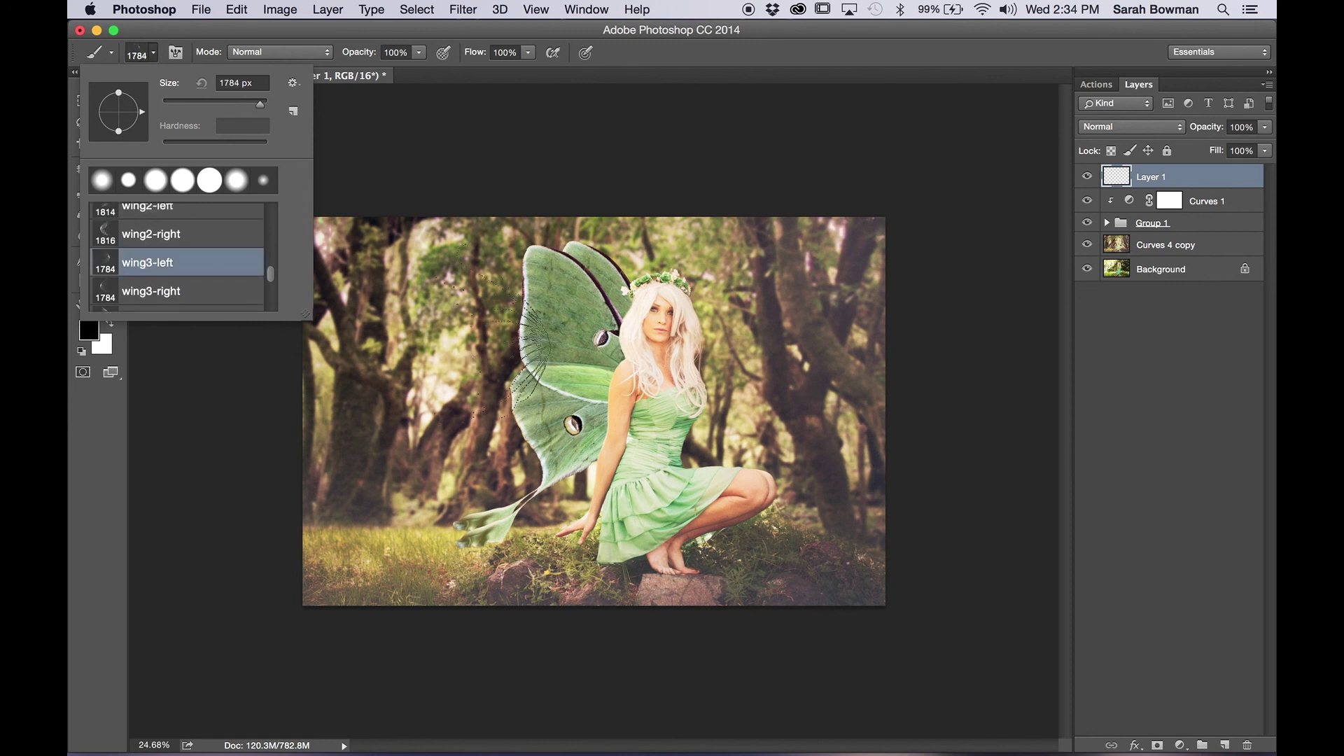
{"action": "left_click", "coordinate": [656, 45]}
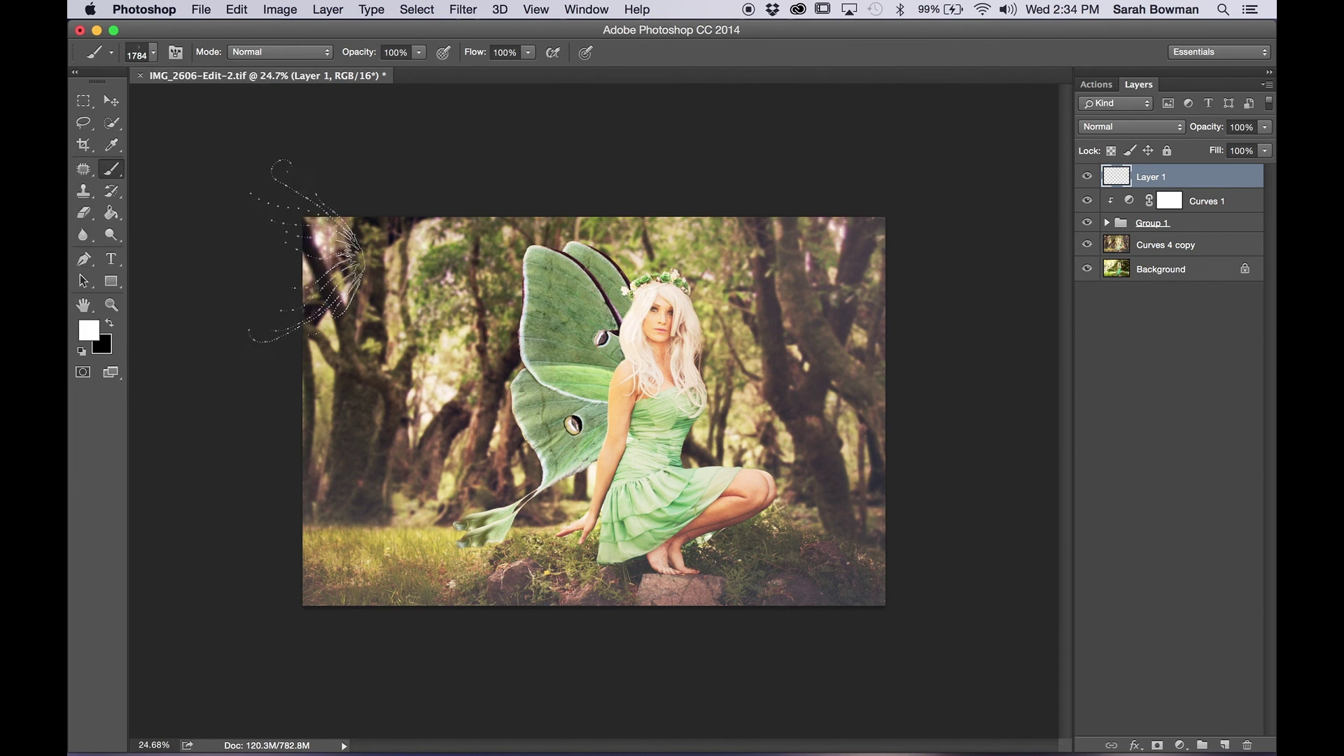
Set the wing3-left brush size to 3000 px.
{"action": "left_click", "coordinate": [145, 55]}
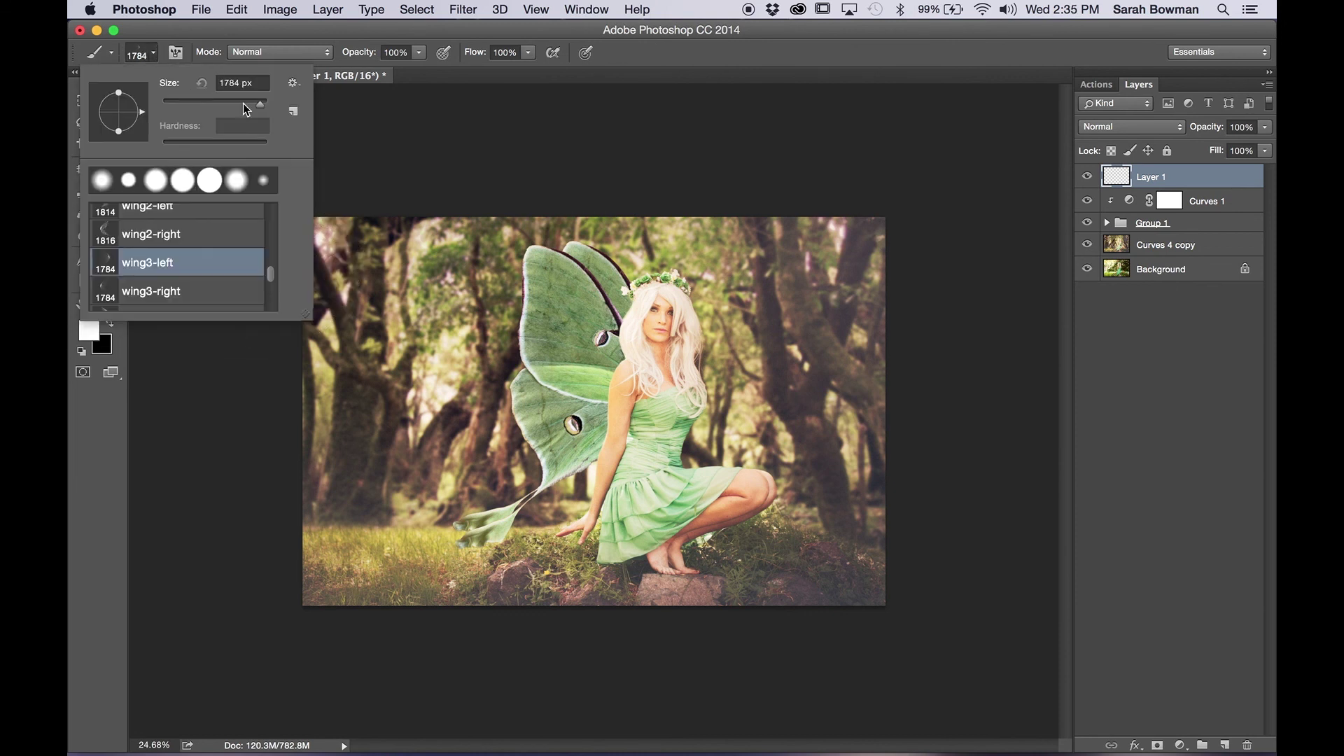
{"action": "left_click_drag", "start_coordinate": [266, 106], "coordinate": [276, 106]}
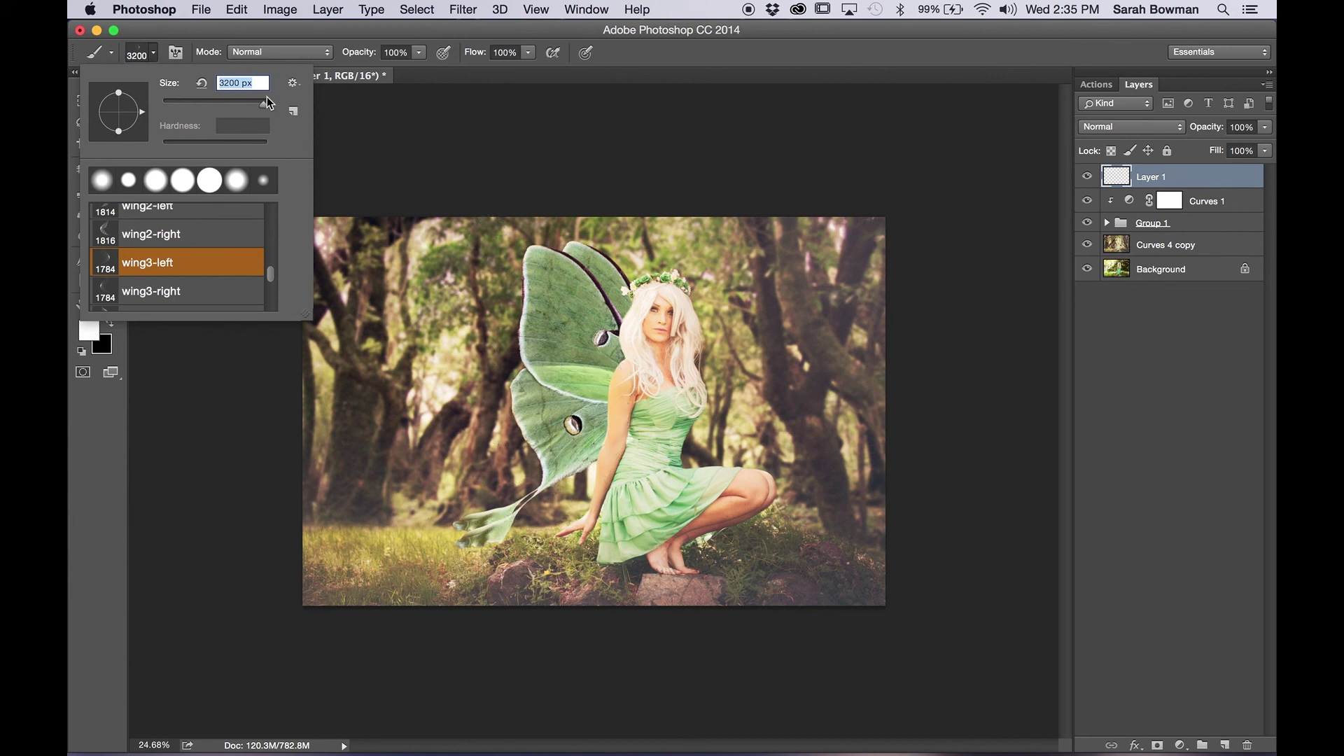
{"action": "type", "text": "3000"}
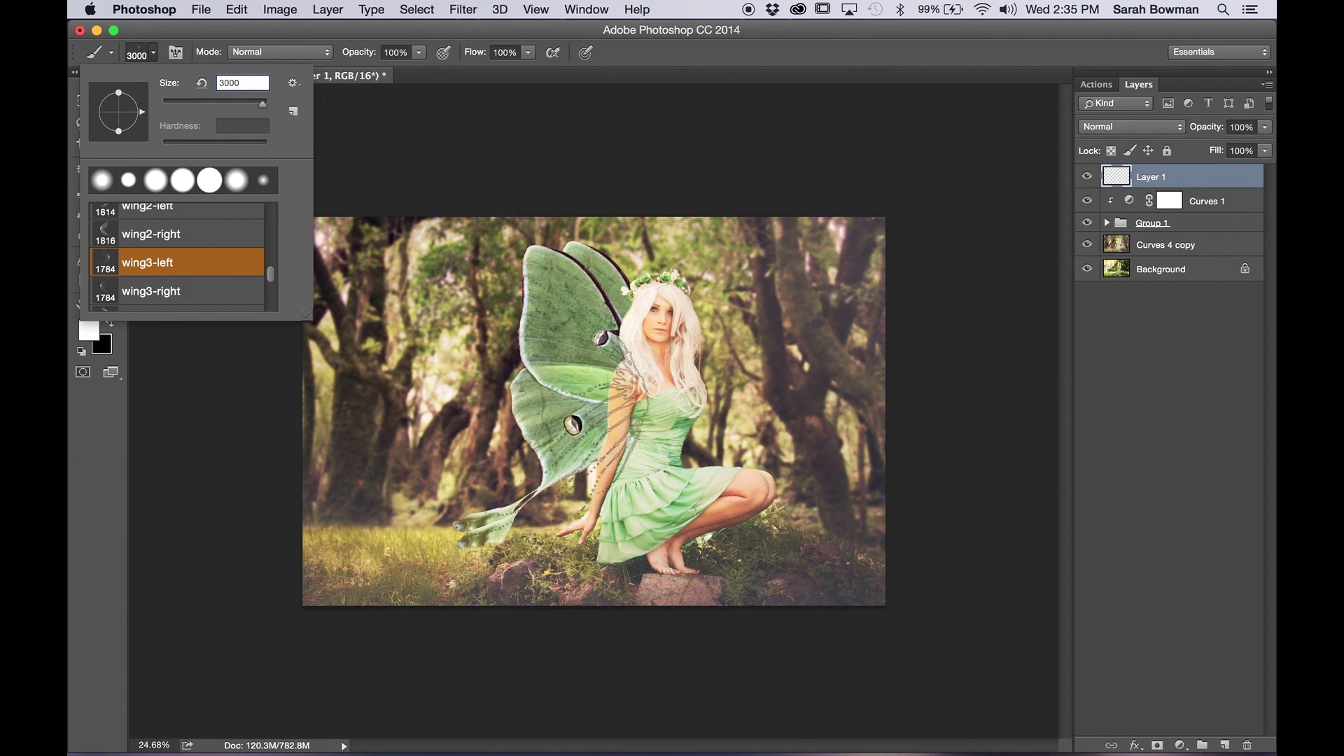
{"action": "key", "text": "Return"}
Stamp the white wing pattern over the moth wings on Layer 1, undo the surplus stamp and add a layer mask.
{"action": "left_click", "coordinate": [553, 388]}
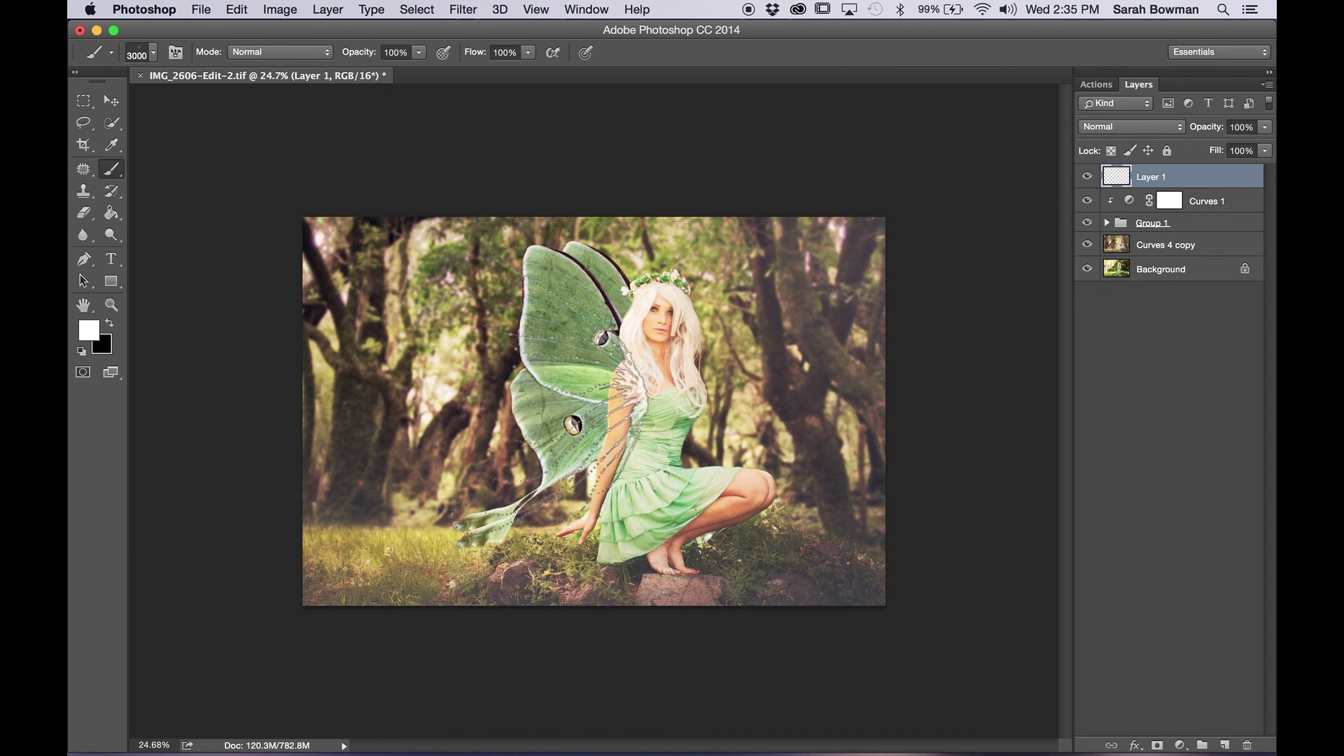
{"action": "left_click", "coordinate": [553, 388]}
{"action": "key", "text": "super+z"}
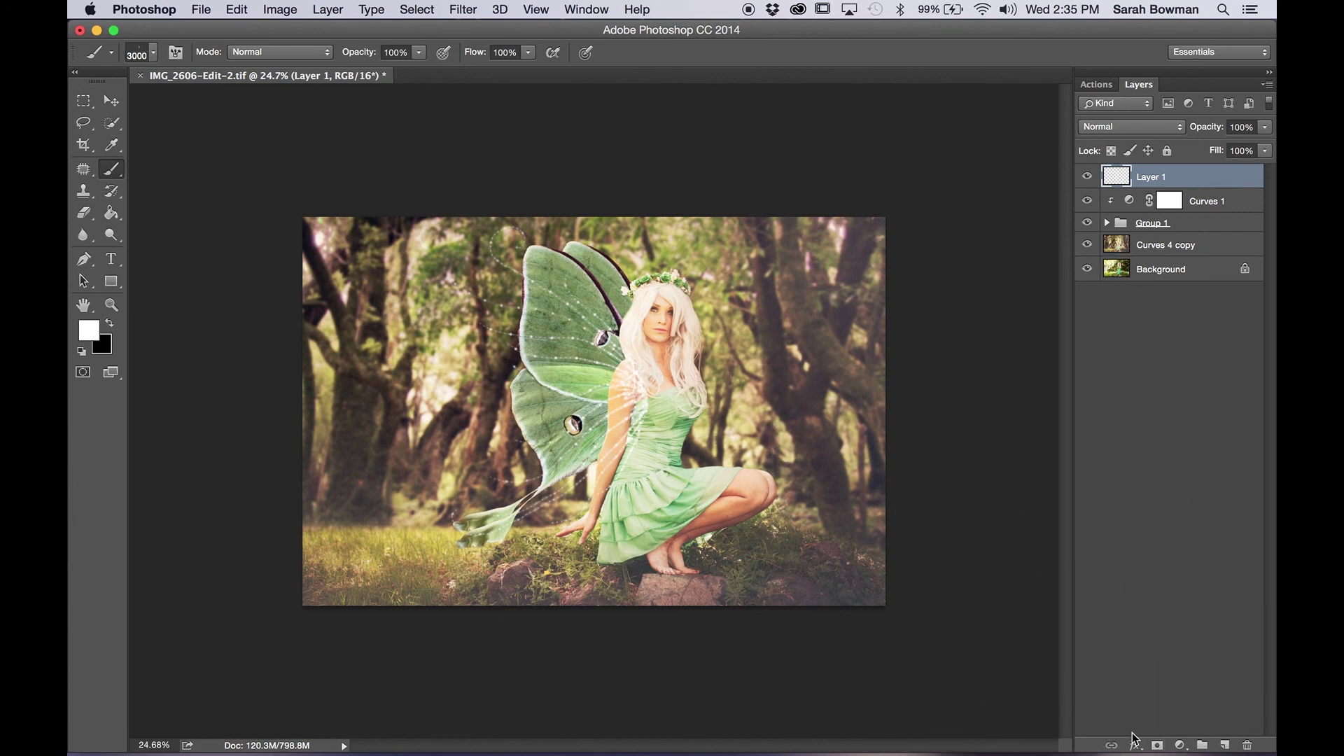
{"action": "left_click", "coordinate": [1156, 745]}
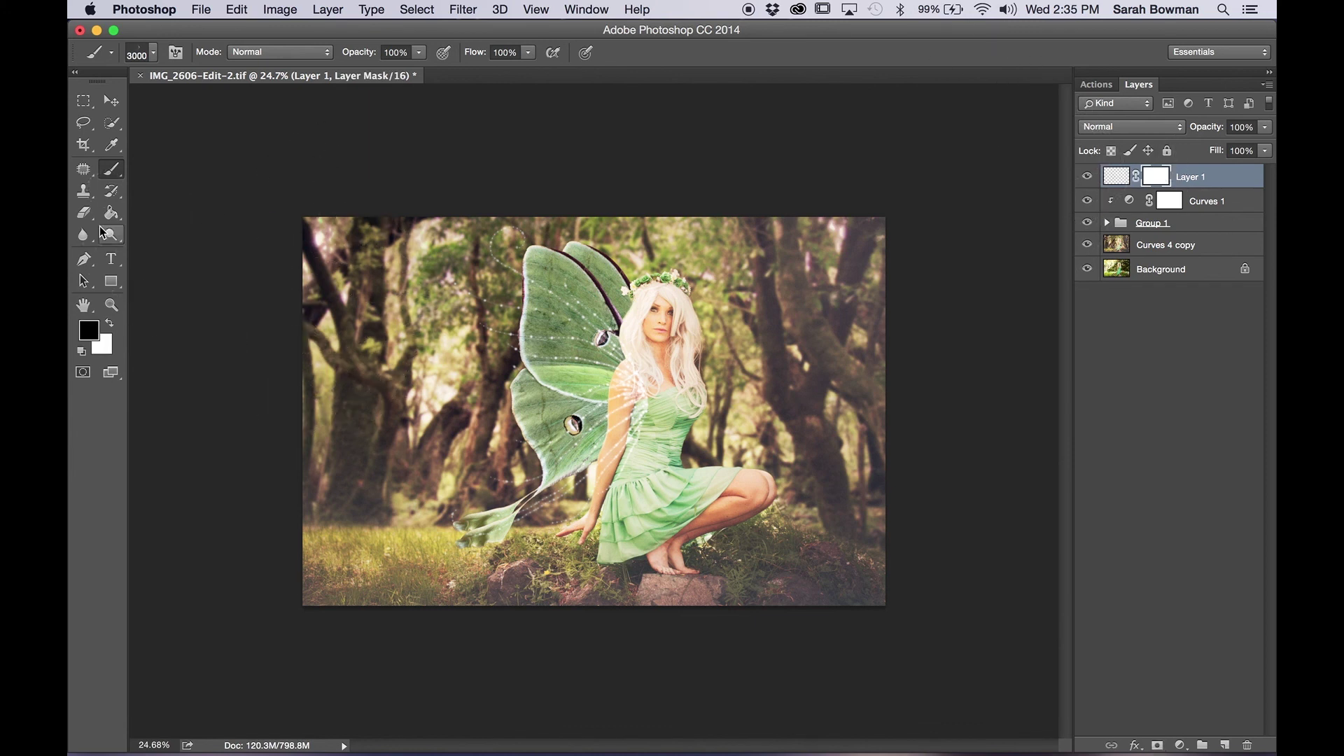
Choose the soft round brush tip and set its size to 236 px for painting on Layer 1's mask.
{"action": "left_click", "coordinate": [134, 52]}
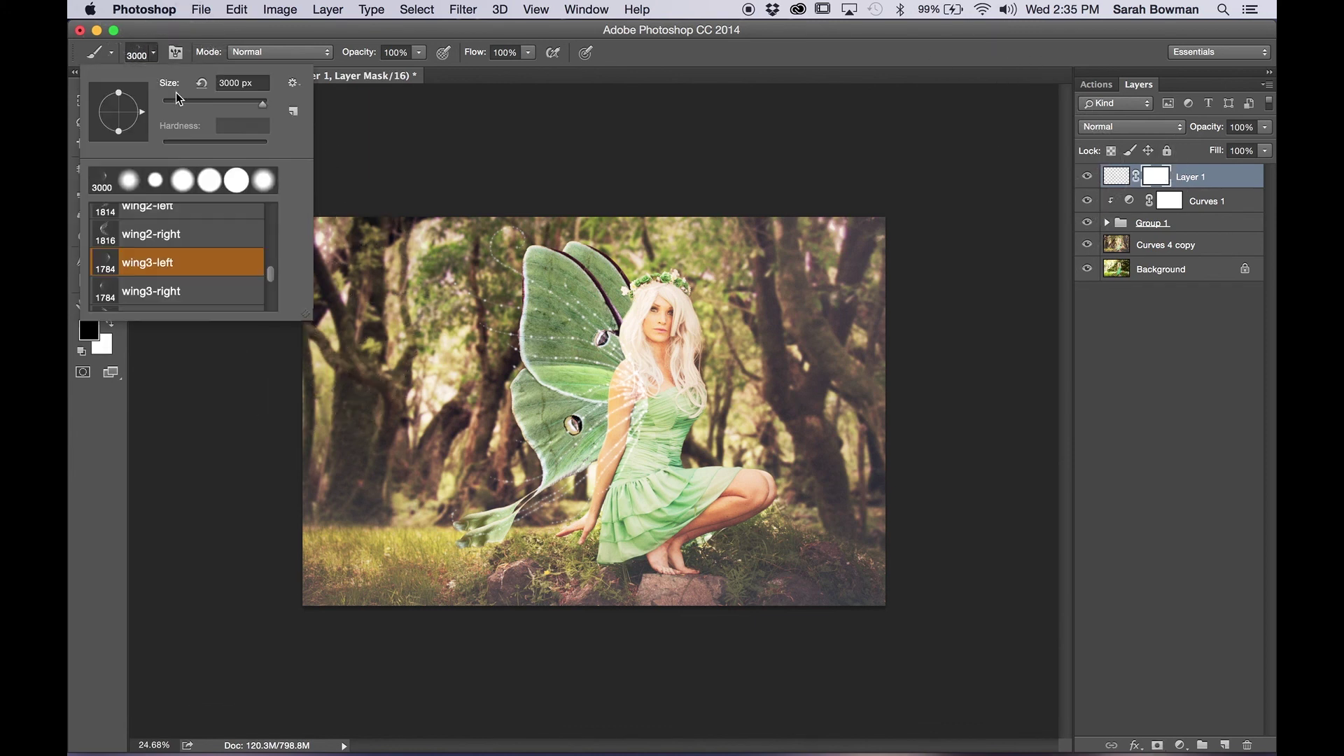
{"action": "left_click", "coordinate": [132, 183]}
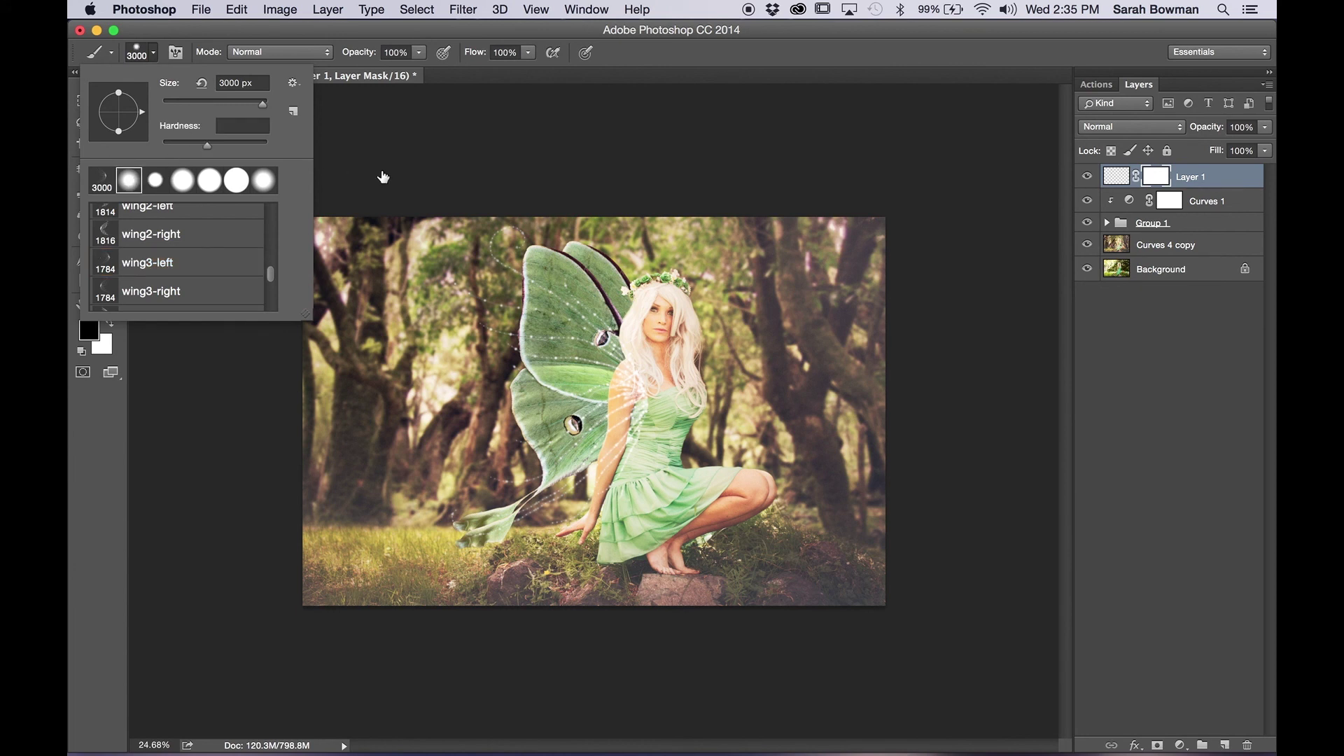
{"action": "left_click", "coordinate": [227, 103]}
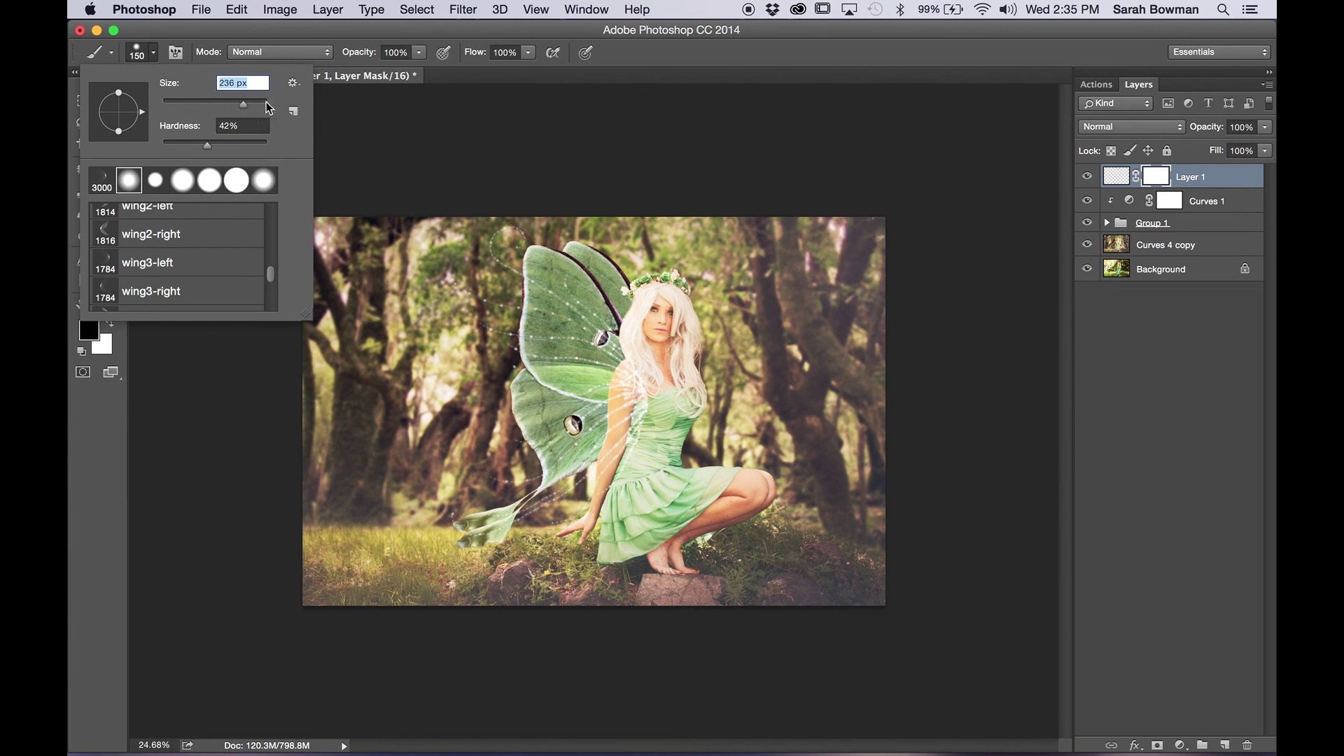
{"action": "left_click", "coordinate": [240, 103]}
{"action": "left_click", "coordinate": [637, 37]}
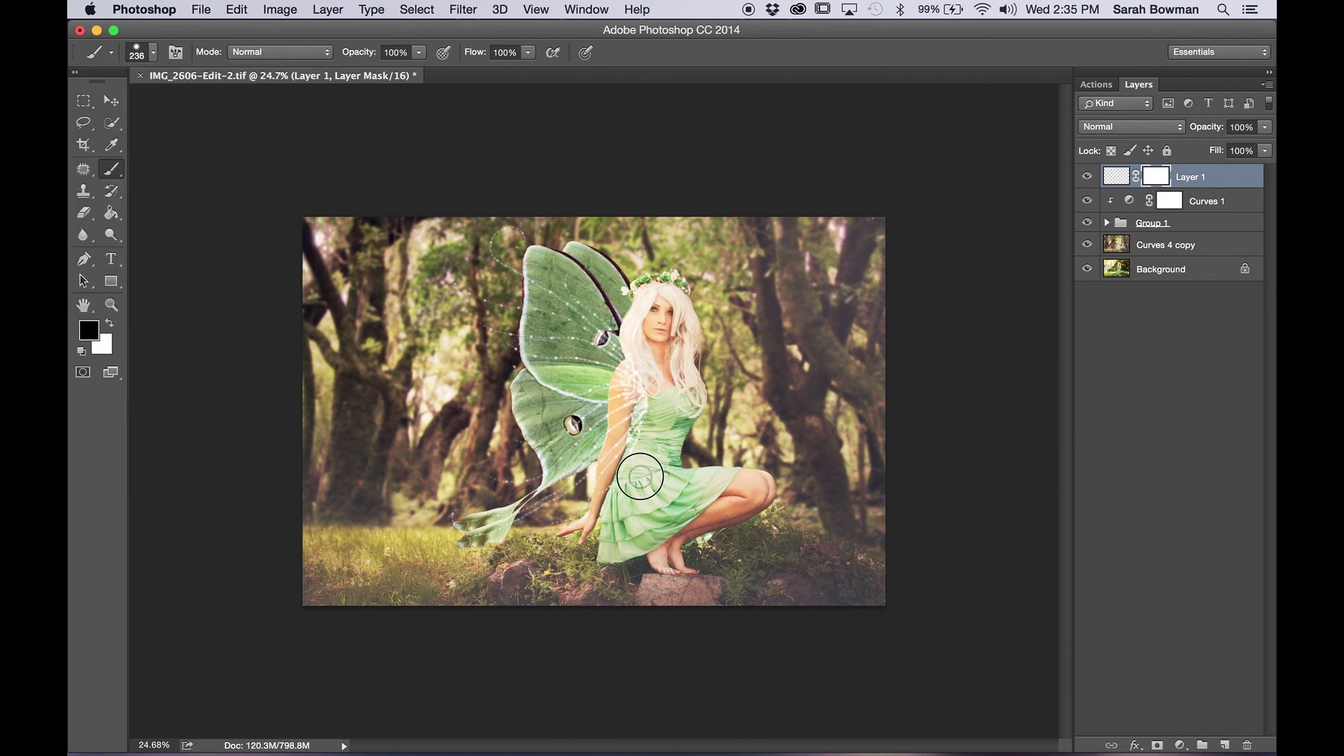
Paint black on Layer 1's mask to hide the white sparkle pattern over the woman's dress, arm and shoulder.
{"action": "mouse_move", "coordinate": [642, 477]}
{"action": "left_mouse_down"}
{"action": "mouse_move", "coordinate": [647, 367]}
{"action": "mouse_move", "coordinate": [630, 481]}
{"action": "left_mouse_up"}
{"action": "scroll", "coordinate": [628, 474], "scroll_direction": "up", "scroll_amount": 4}
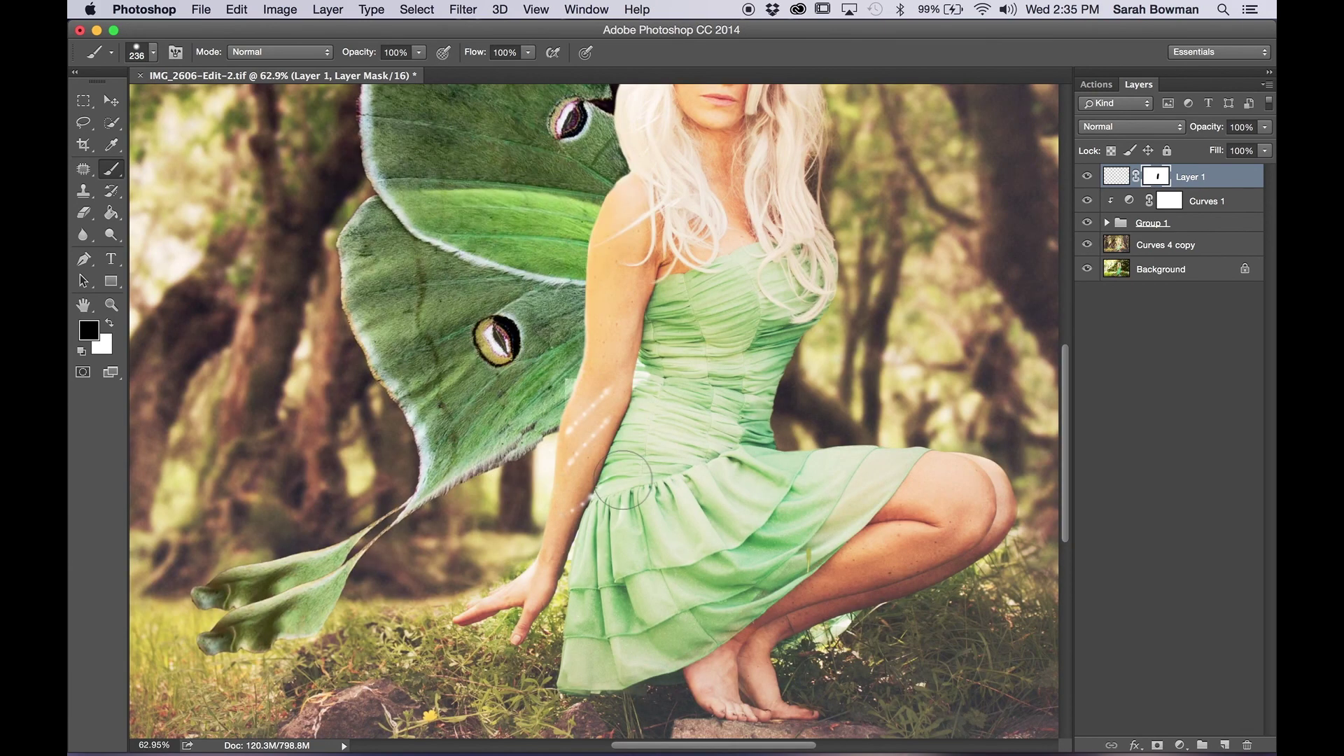
{"action": "mouse_move", "coordinate": [597, 519]}
{"action": "left_mouse_down"}
{"action": "mouse_move", "coordinate": [608, 406]}
{"action": "mouse_move", "coordinate": [585, 495]}
{"action": "left_mouse_up"}
{"action": "mouse_move", "coordinate": [606, 350]}
{"action": "left_mouse_down"}
{"action": "mouse_move", "coordinate": [624, 202]}
{"action": "mouse_move", "coordinate": [653, 182]}
{"action": "mouse_move", "coordinate": [624, 237]}
{"action": "mouse_move", "coordinate": [583, 171]}
{"action": "mouse_move", "coordinate": [638, 207]}
{"action": "left_mouse_up"}
{"action": "key", "text": "x"}
{"action": "key", "text": "x"}
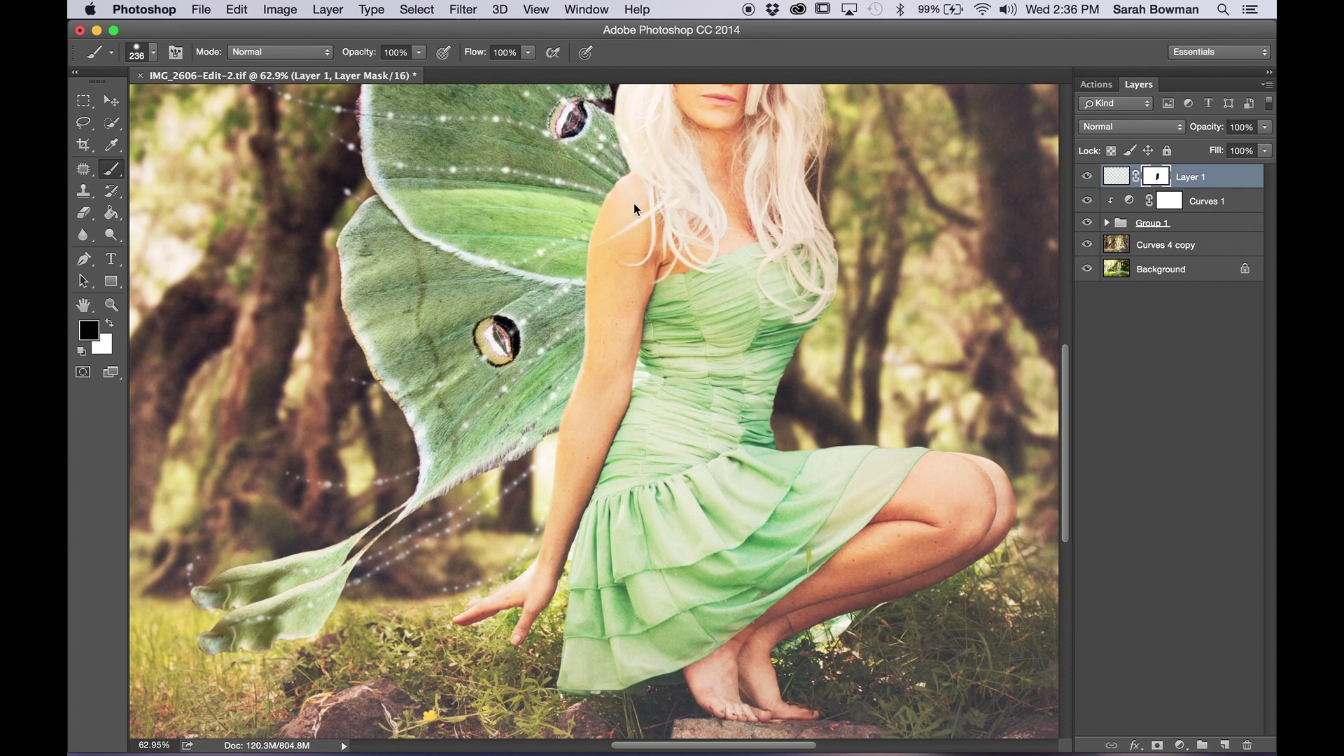
Compare the whole image before and after the wings by showing only Curves 4 copy and restoring all layers.
{"action": "scroll", "coordinate": [640, 202], "scroll_direction": "up", "scroll_amount": 5}
{"action": "scroll", "coordinate": [665, 233], "scroll_direction": "down", "scroll_amount": 5}
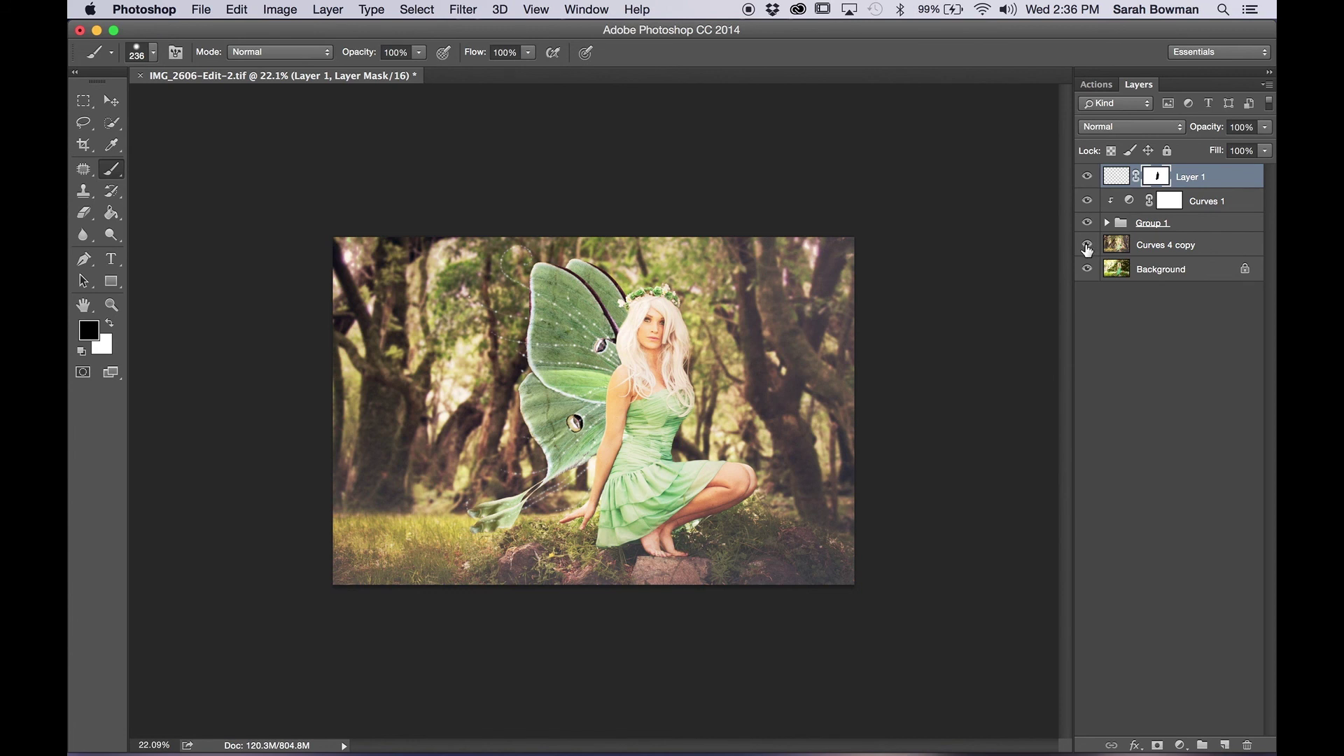
{"action": "left_click", "coordinate": [1087, 245], "text": "alt"}
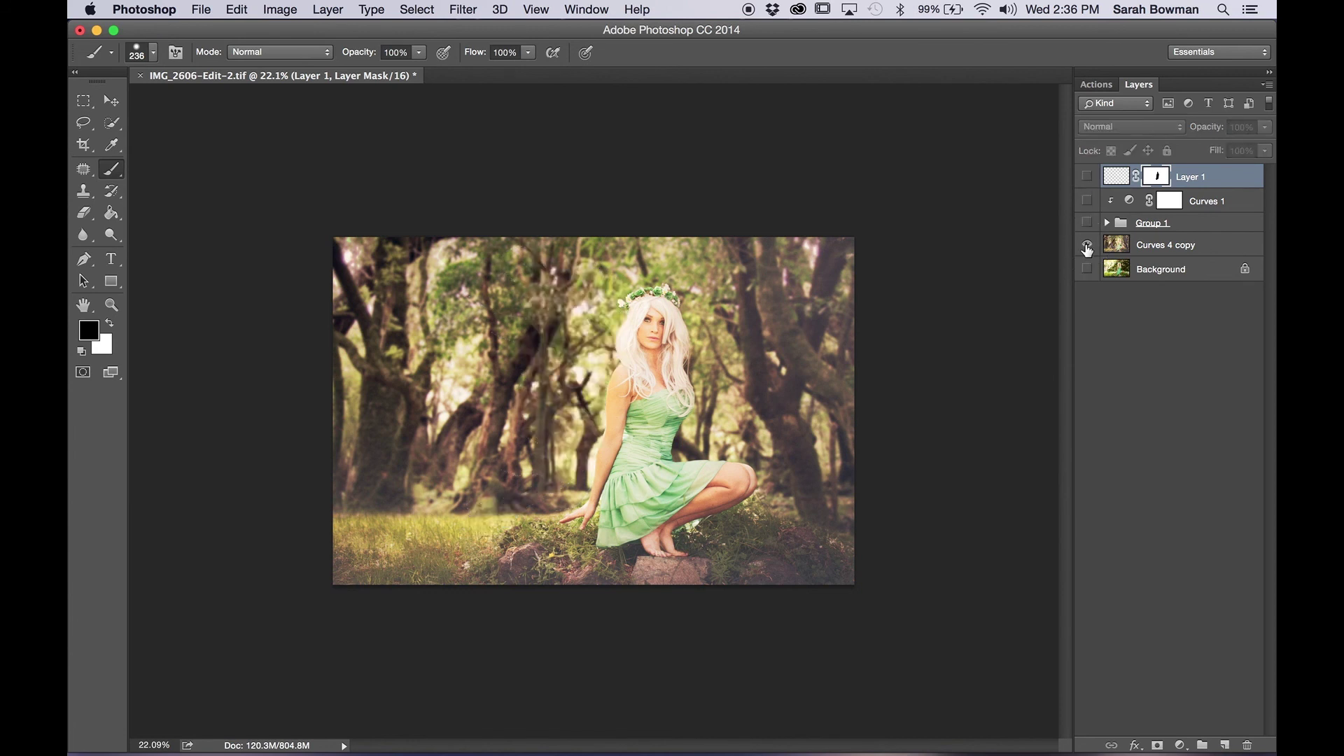
{"action": "left_click", "coordinate": [1087, 245], "text": "alt"}
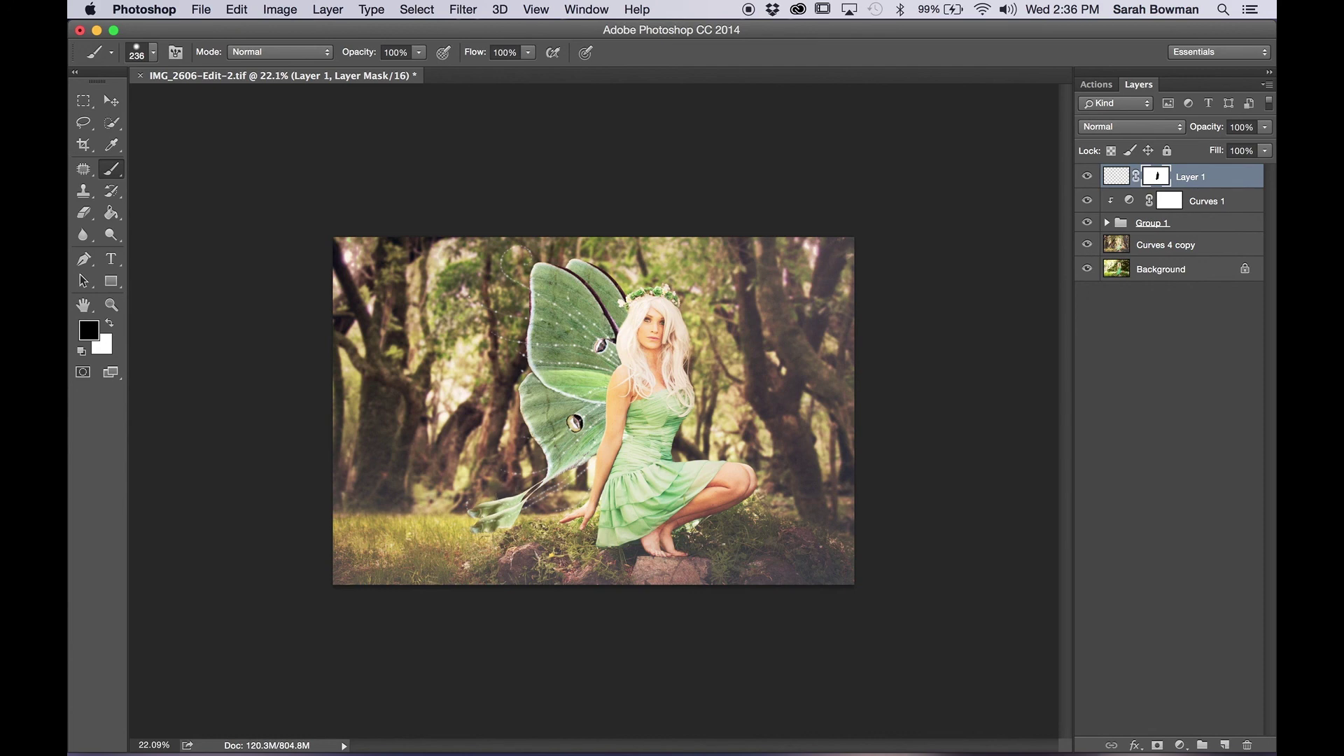
Examine the wing tails and sparkle trails up close and check the composite once more against Curves 4 copy alone.
{"action": "scroll", "coordinate": [491, 527], "scroll_direction": "up", "scroll_amount": 3}
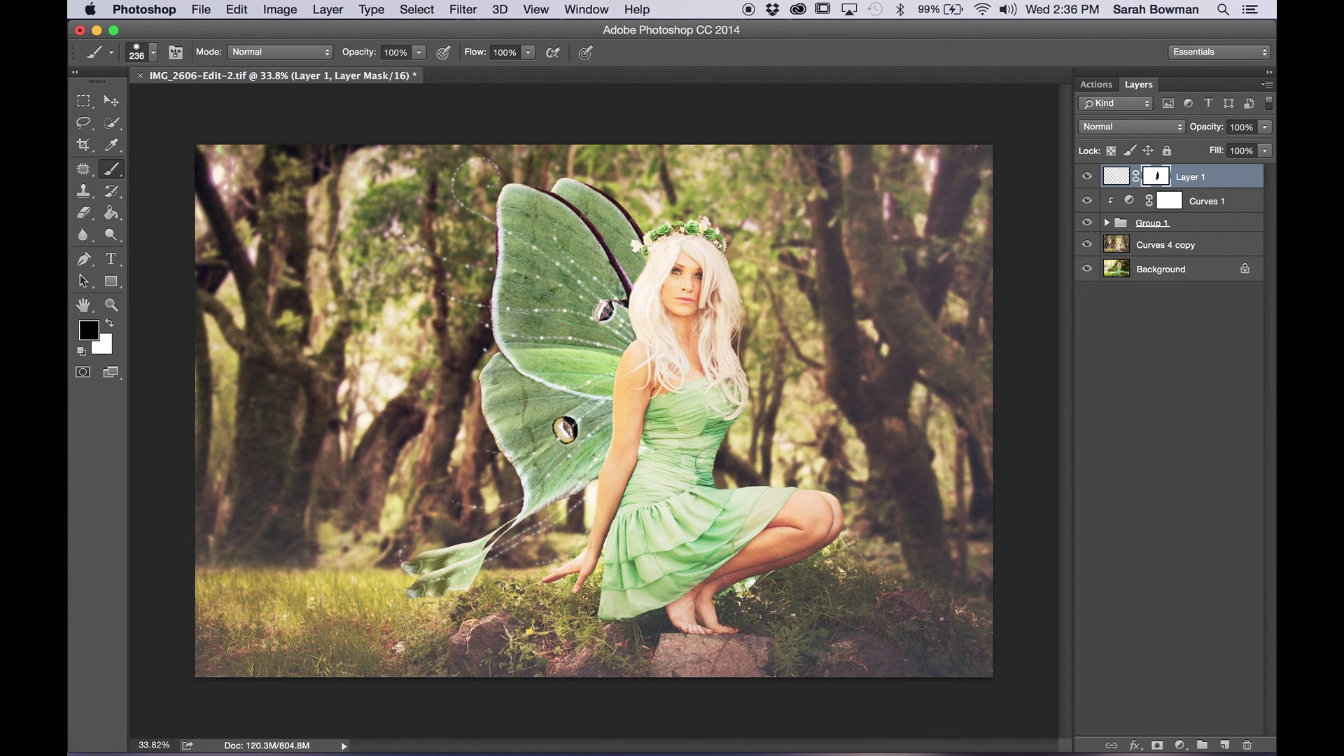
{"action": "scroll", "coordinate": [463, 592], "scroll_direction": "up", "scroll_amount": 2}
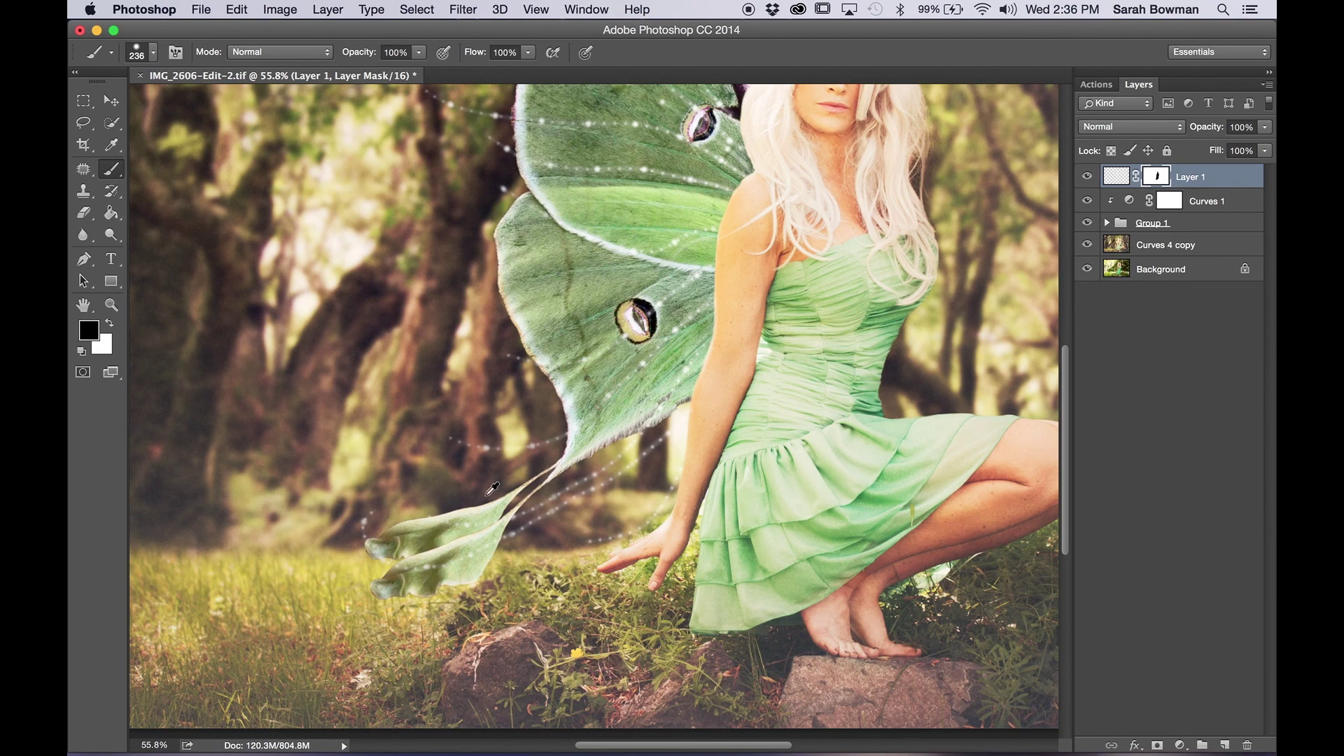
{"action": "scroll", "coordinate": [491, 489], "scroll_direction": "up", "scroll_amount": 4}
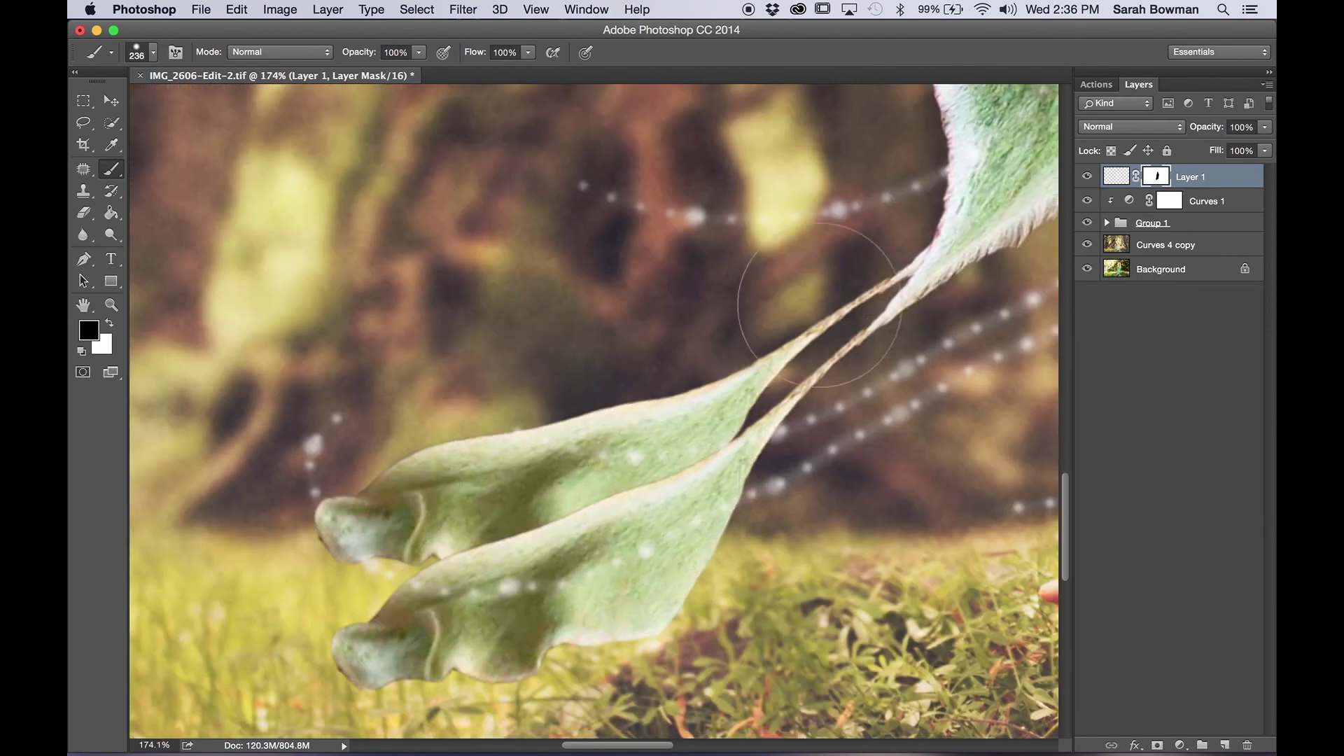
{"action": "scroll", "coordinate": [640, 437], "scroll_direction": "down", "scroll_amount": 5}
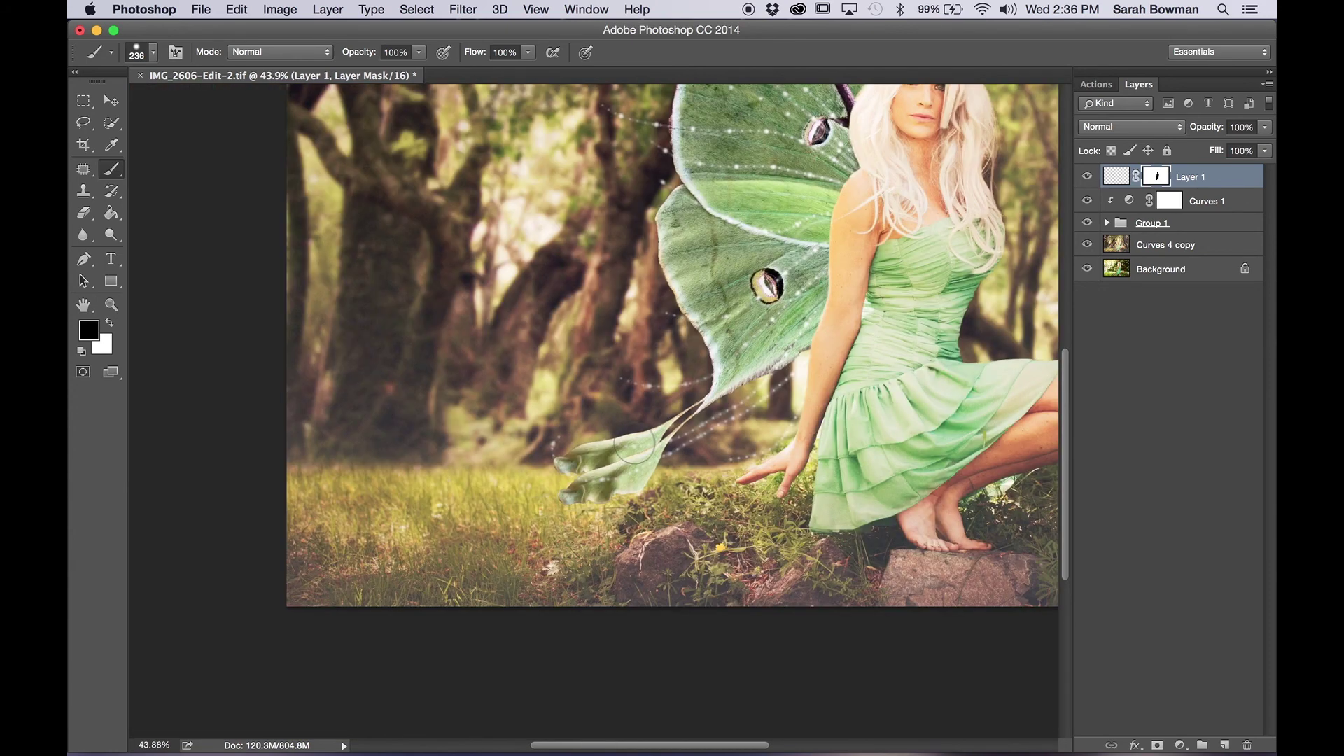
{"action": "scroll", "coordinate": [640, 367], "scroll_direction": "up", "scroll_amount": 2}
{"action": "scroll", "coordinate": [328, 426], "scroll_direction": "up", "scroll_amount": 2}
{"action": "scroll", "coordinate": [328, 426], "scroll_direction": "right", "scroll_amount": 2}
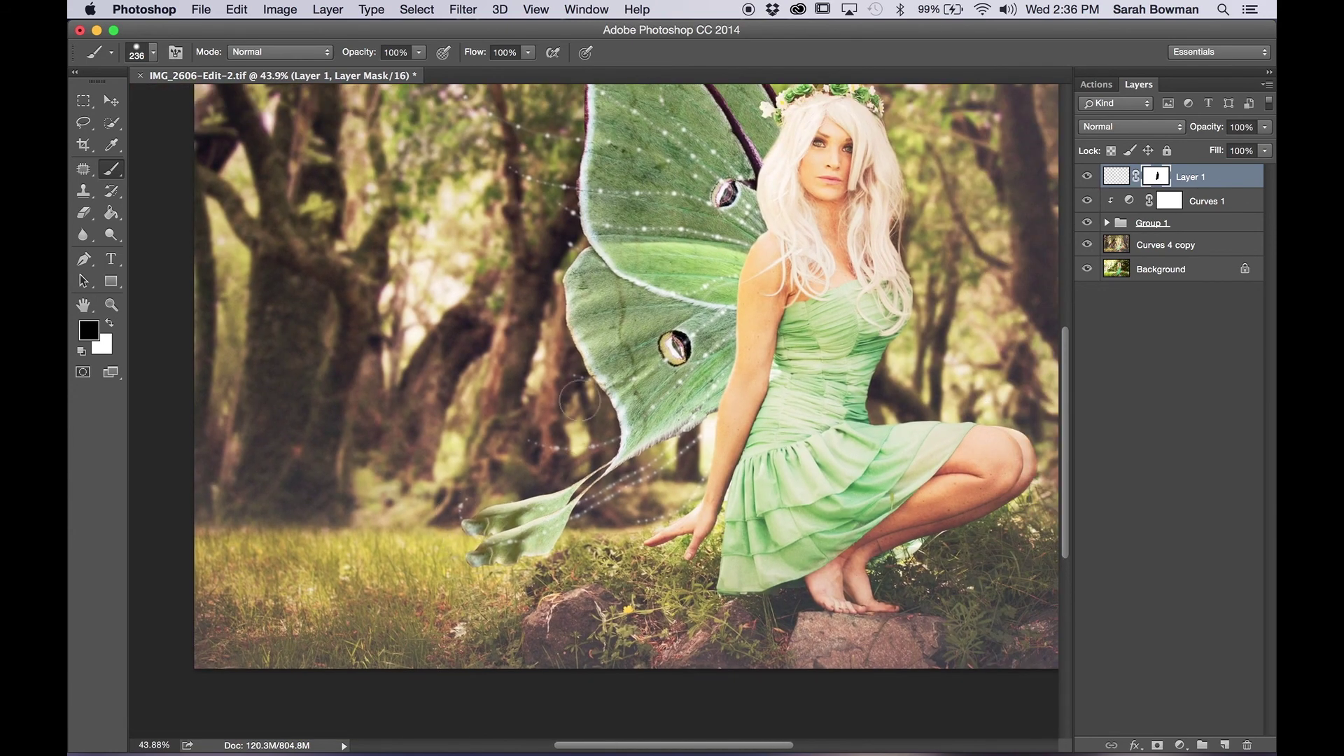
{"action": "scroll", "coordinate": [693, 438], "scroll_direction": "down", "scroll_amount": 3}
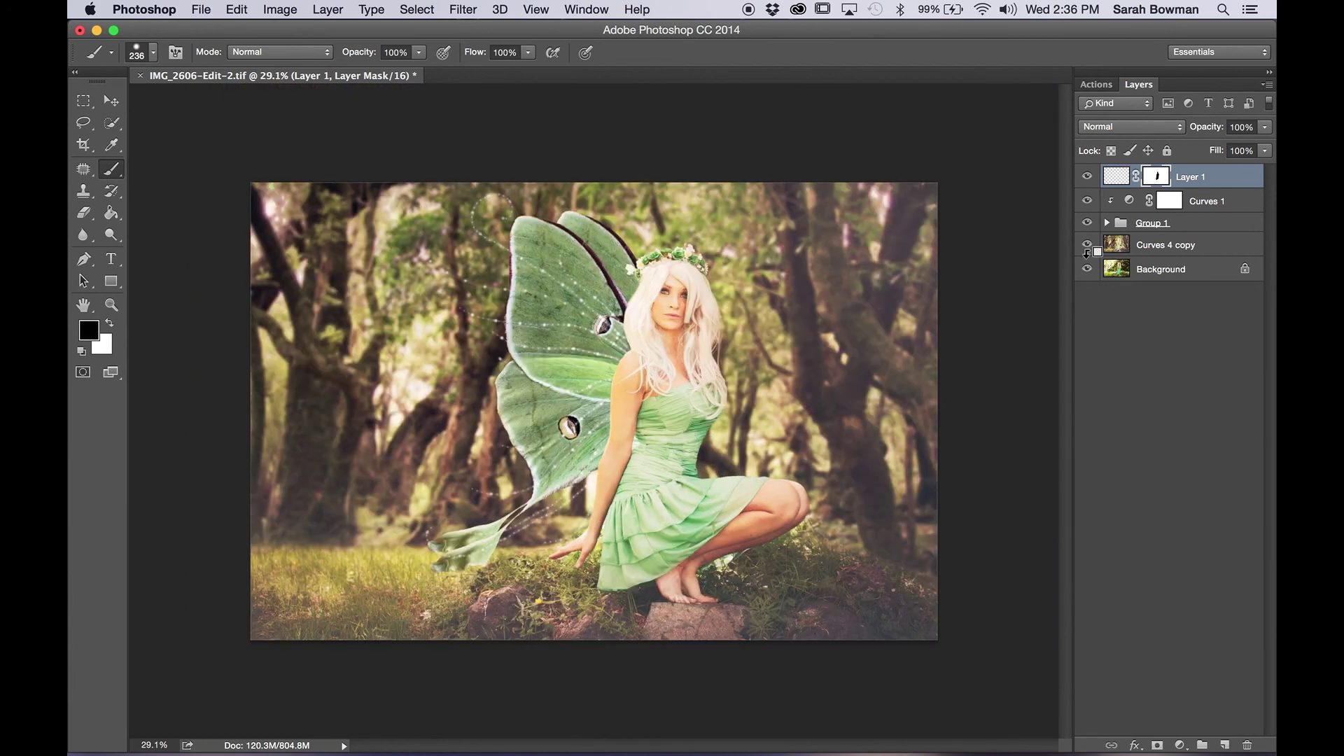
{"action": "left_click", "coordinate": [1086, 246], "text": "alt"}
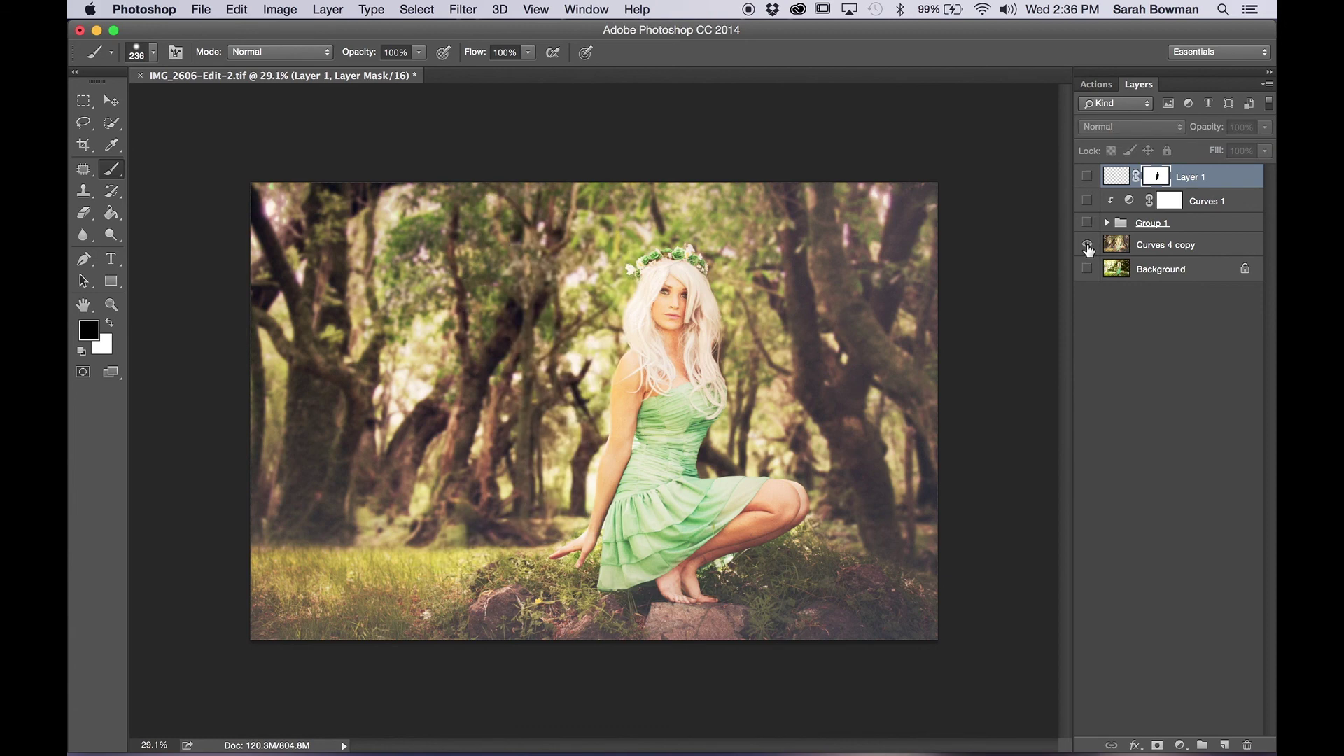
{"action": "left_click", "coordinate": [1086, 246], "text": "alt"}
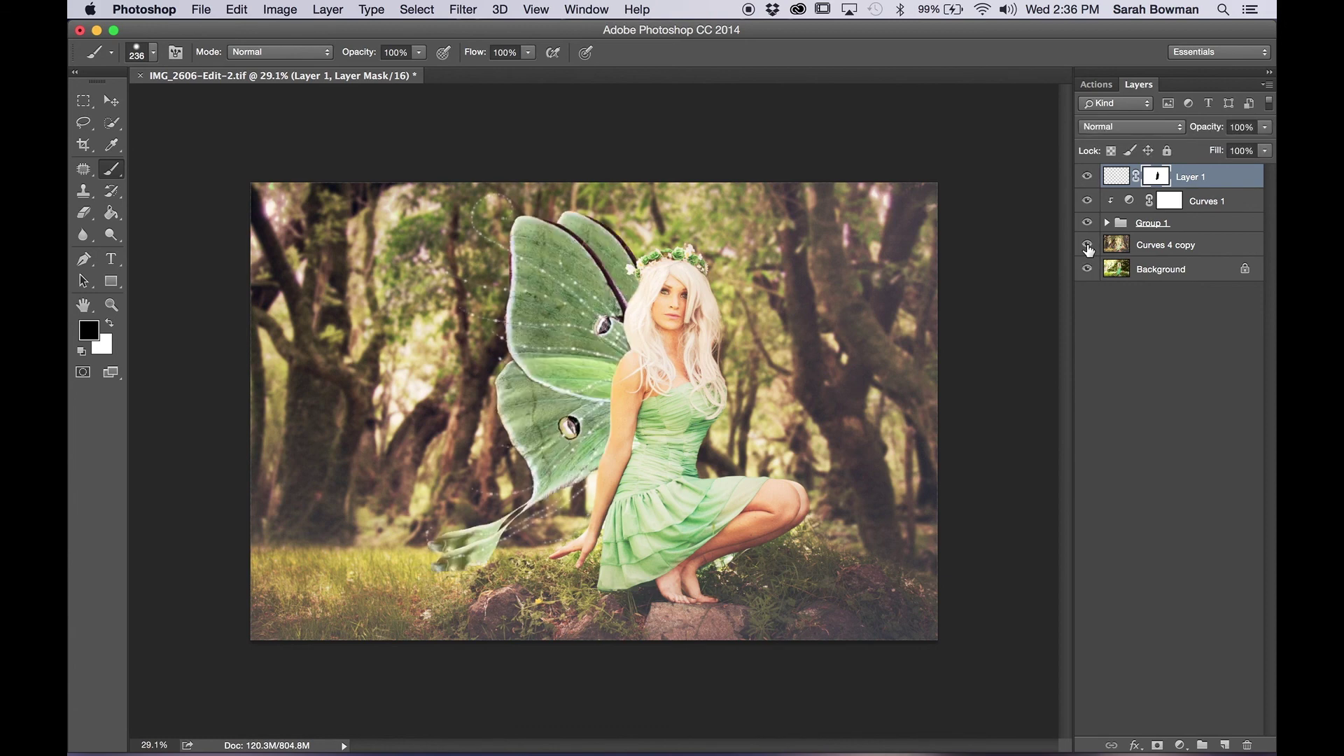